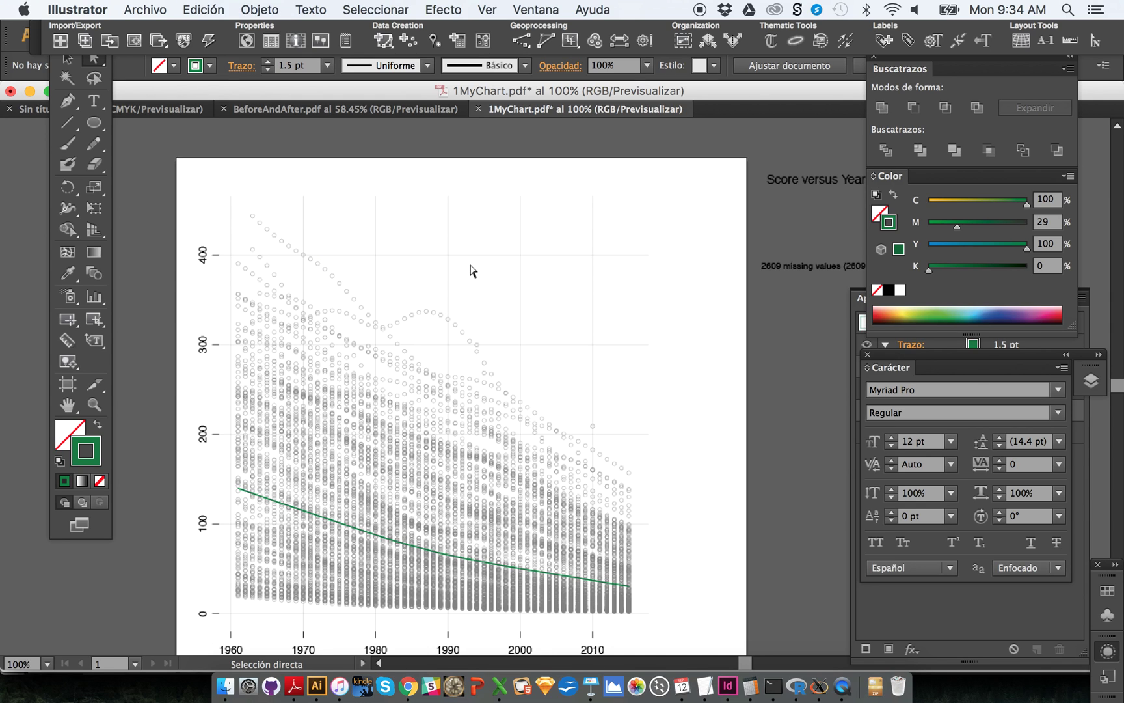
Select the five vertical axis labels from 400 down to 0 and nudge them slightly left, away from the tick marks
drag(284, 199, 460, 177)
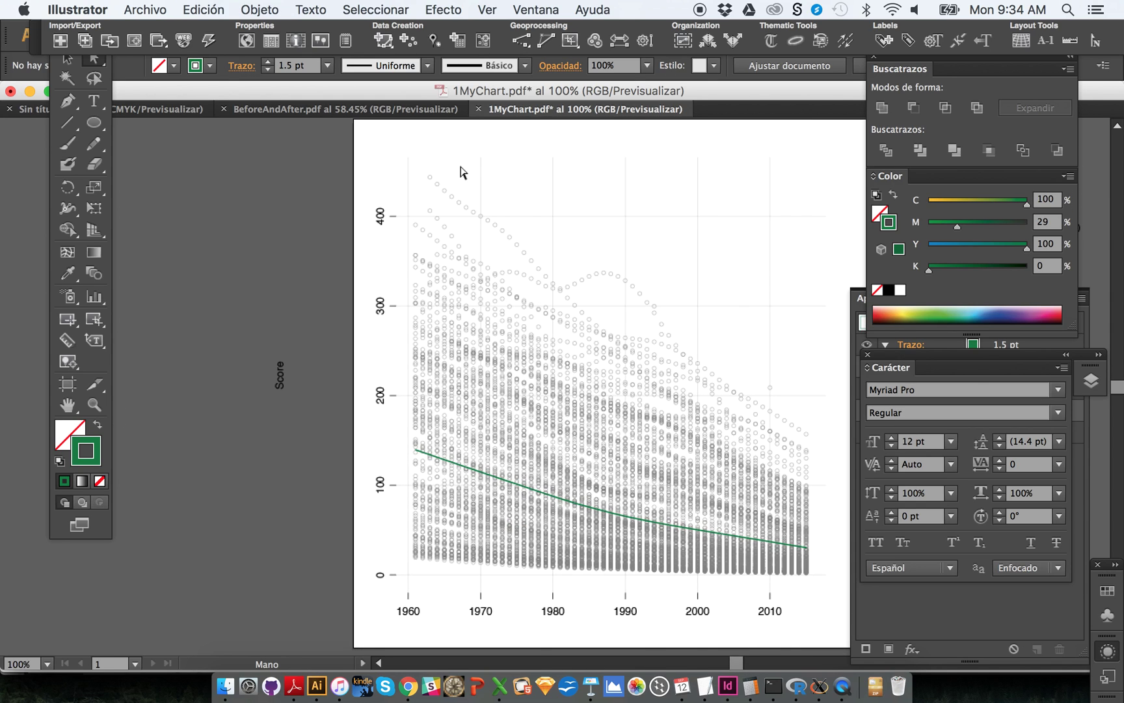
click(382, 221)
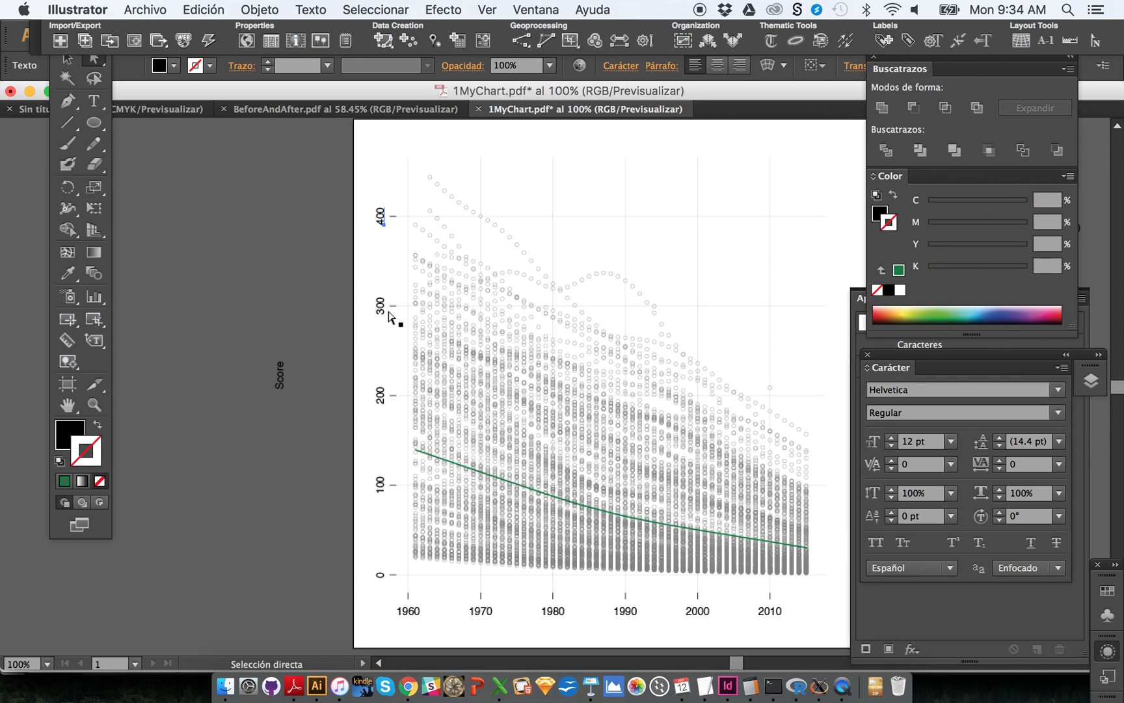
key(super+shift+a)
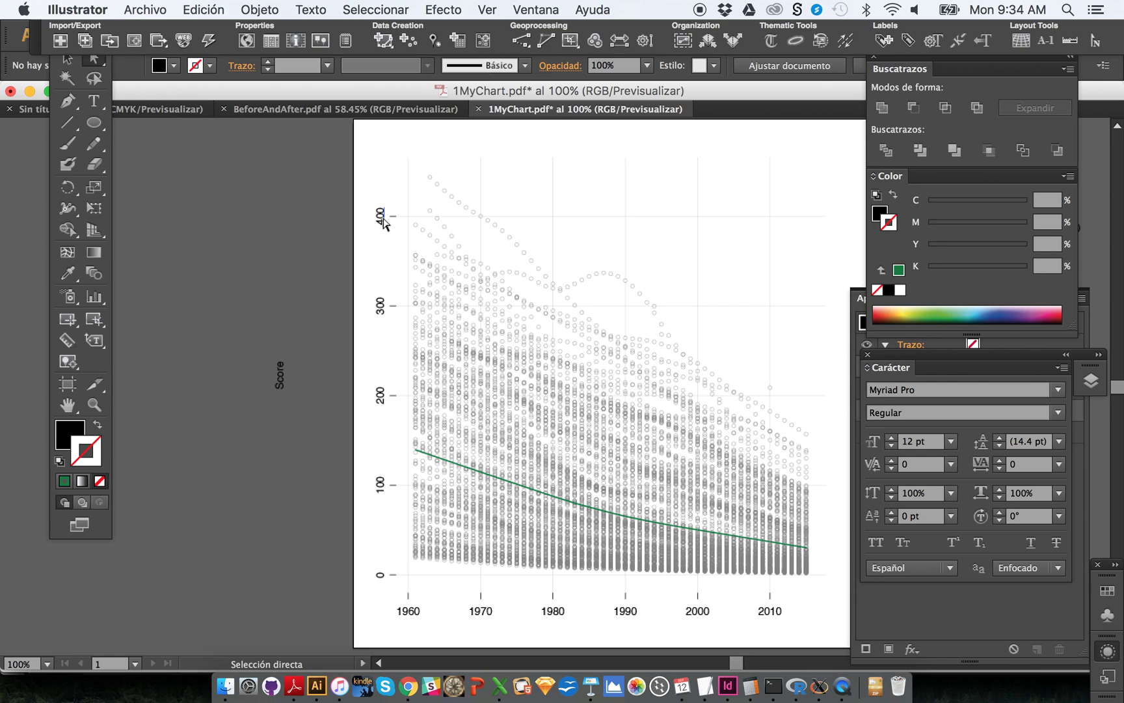
click(382, 222)
shift+click(382, 304)
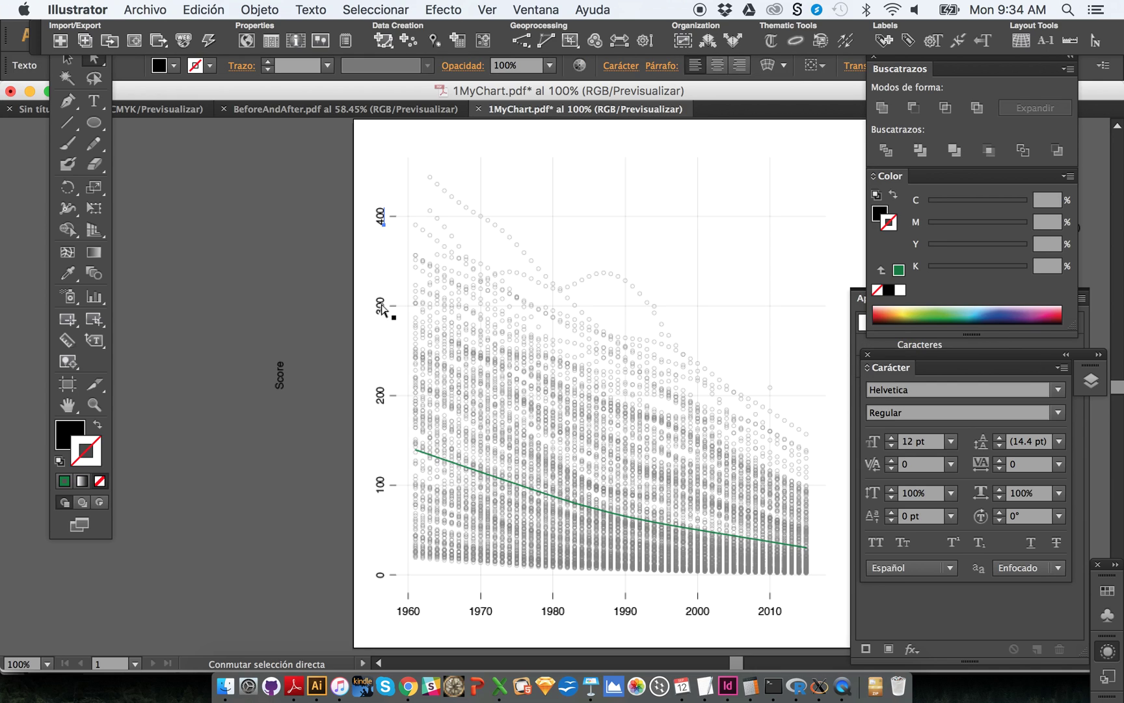
shift+click(384, 398)
shift+click(384, 487)
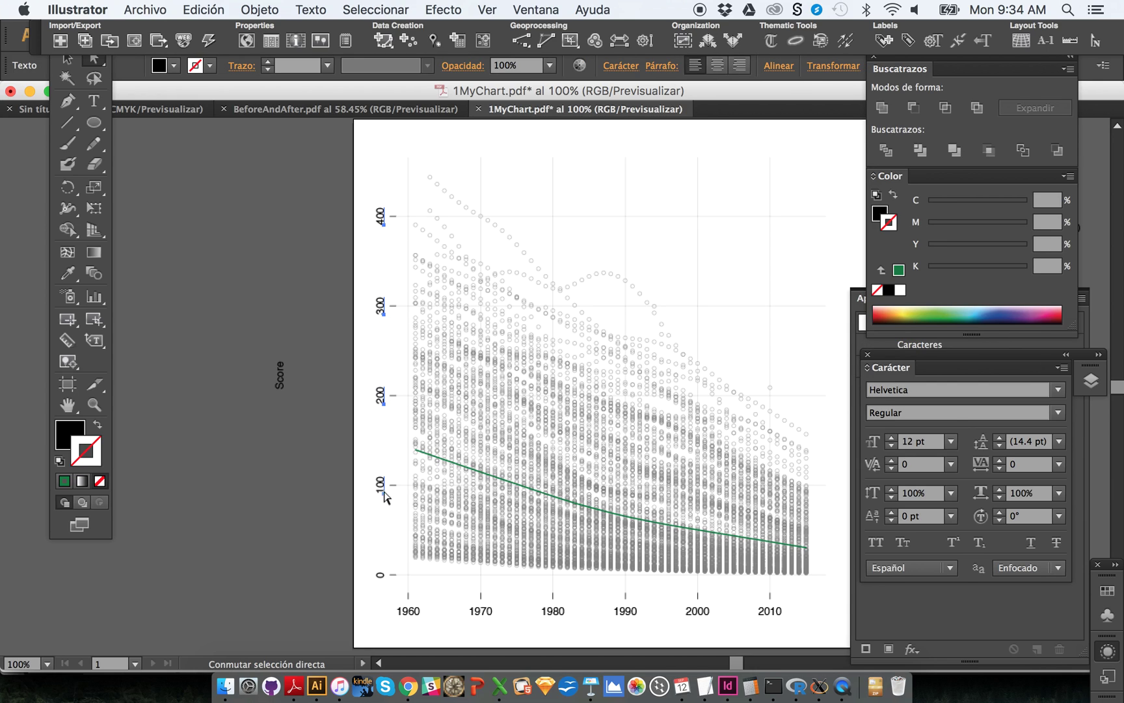
shift+click(384, 576)
key(Left)
key(Left)
key(Left)
key(Left)
key(Left)
key(Left)
key(Left)
key(Left)
key(Left)
key(Left)
key(Left)
key(Left)
key(Left)
key(Left)
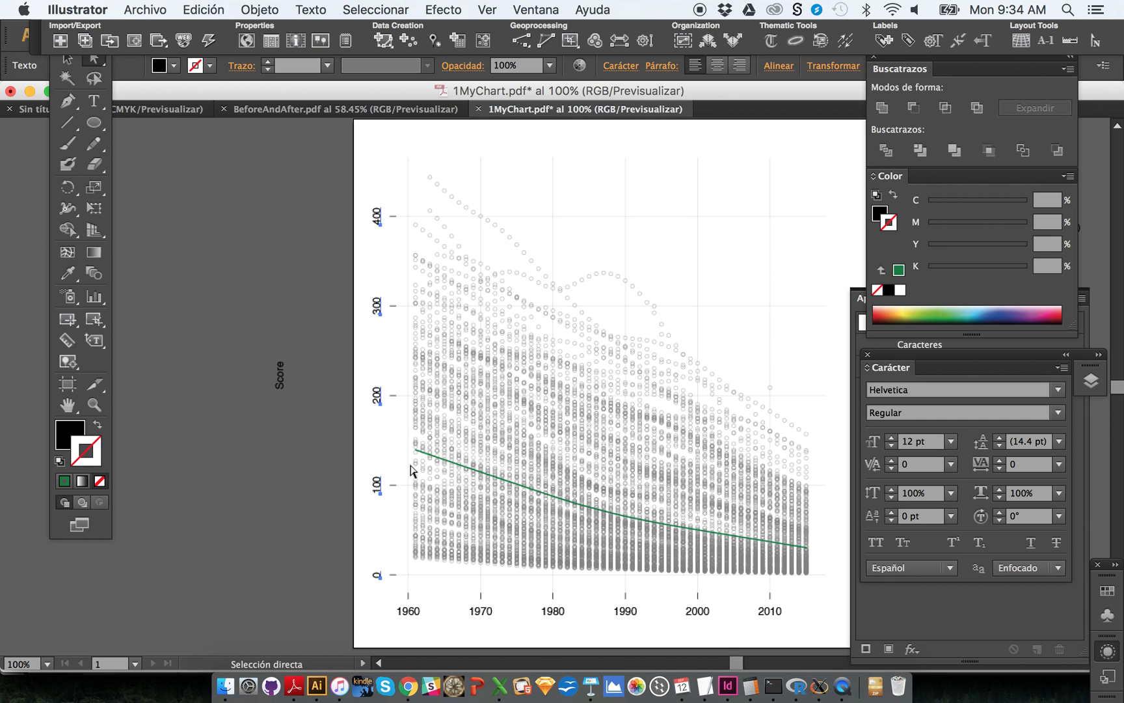
Start Transform Each on the selected axis labels and set both horizontal and vertical scale to 100%
key(space)
drag(353, 162, 526, 567)
drag(380, 301, 306, 275)
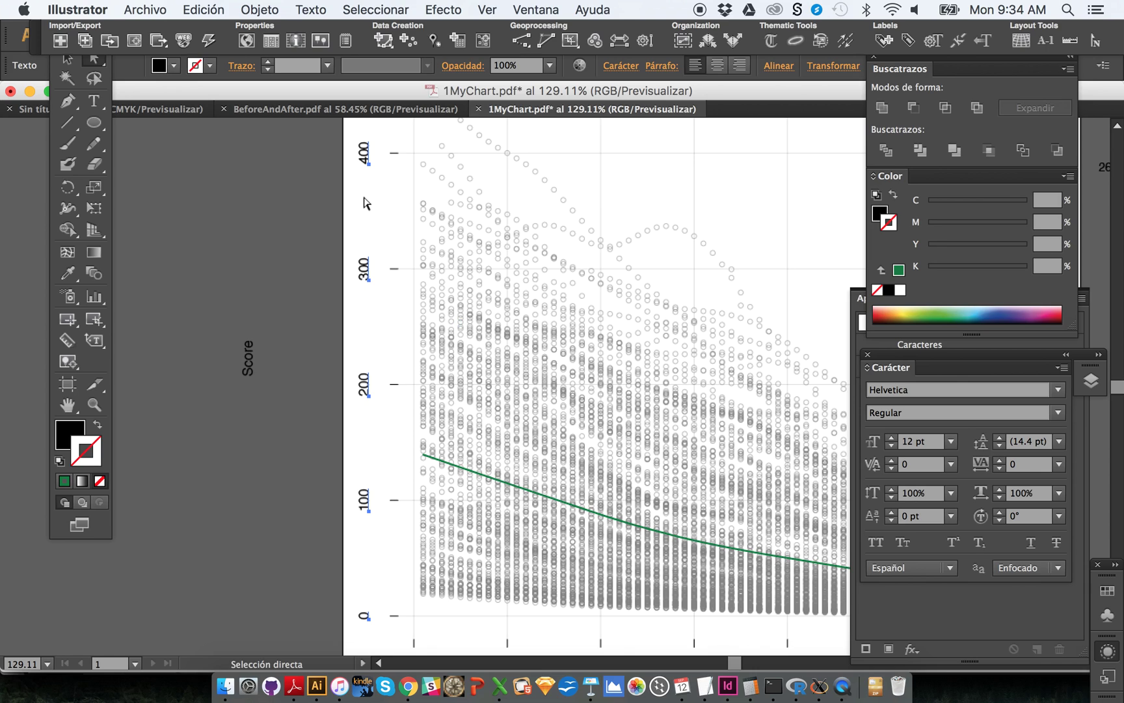
click(259, 10)
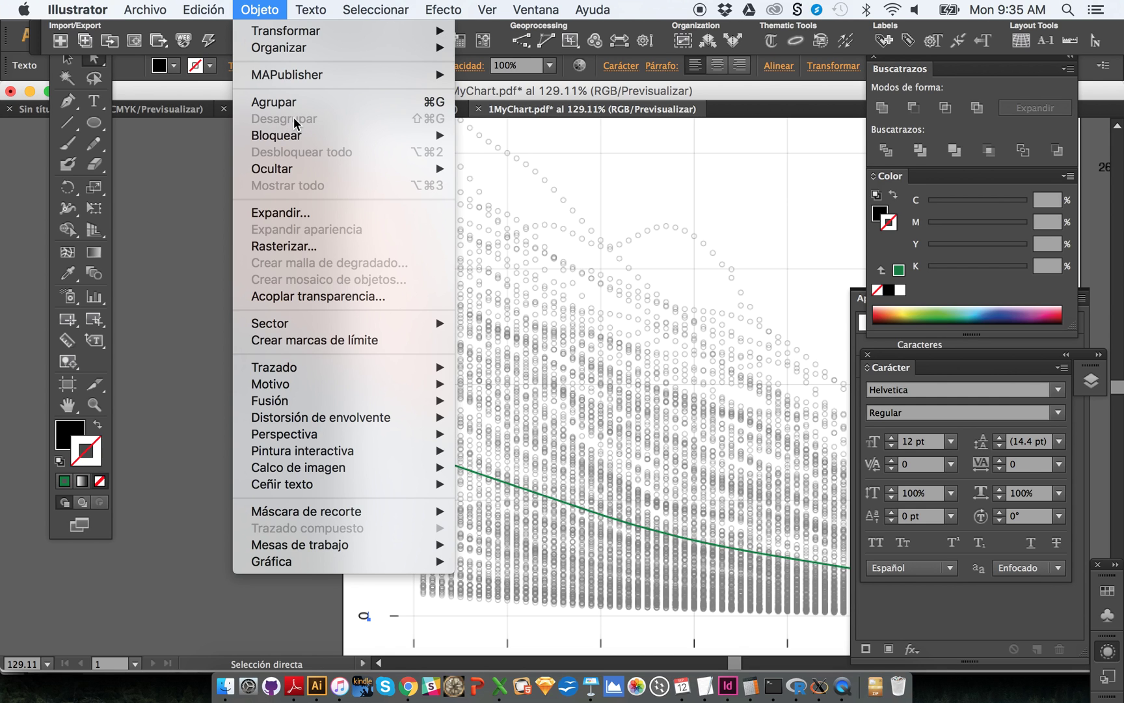
click(260, 2)
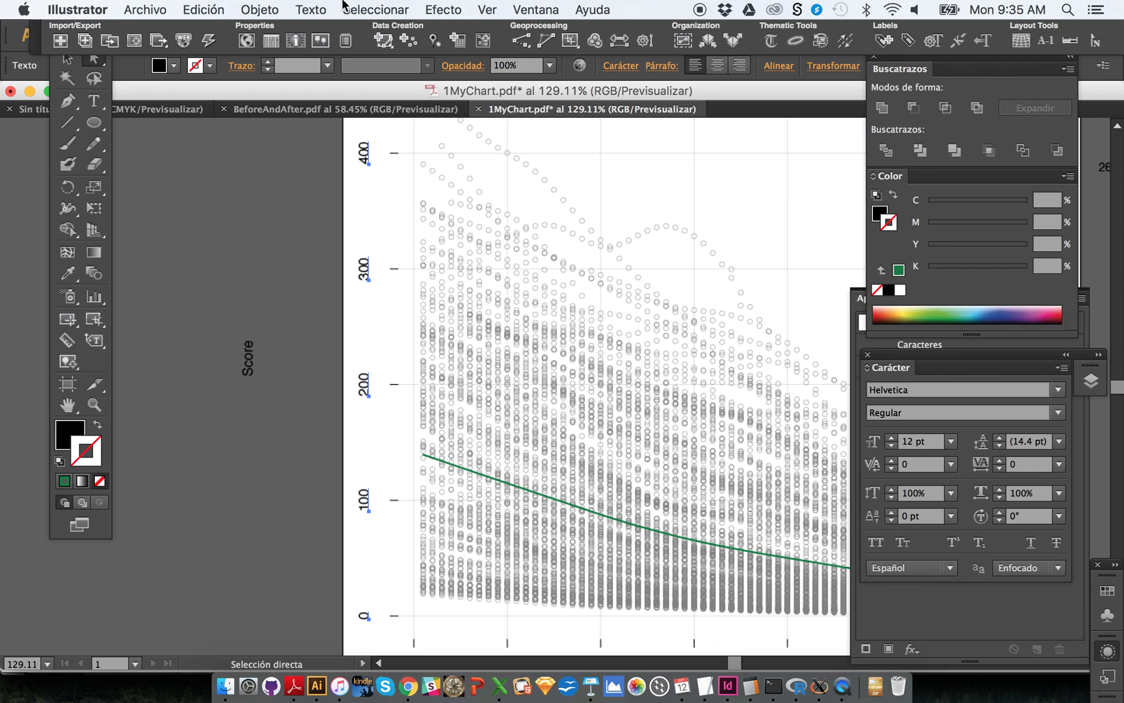
click(283, 8)
mouse_move(372, 30)
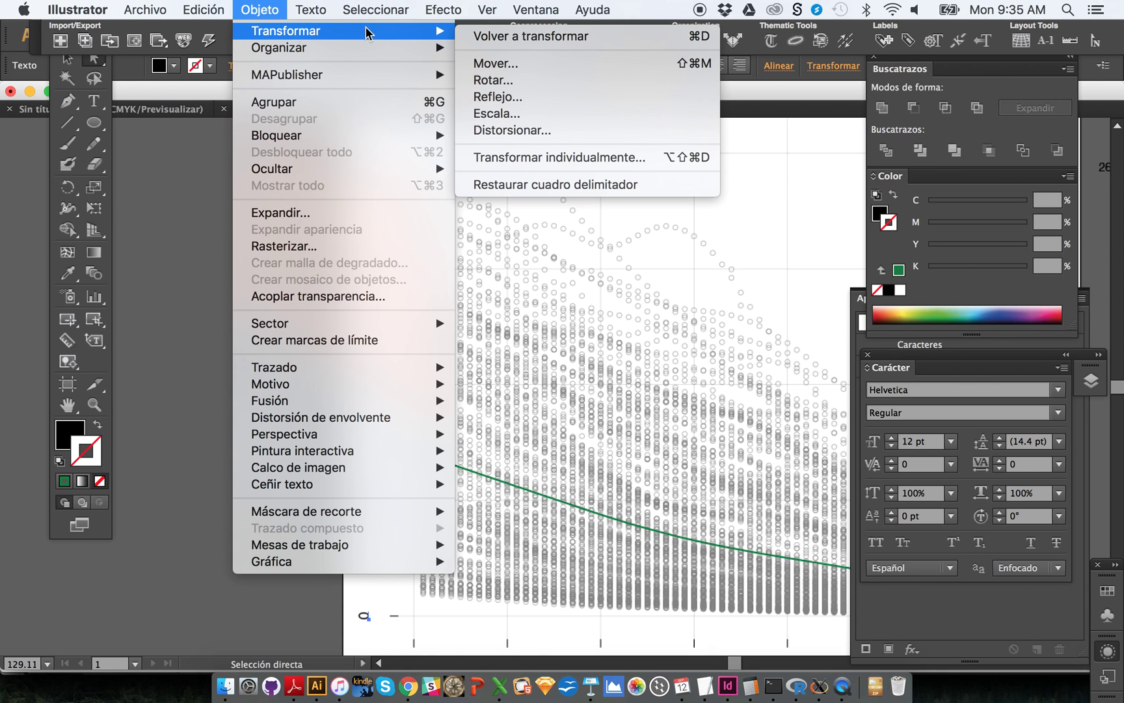
click(555, 155)
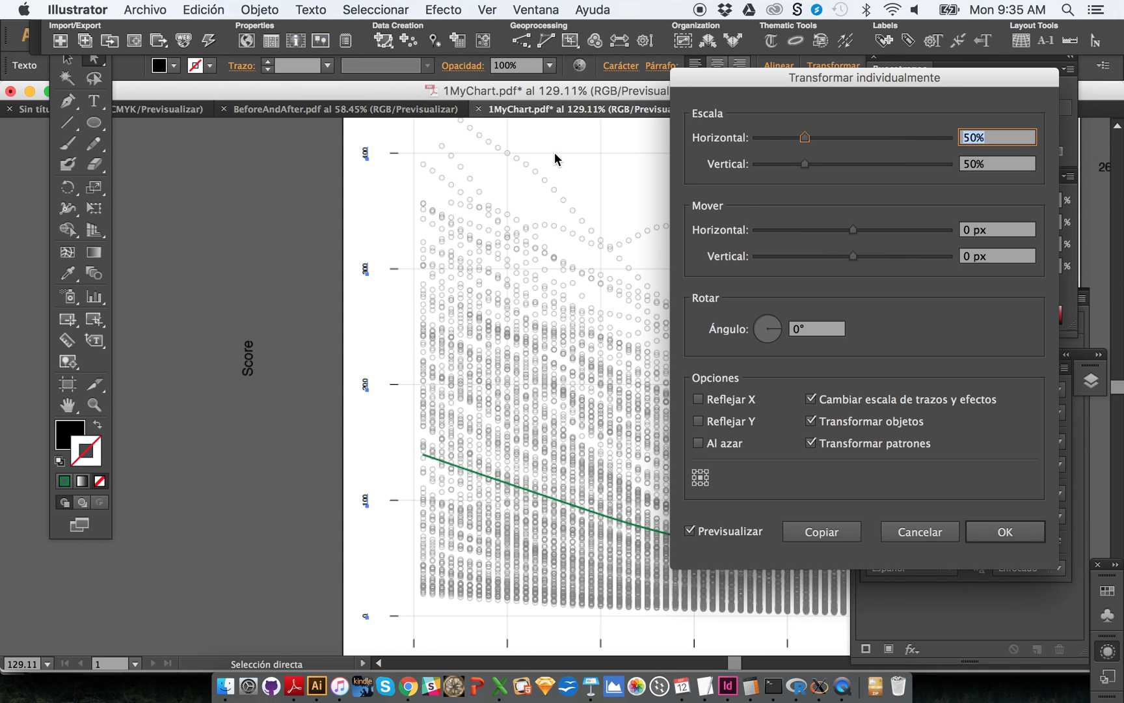
drag(765, 82, 696, 111)
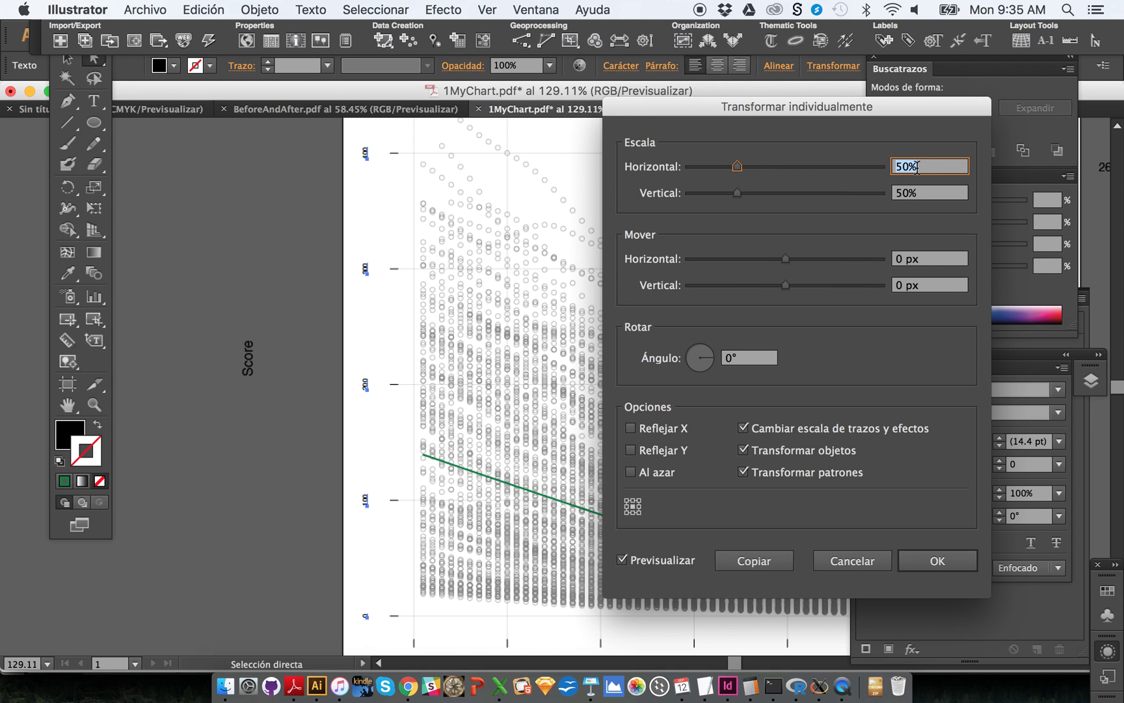
text(100)
key(Tab)
text(100)
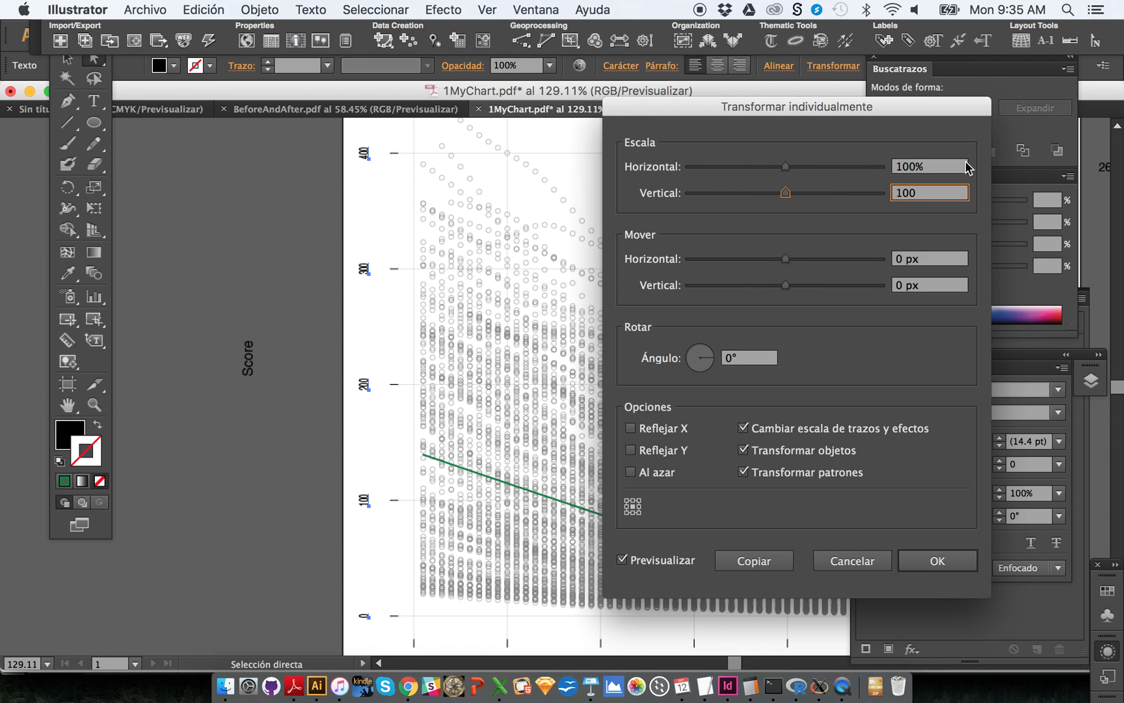
click(949, 173)
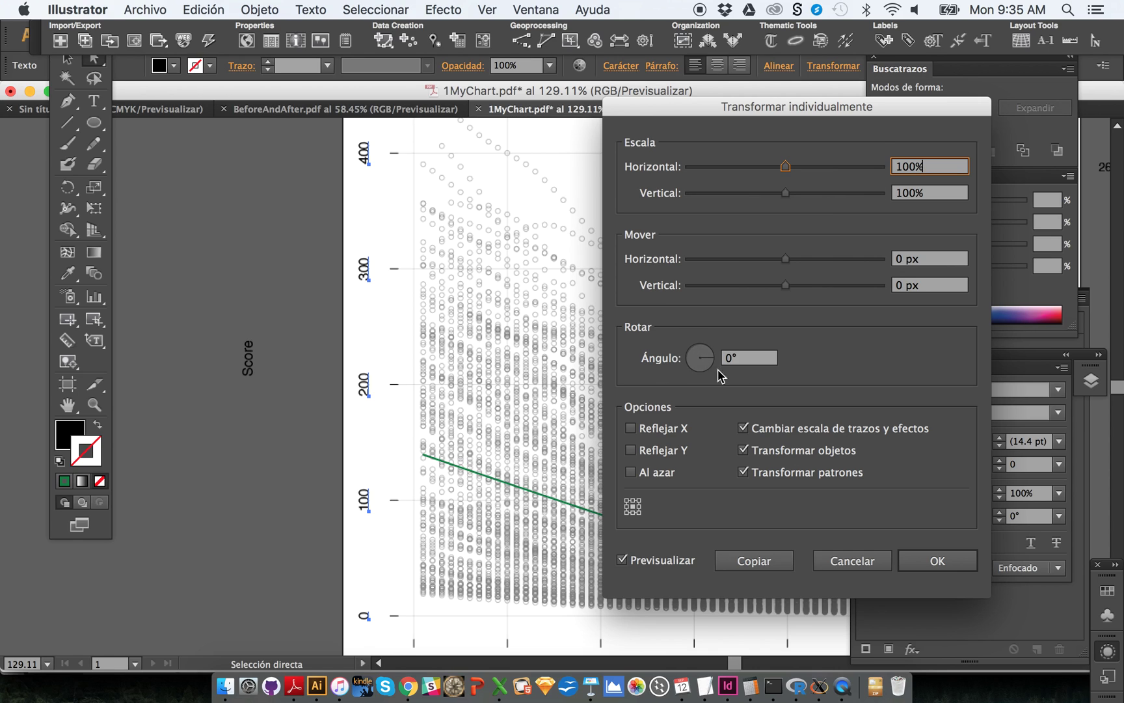
Rotate each vertical axis label individually by -90° and apply the transformation
click(741, 357)
text(90)
click(923, 287)
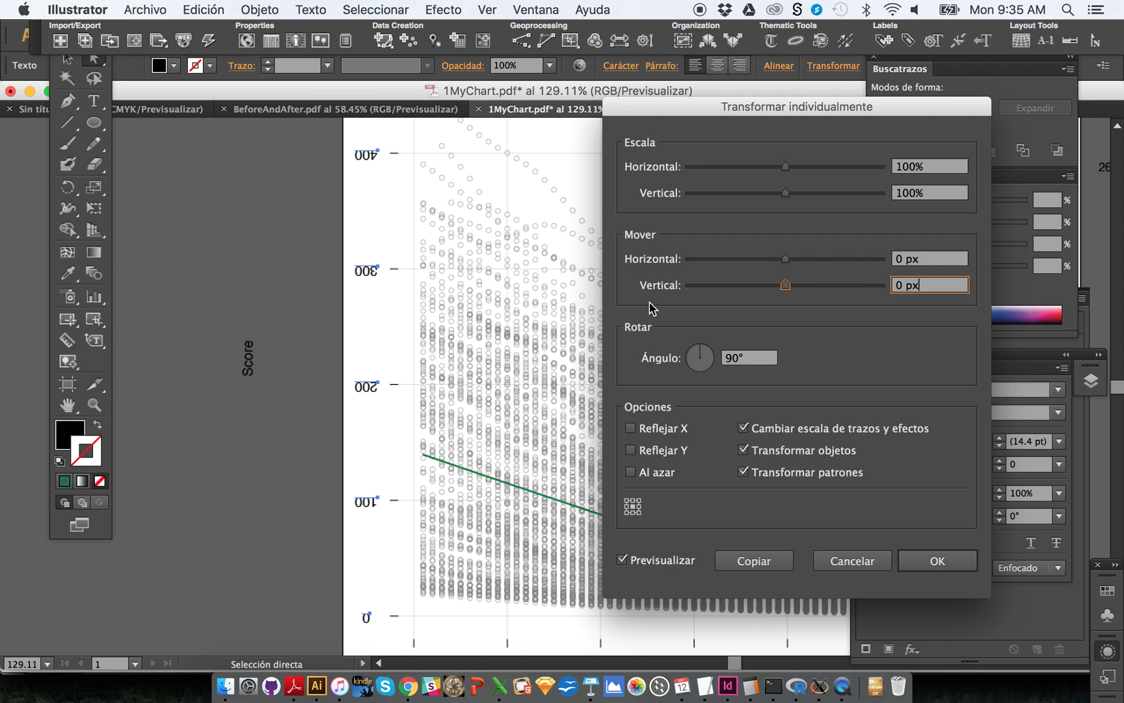
click(742, 357)
text(-9)
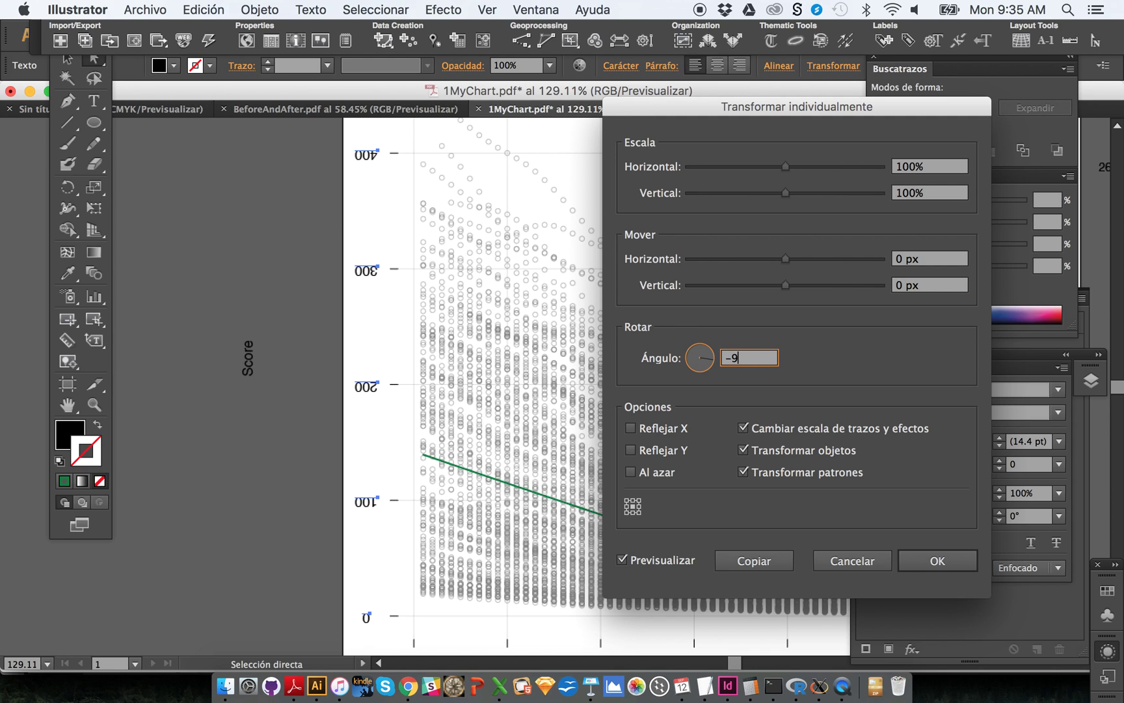
text(0)
click(937, 289)
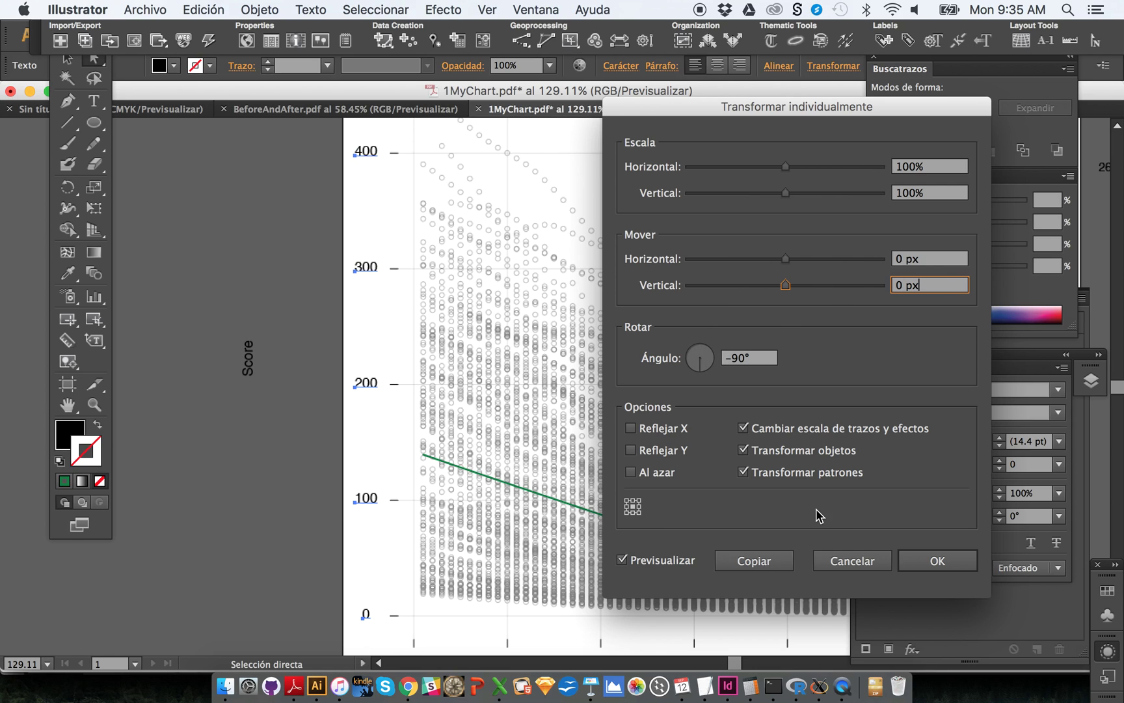
click(931, 563)
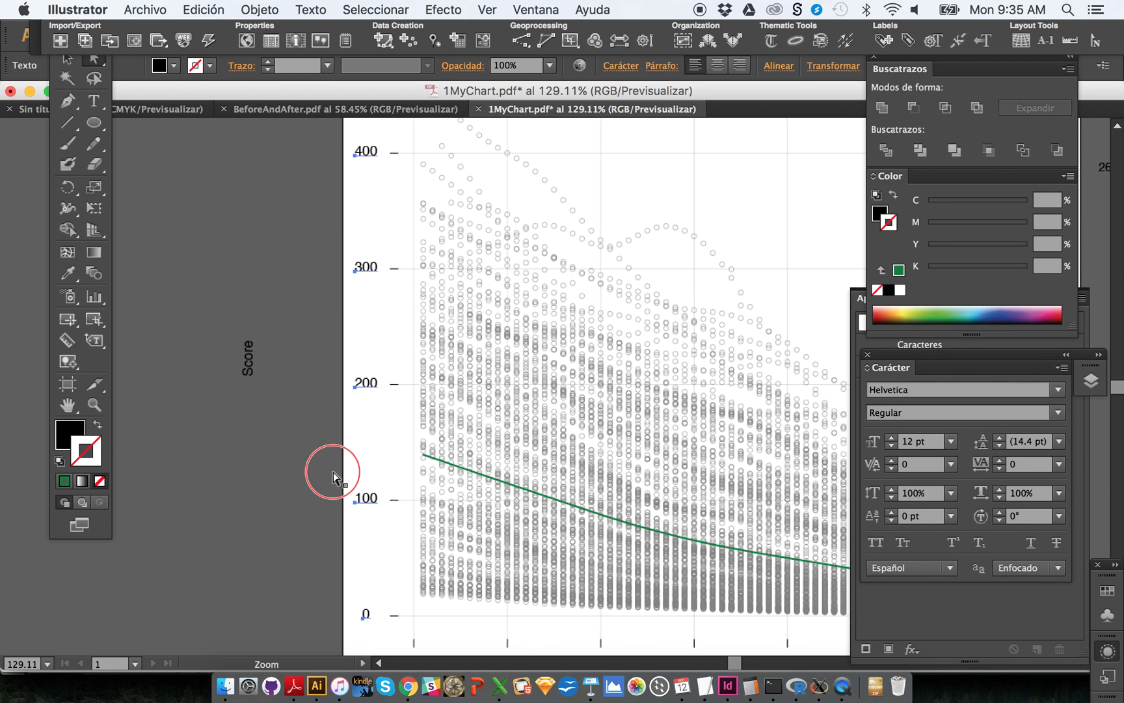
Try moving the vertical axis labels horizontally toward the tick marks
drag(334, 469, 515, 636)
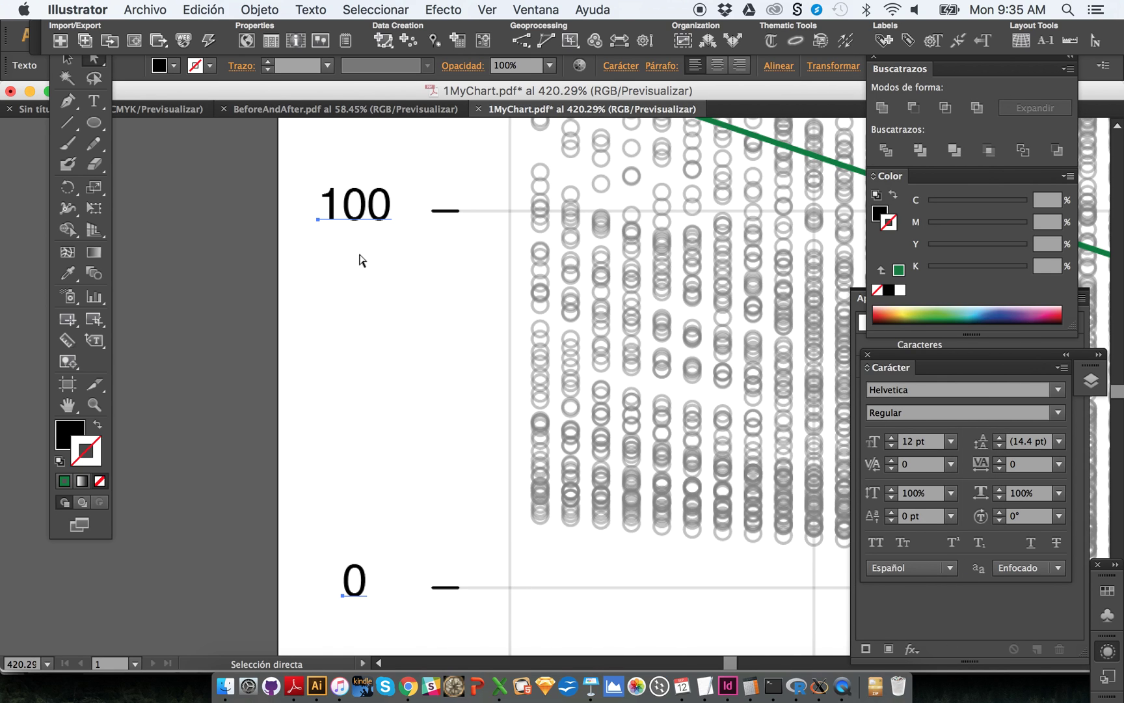
drag(346, 223, 407, 224)
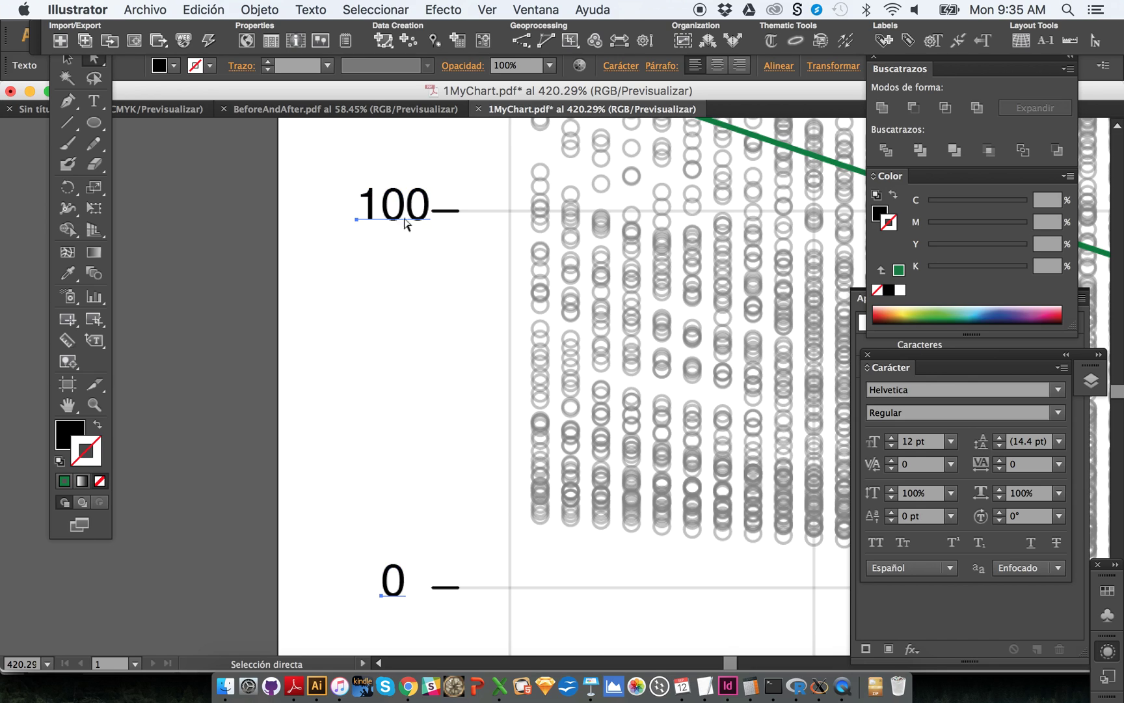
key(super+z)
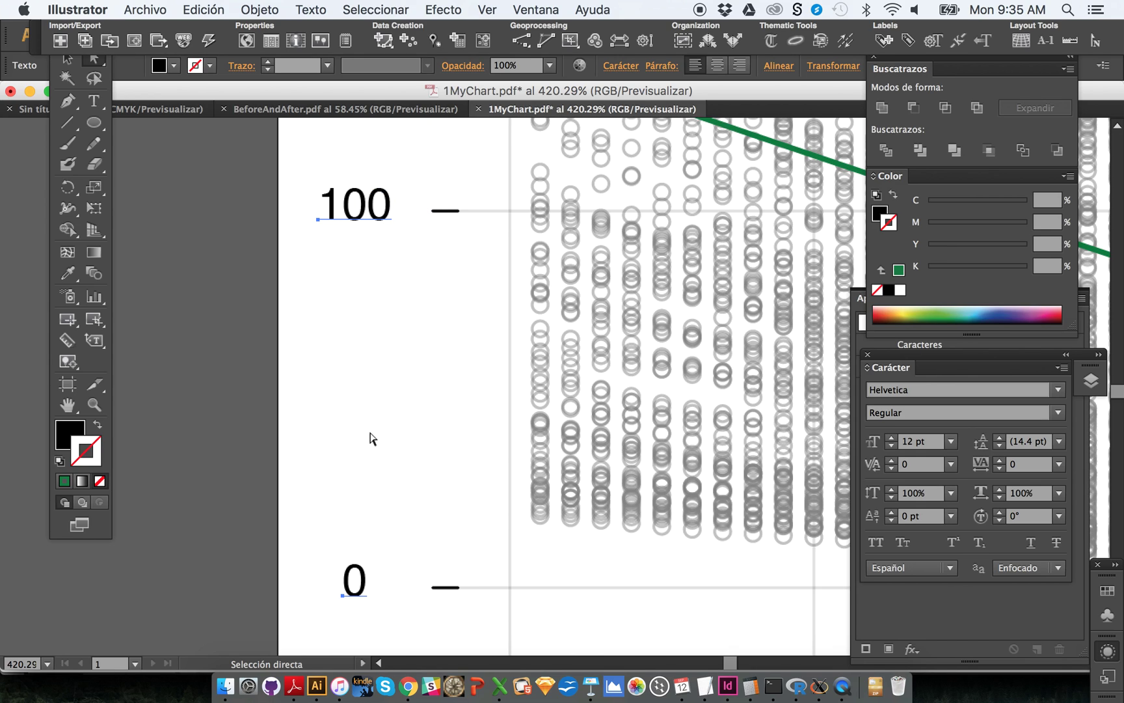
Right-align the text of the vertical axis labels and move them right, beside the tick marks
key(v)
key(shift)
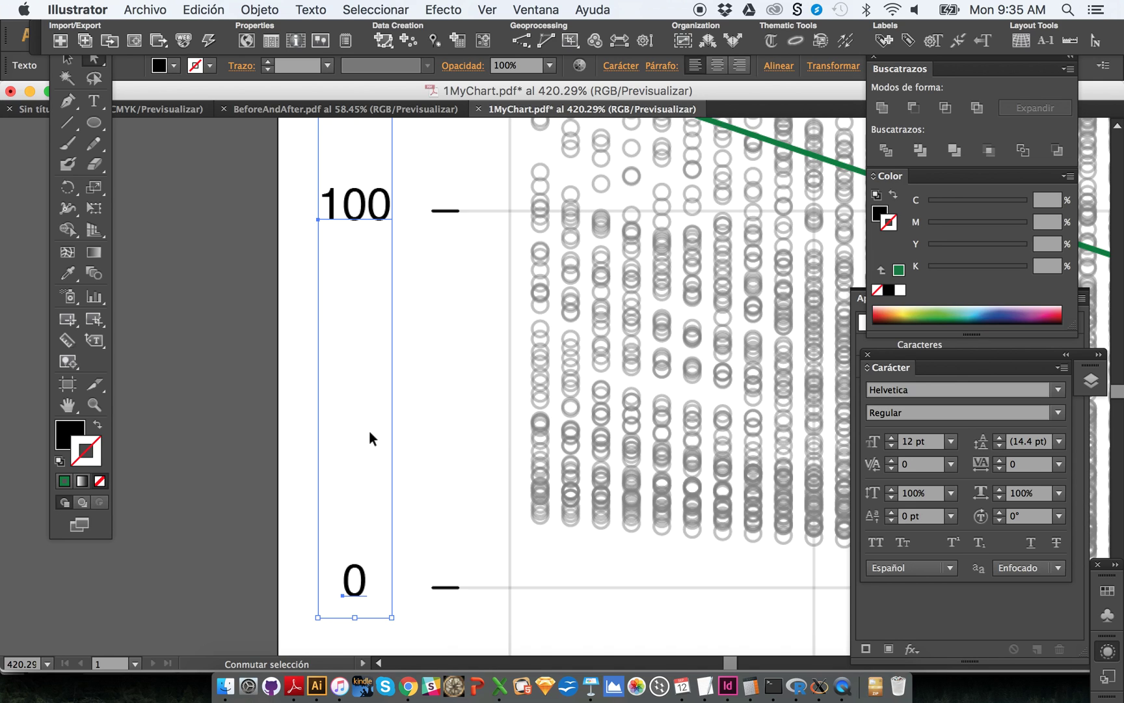
key(shift+Left)
key(shift+Left)
drag(305, 215, 365, 219)
key(a)
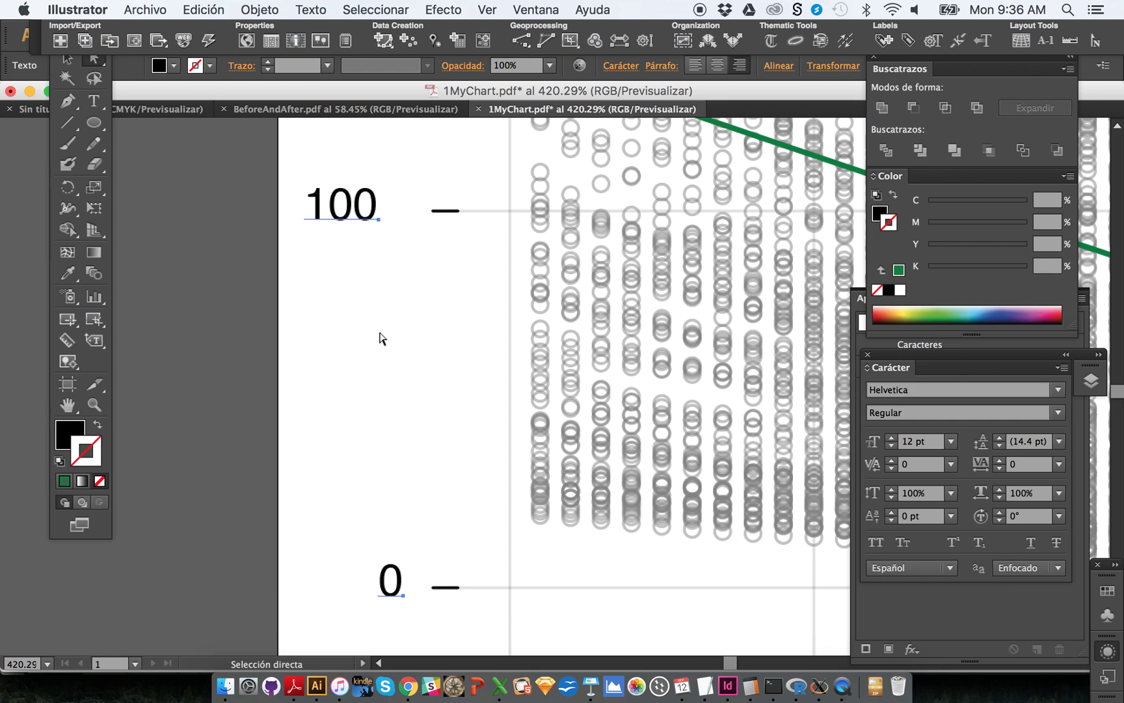
Align the right edges of the five vertical axis labels with the Align command
key(super+1)
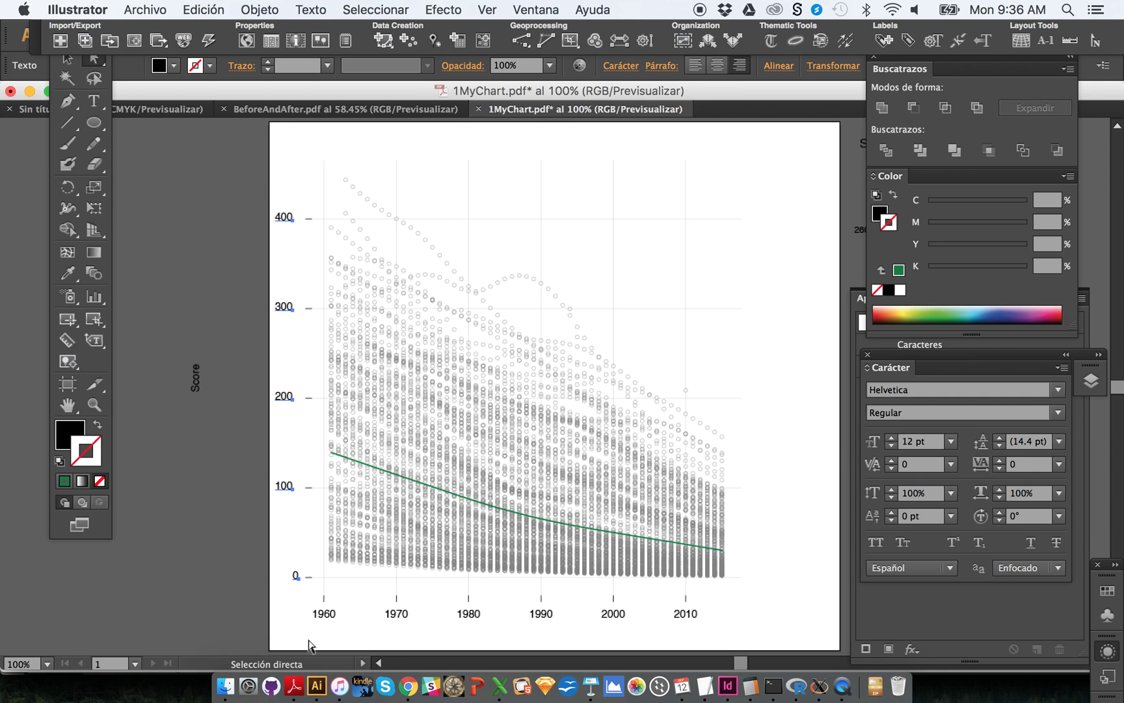
click(537, 9)
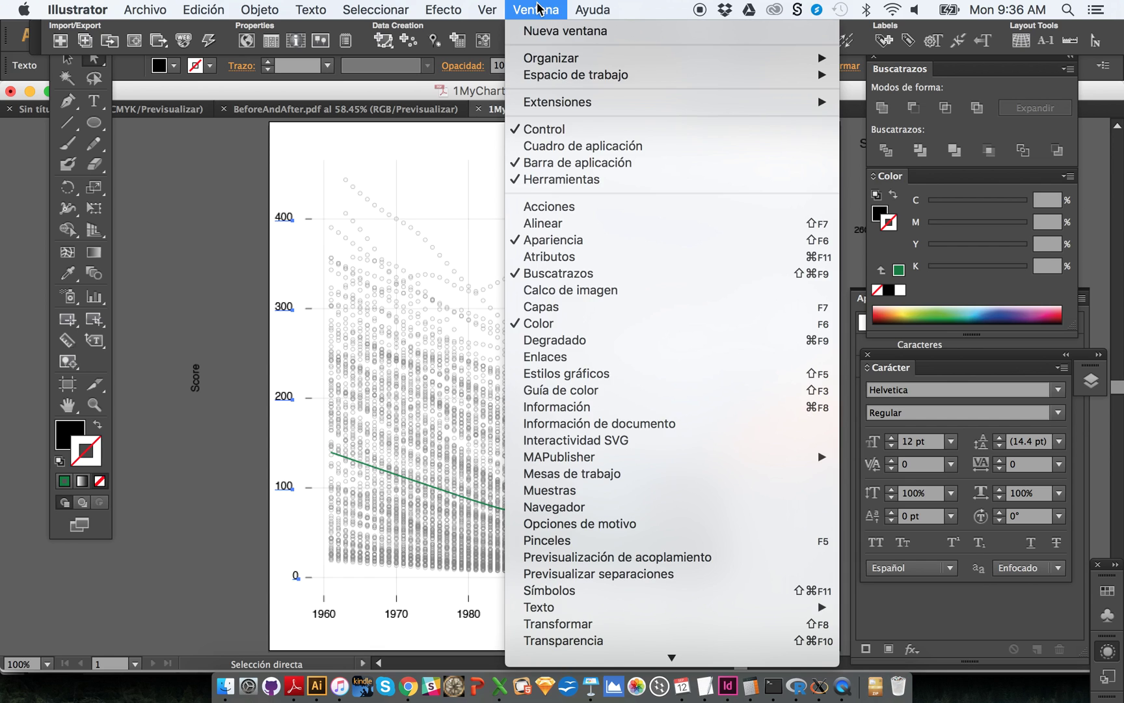
click(557, 225)
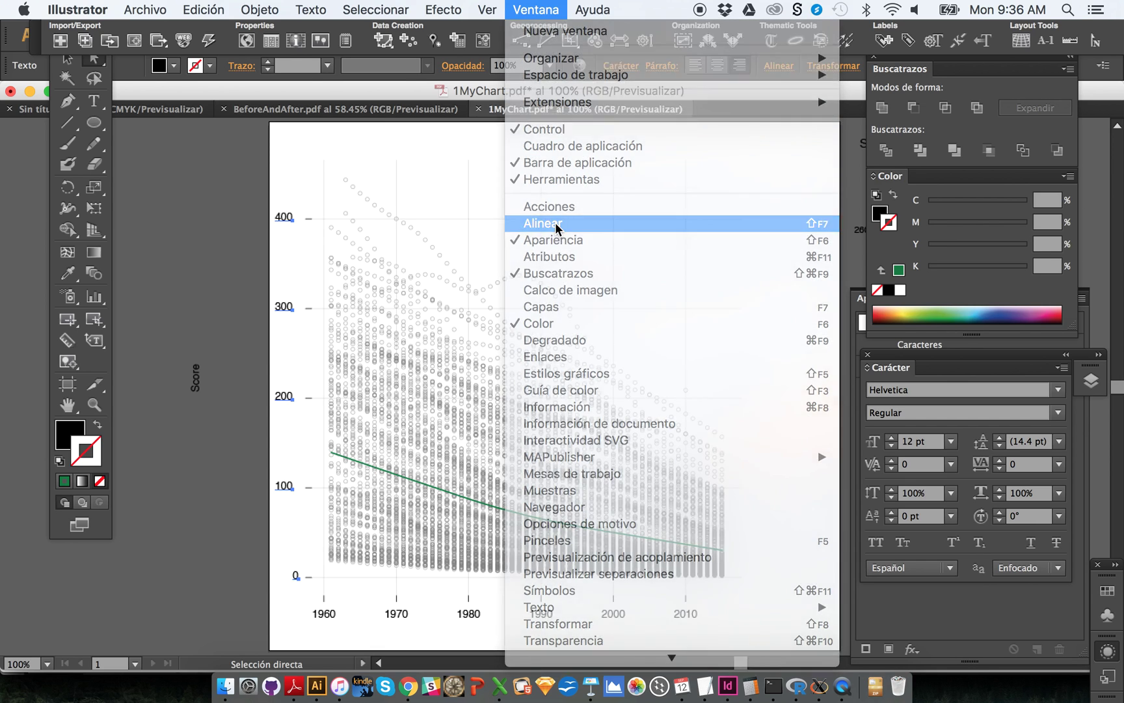
drag(389, 29, 565, 202)
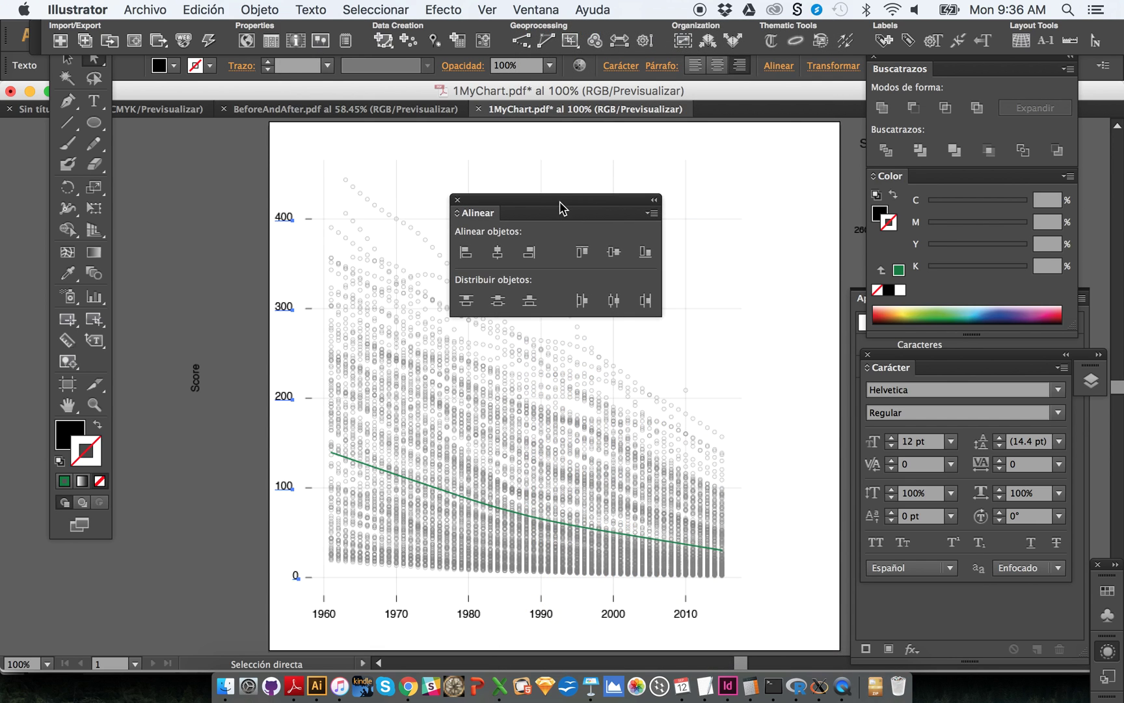
click(530, 254)
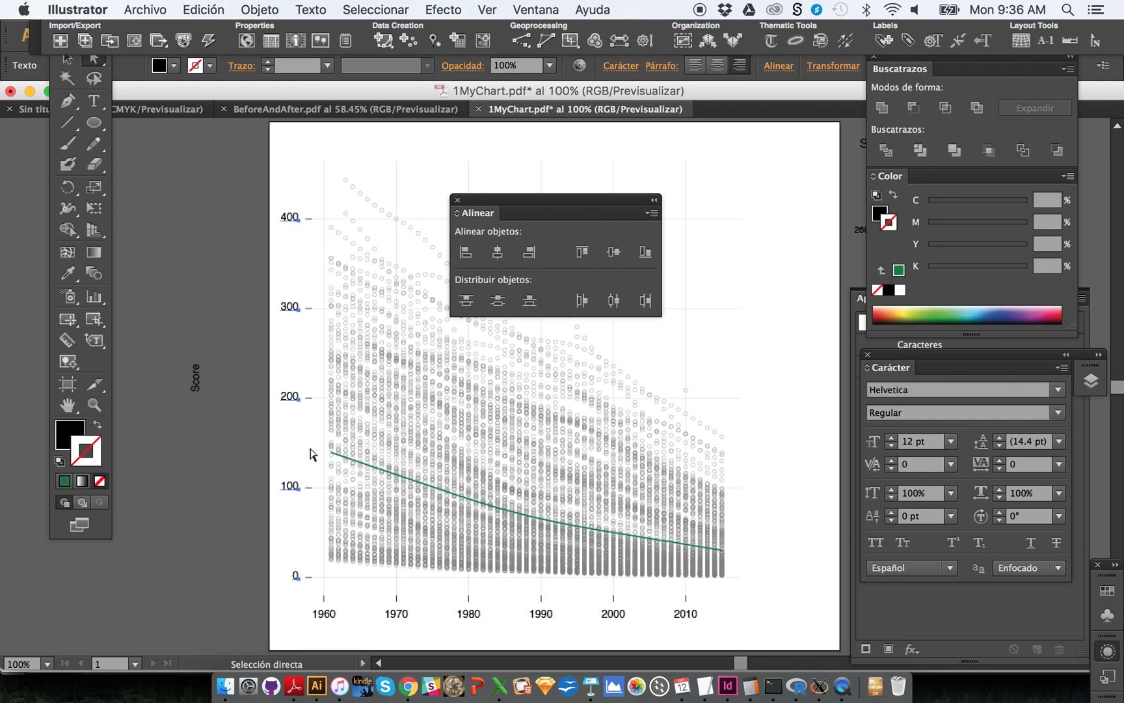
click(457, 200)
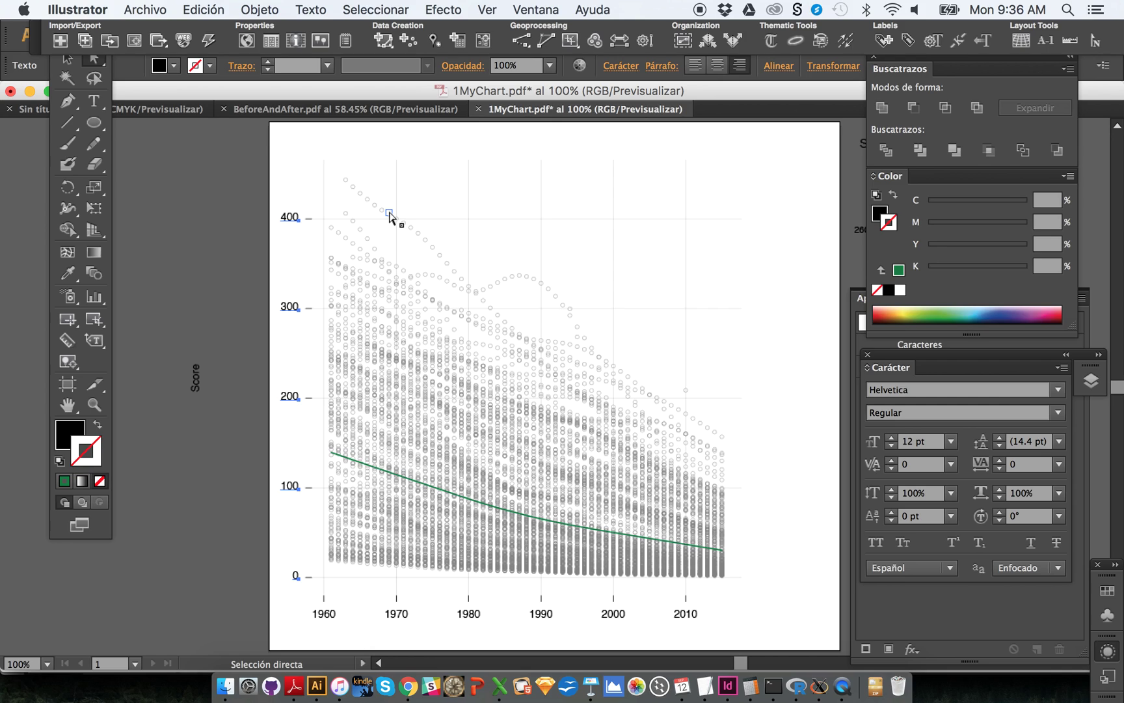
Nudge the aligned vertical axis labels slightly right, closer to the tick marks
key(Right)
key(Right)
key(Right)
key(Right)
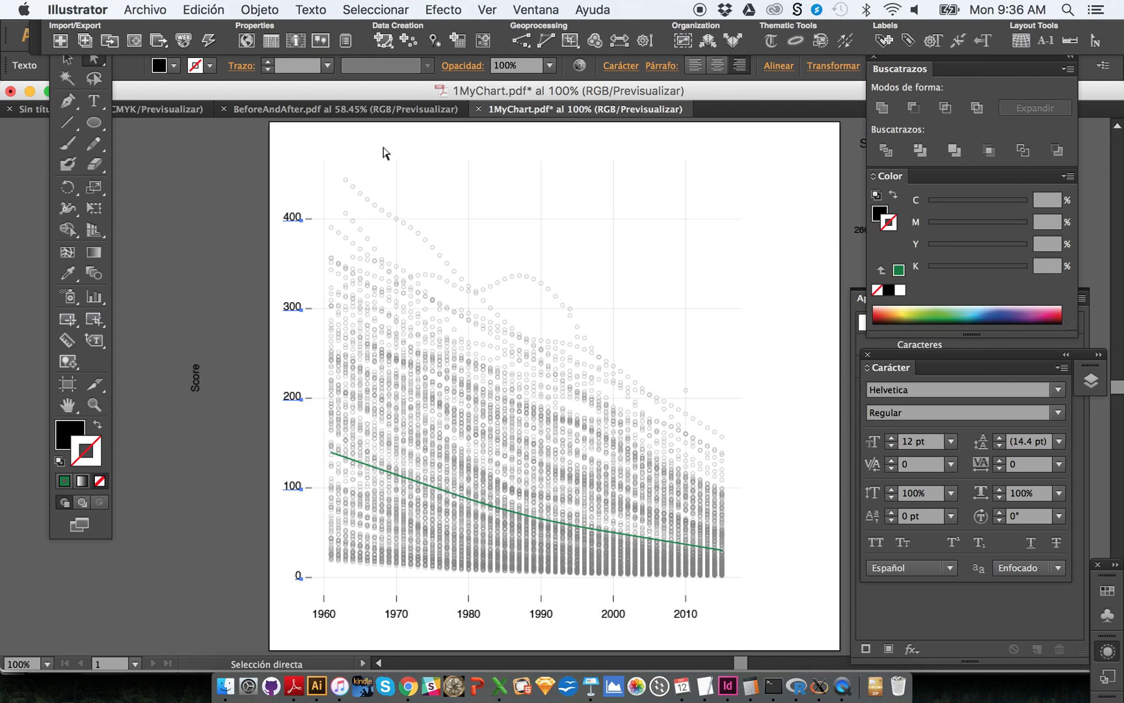
Reduce the font size of the vertical axis labels to 8 pt
drag(254, 189, 817, 626)
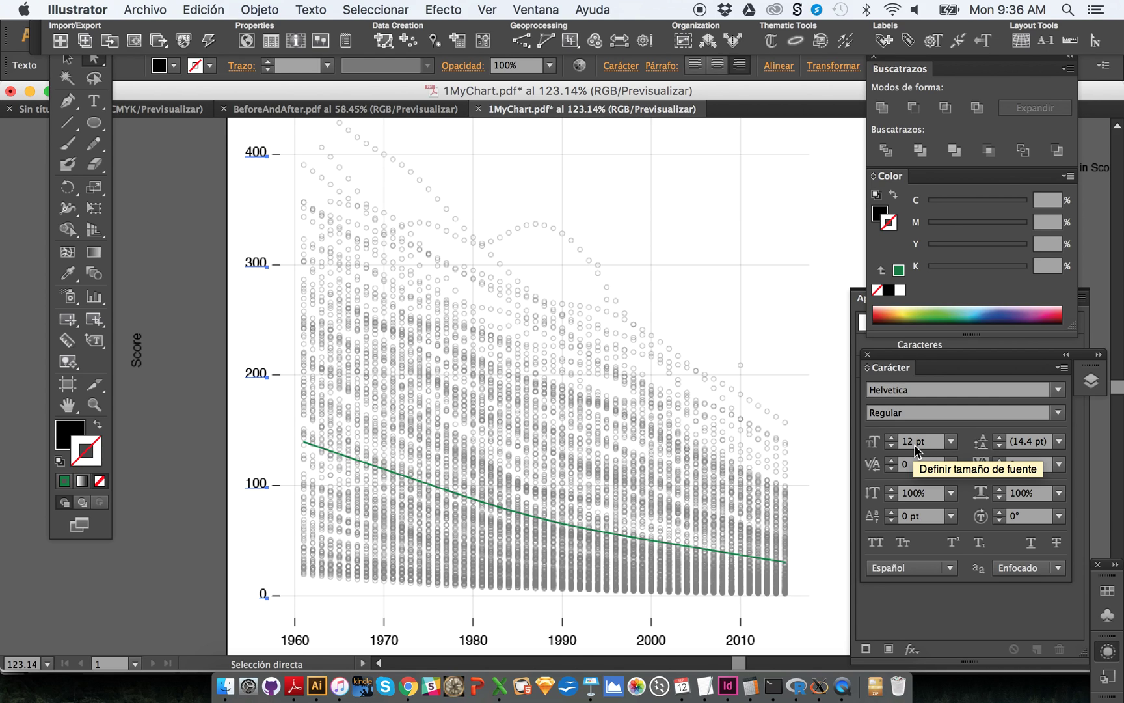
click(891, 446)
click(890, 447)
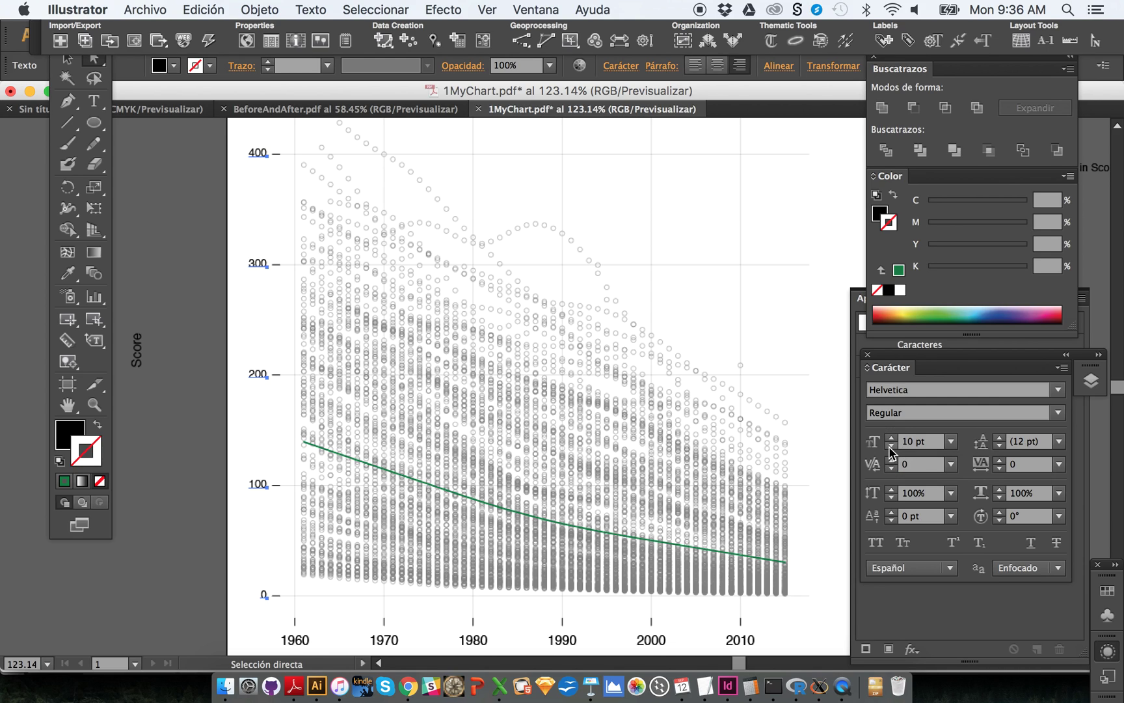
click(890, 446)
click(890, 447)
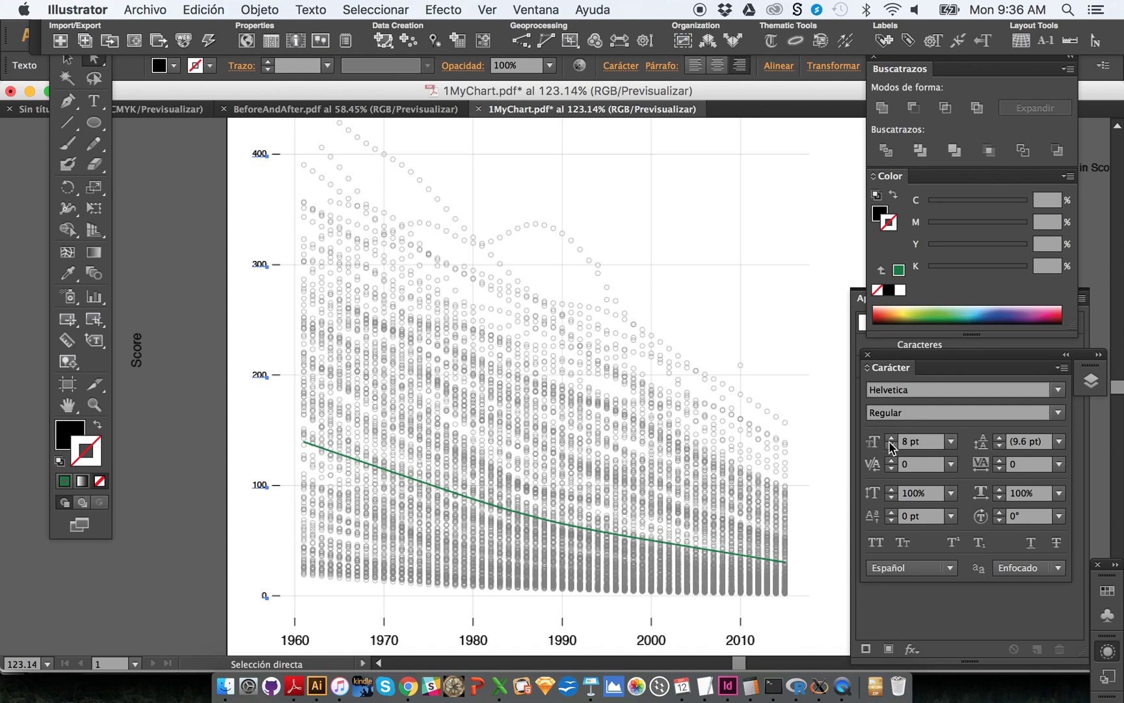
Restore the font size of the vertical axis labels to 12 pt
click(891, 438)
click(891, 438)
click(891, 438)
click(891, 438)
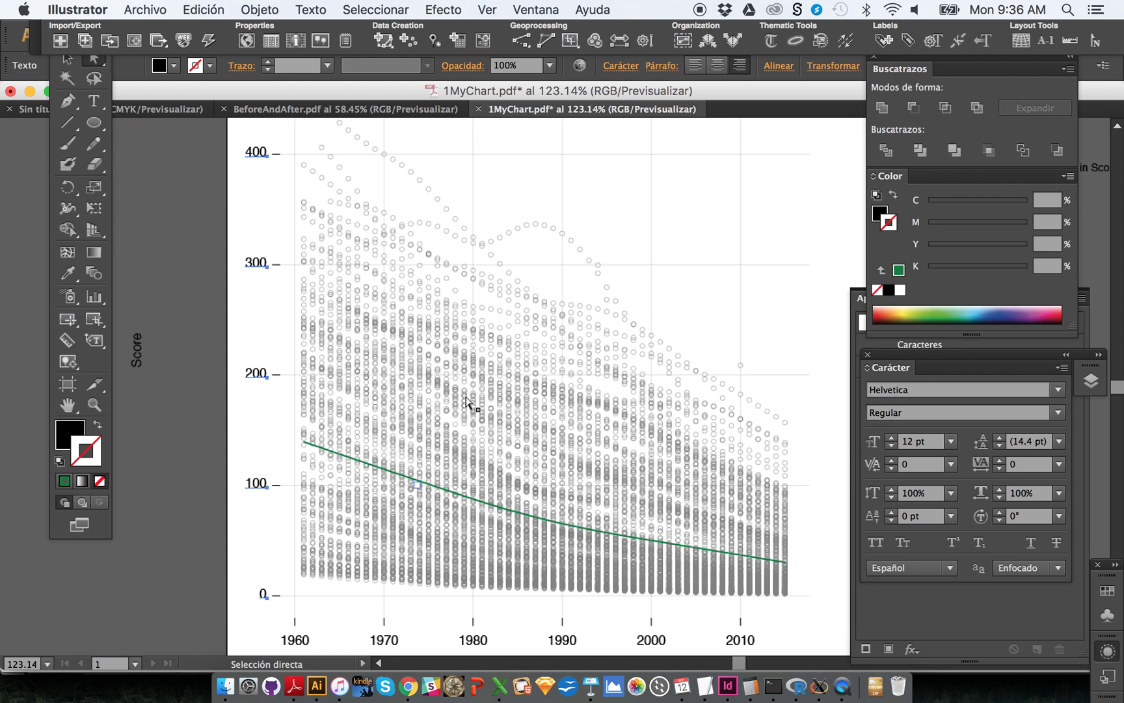
Switch to the BeforeAndAfter.pdf document to examine the finished child mortality chart
click(399, 112)
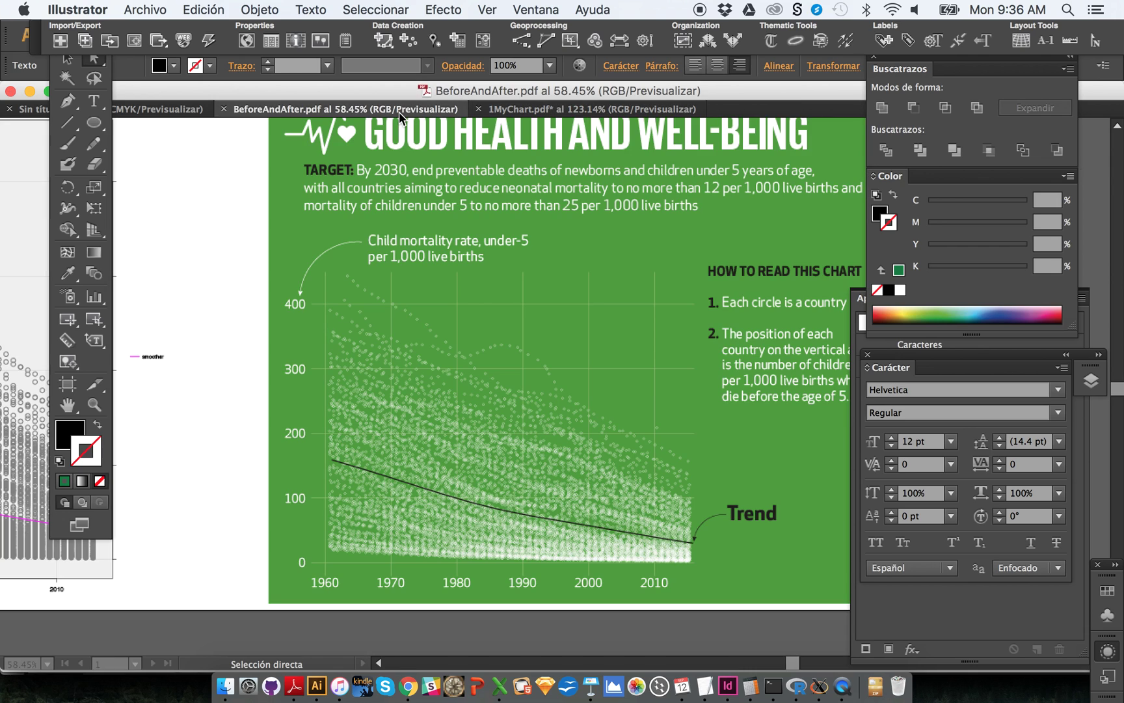
Examine the finished green chart in BeforeAndAfter.pdf, especially the curved arrow linking the child mortality caption to the vertical axis
key(space)
drag(589, 325, 528, 393)
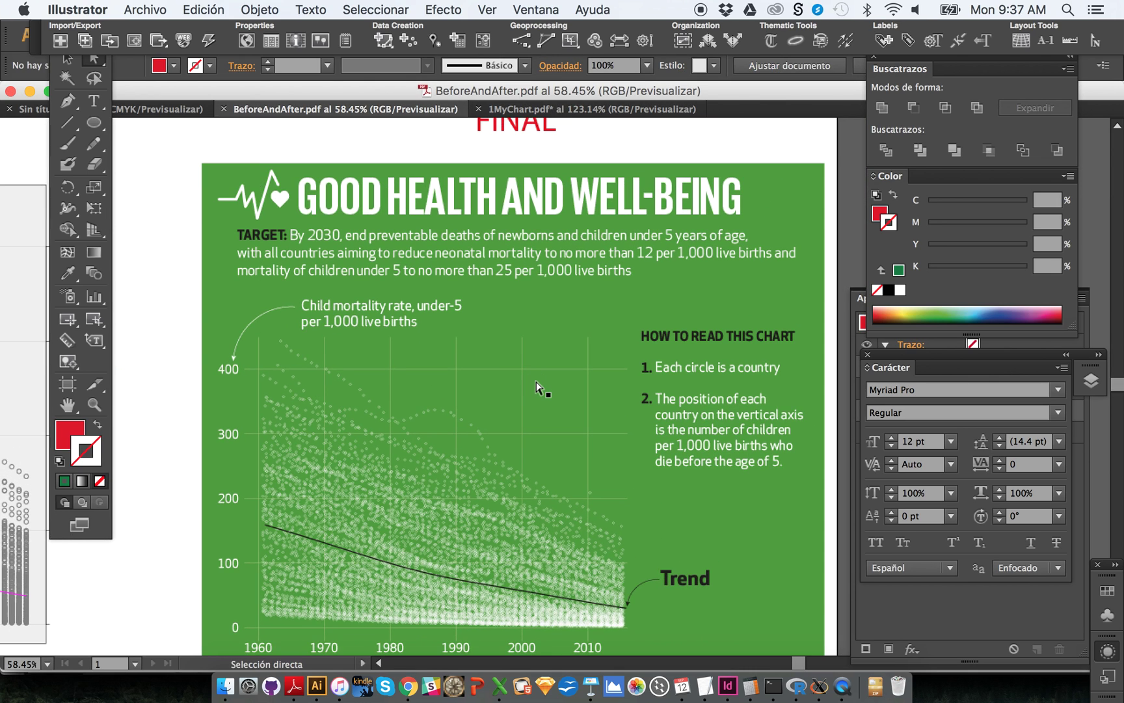
key(Tab)
key(Tab)
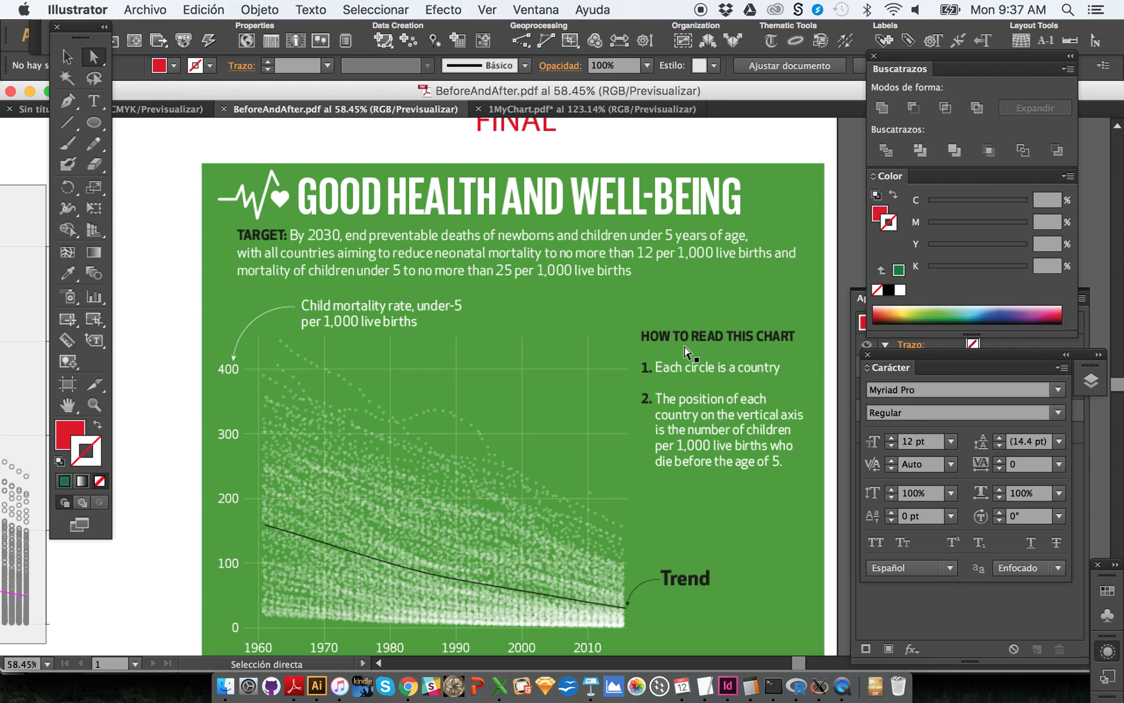
scroll(640, 482, down, 3)
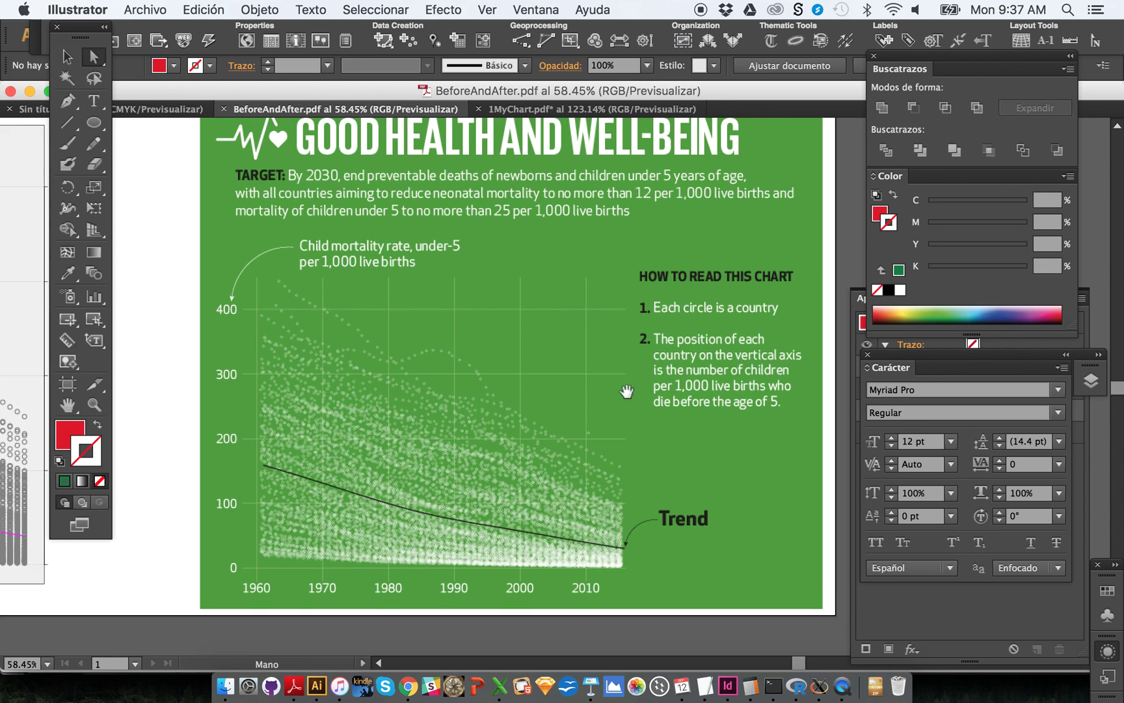
scroll(645, 391, right, 2)
key(z)
drag(306, 269, 617, 430)
drag(266, 264, 394, 266)
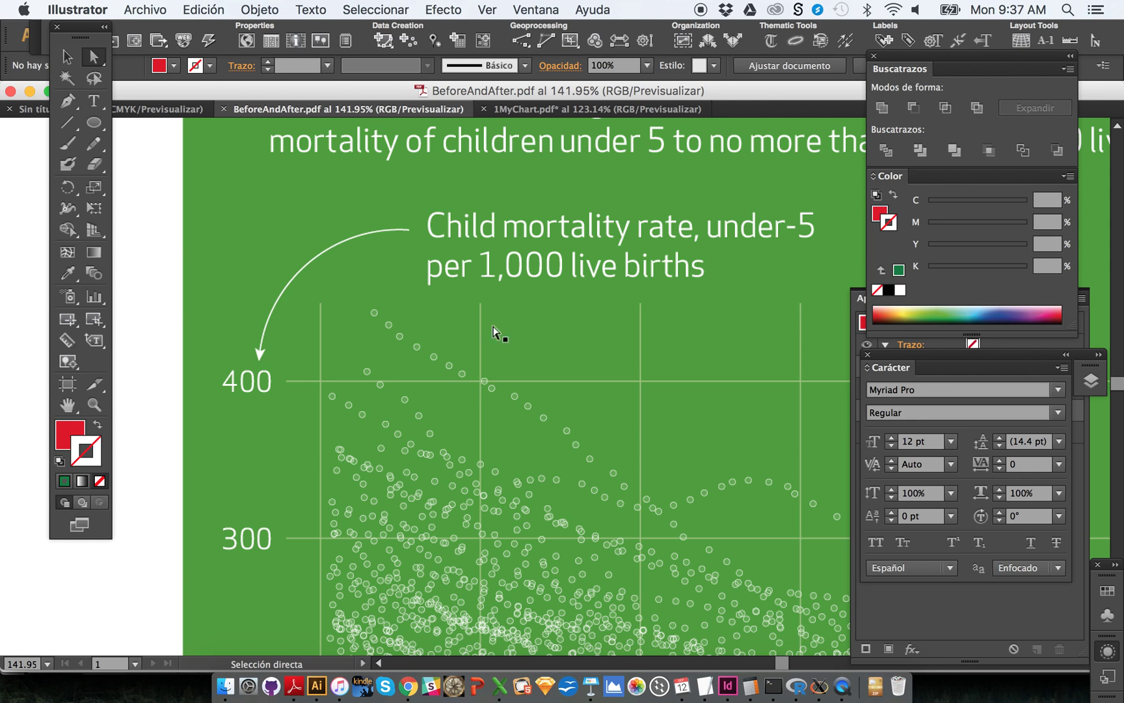
key(super+1)
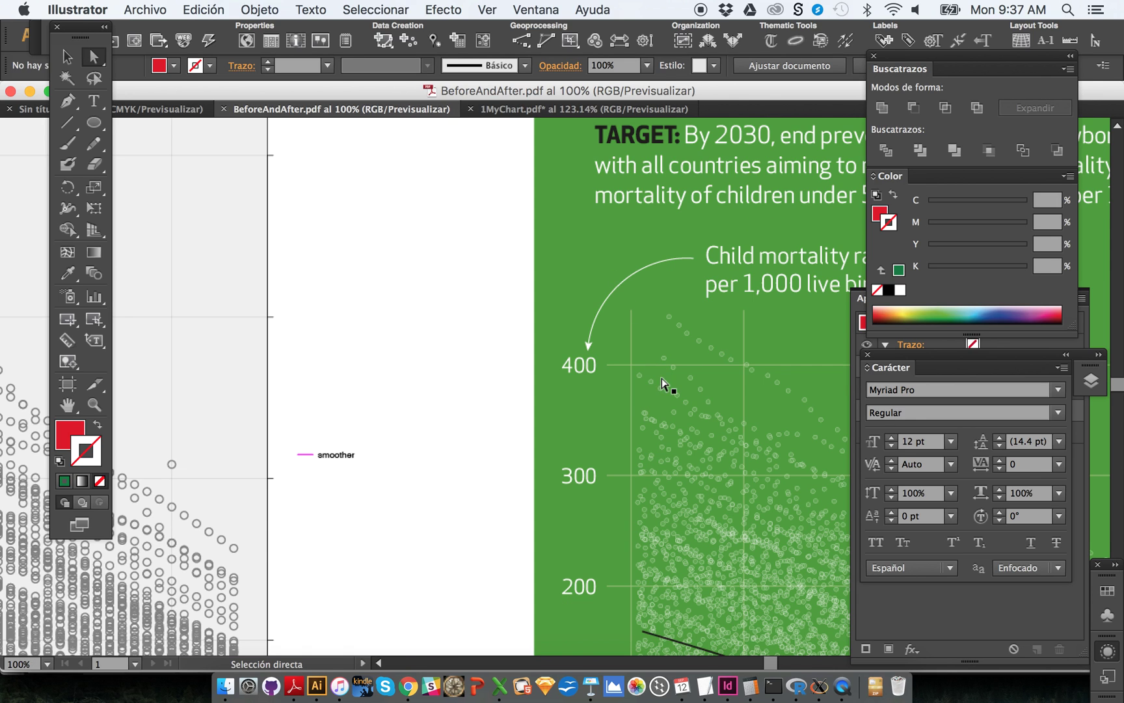
drag(672, 396, 371, 331)
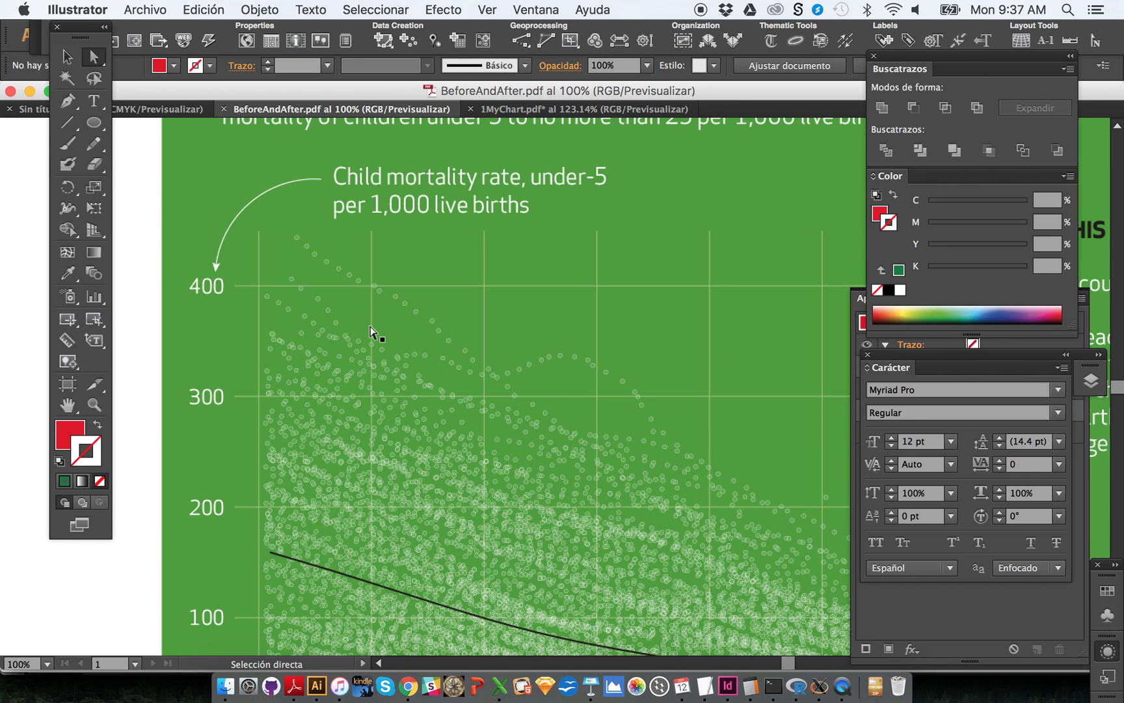
In 1MyChart.pdf, draw a wavy vertical path with the Pen tool in the blank area beside the scatter plot
click(540, 109)
drag(591, 273, 387, 320)
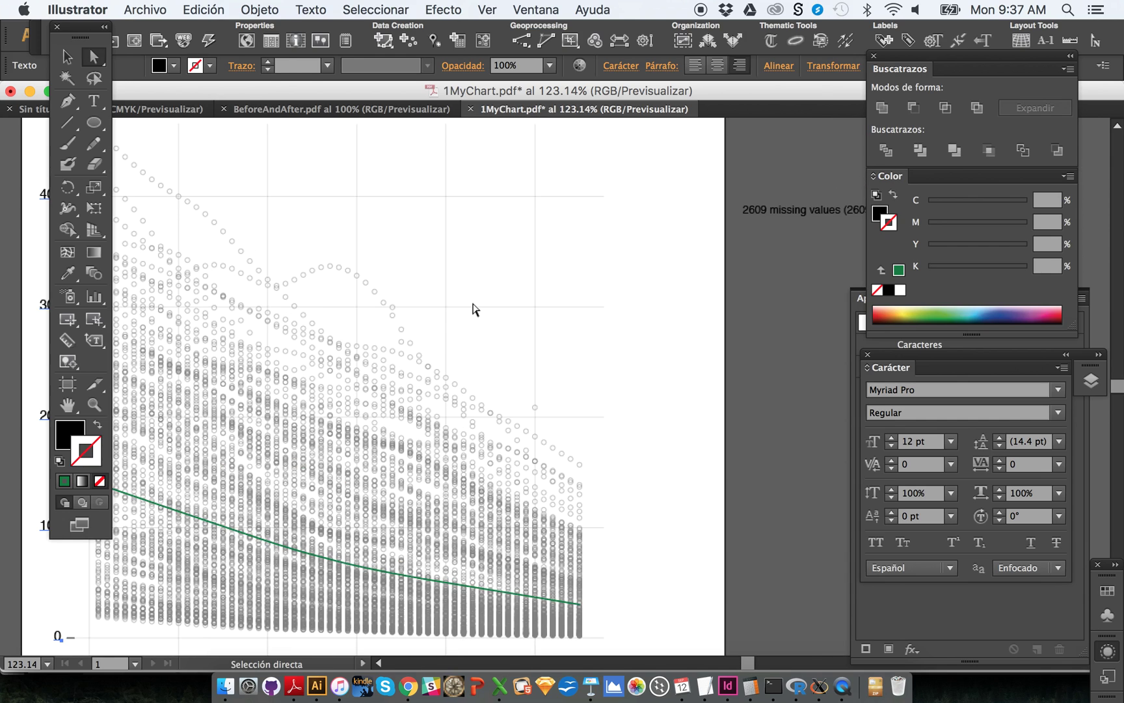
drag(476, 310, 416, 332)
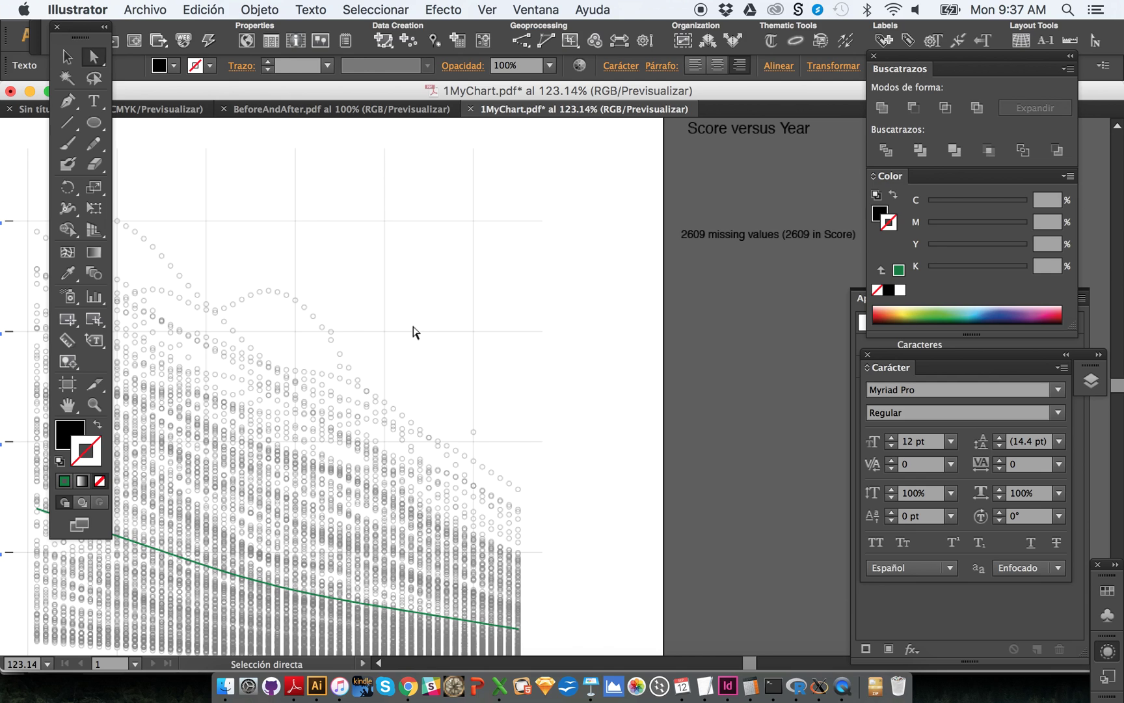
drag(419, 296, 377, 362)
drag(432, 193, 739, 460)
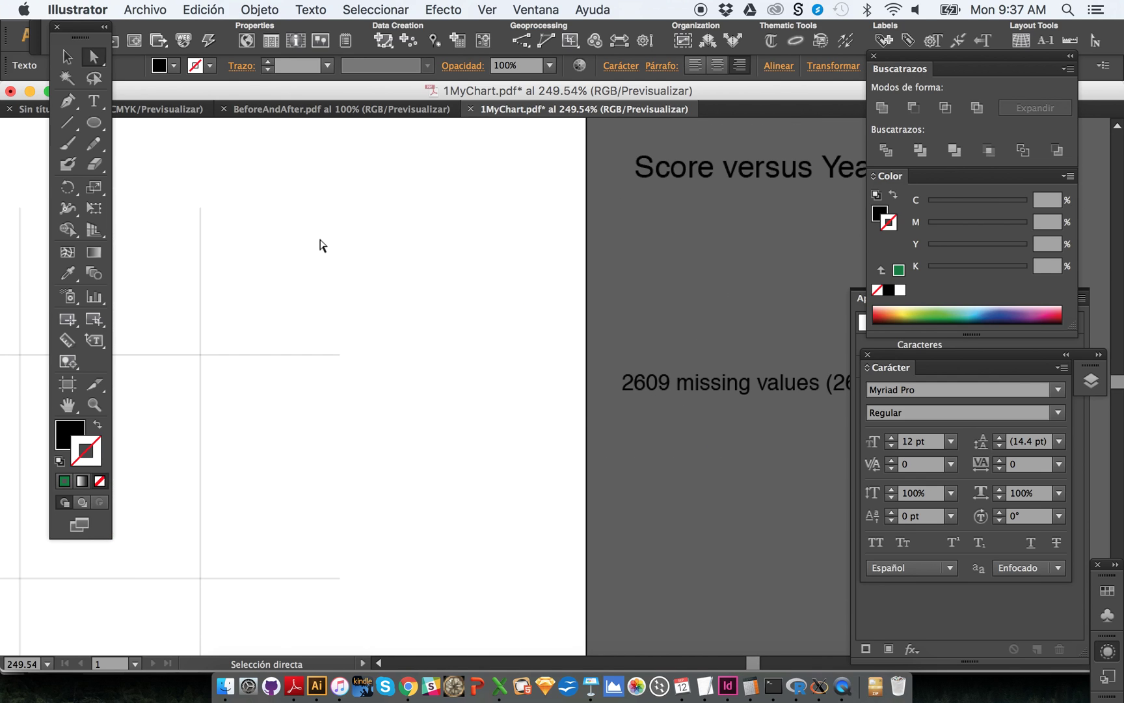
click(69, 102)
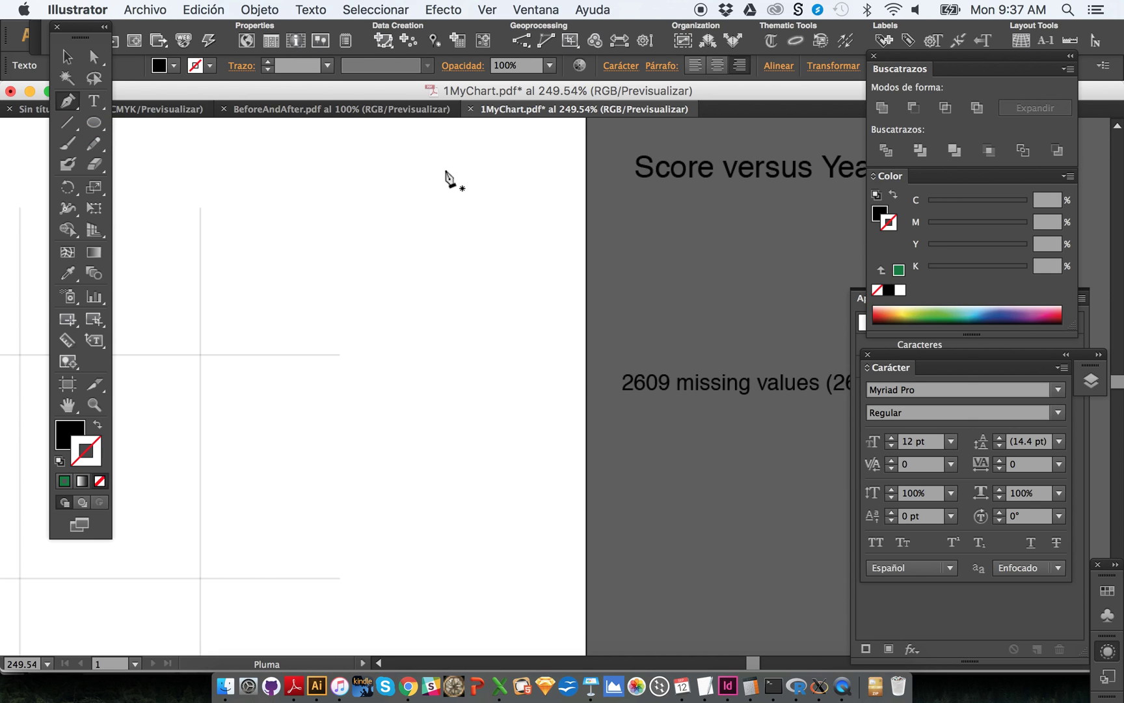
click(435, 157)
click(396, 226)
click(429, 286)
drag(445, 356, 437, 433)
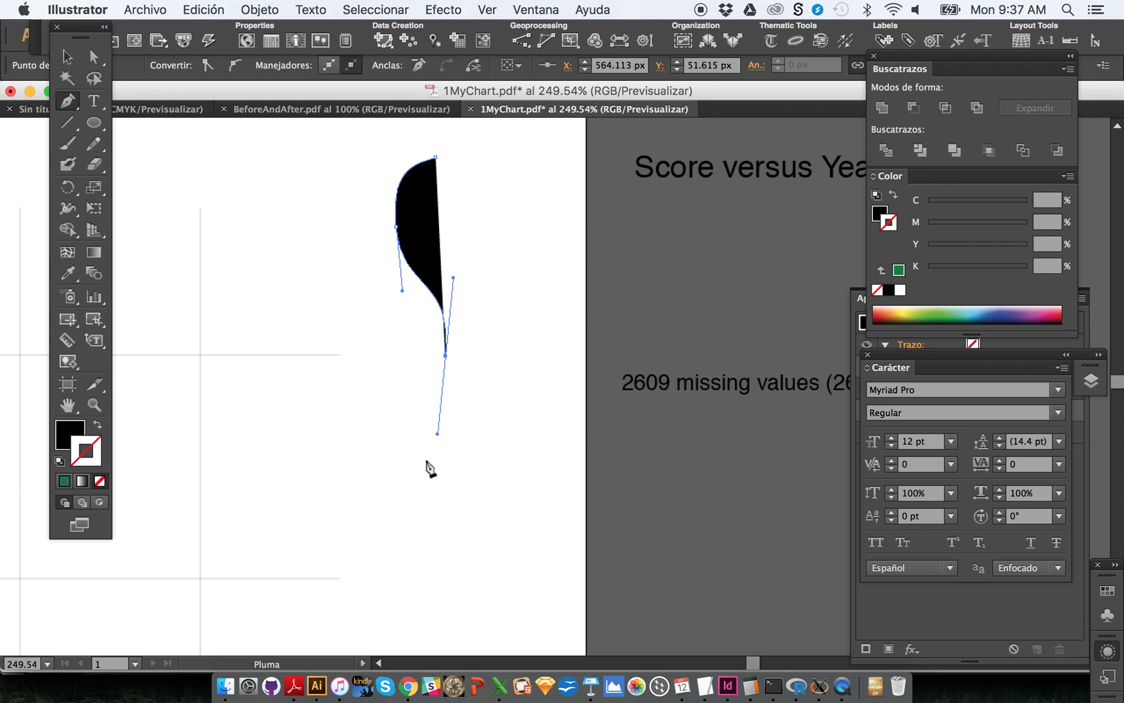
click(419, 475)
click(418, 513)
mouse_move(448, 594)
mouse_down()
mouse_move(468, 632)
mouse_move(447, 615)
mouse_up()
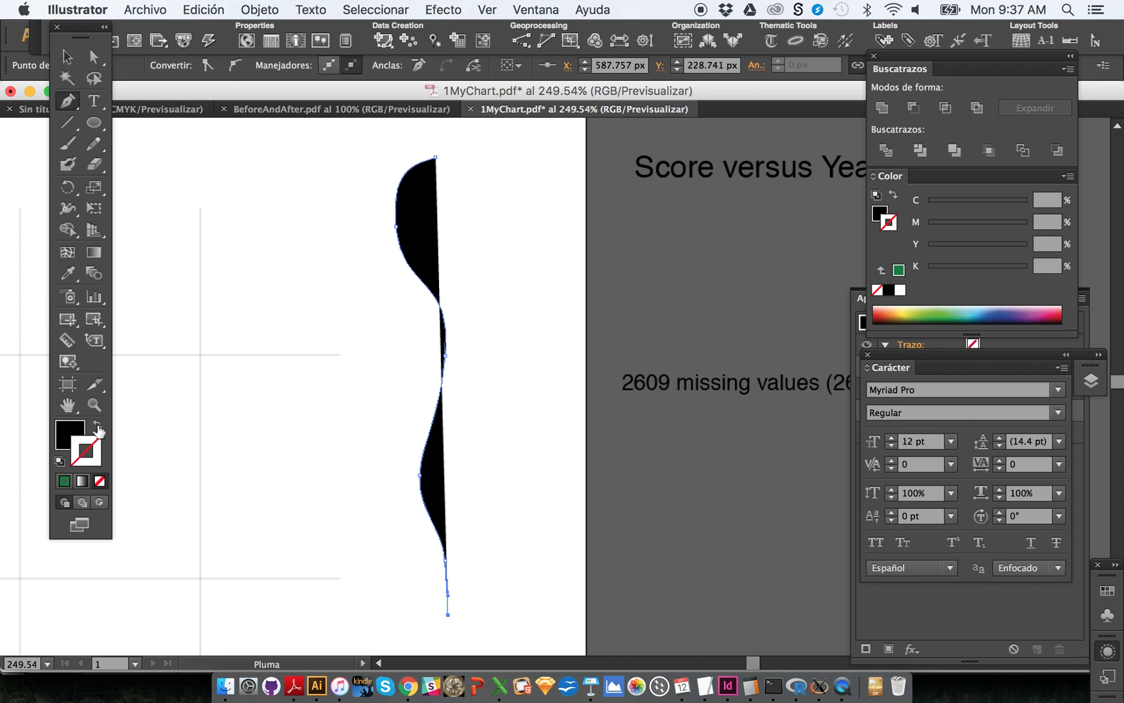
Swap the wavy path's fill and stroke so it is a black outline without fill, and deselect it
click(95, 405)
click(97, 425)
scroll(337, 284, down, 5)
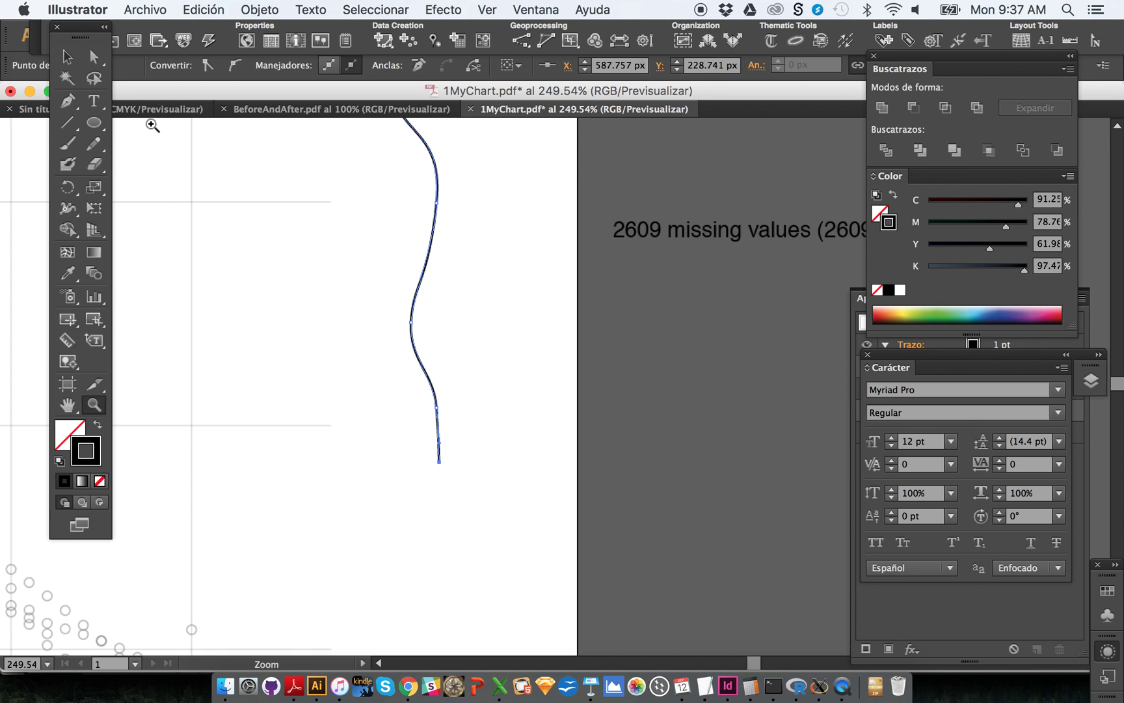
click(96, 60)
click(467, 516)
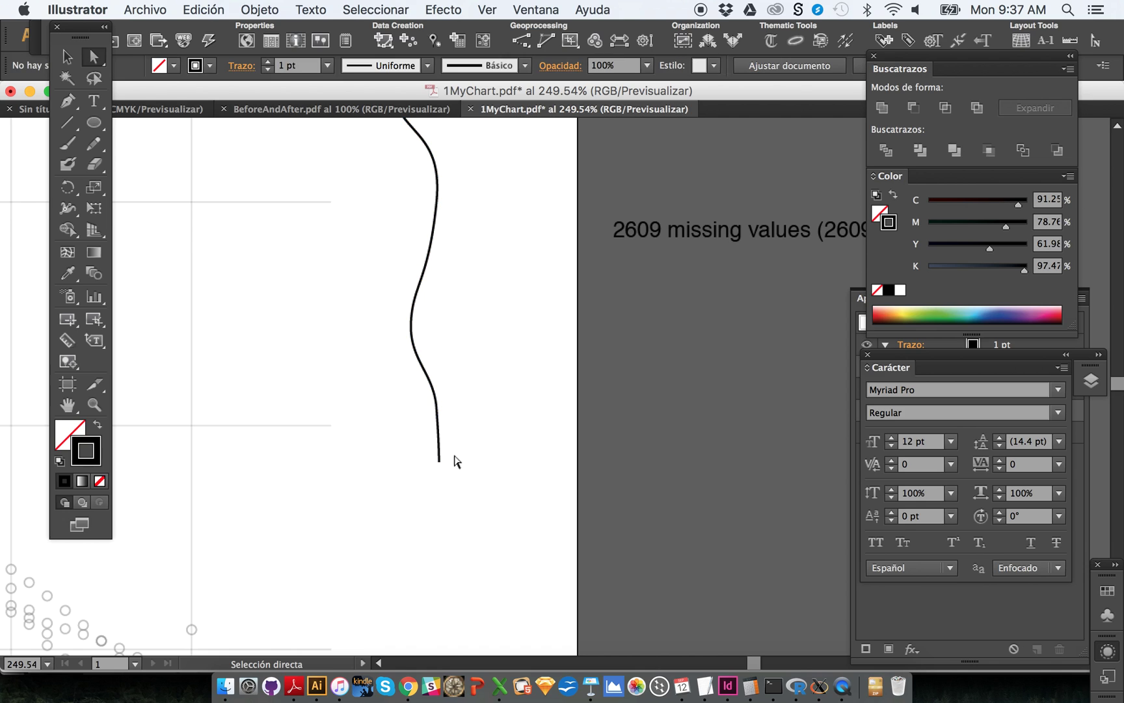
Draw a black square below the wavy line's lower end and rotate it into a diamond
scroll(414, 439, down, 8)
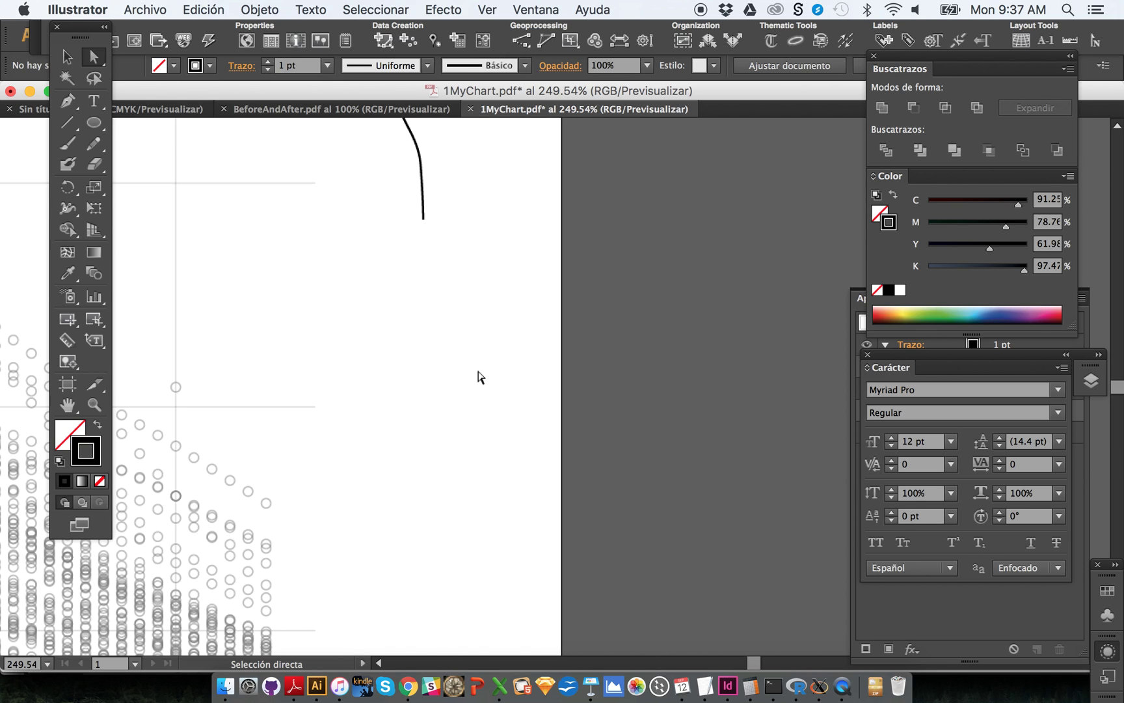
click(96, 125)
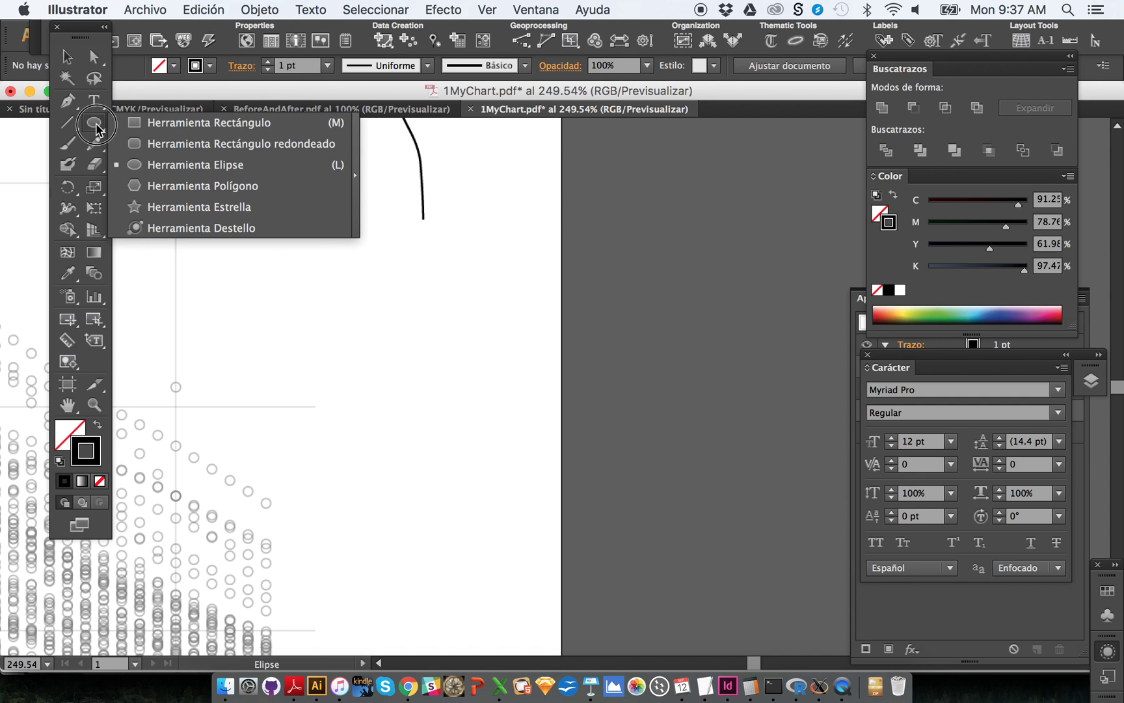
click(149, 127)
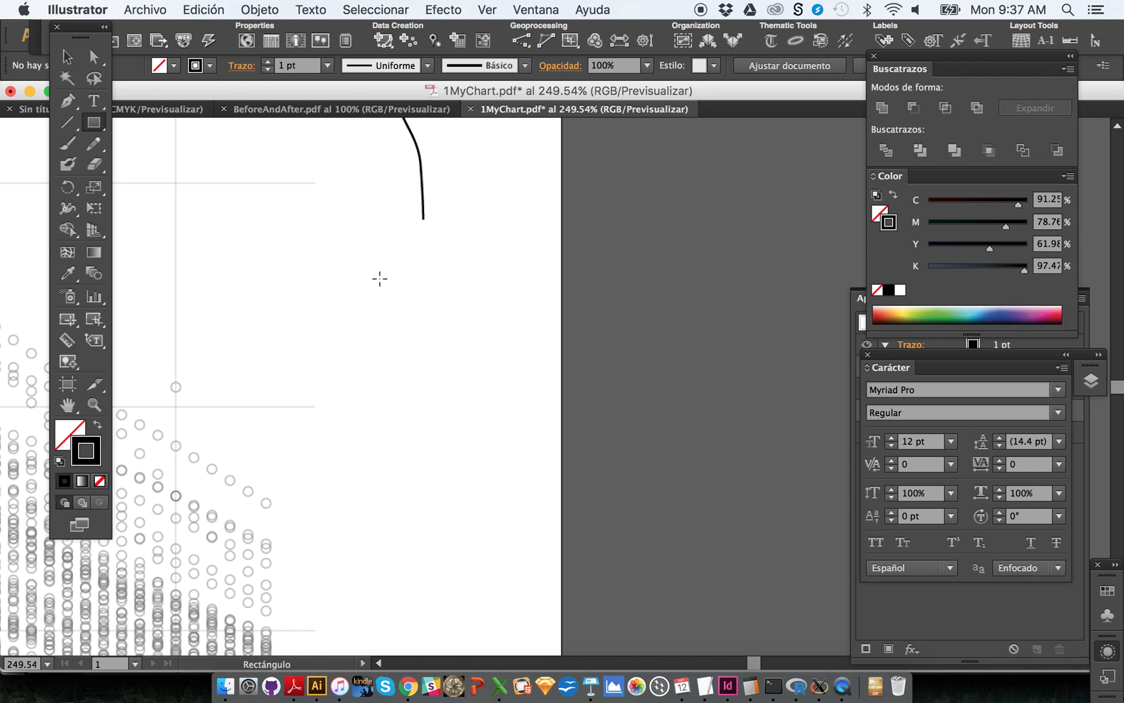
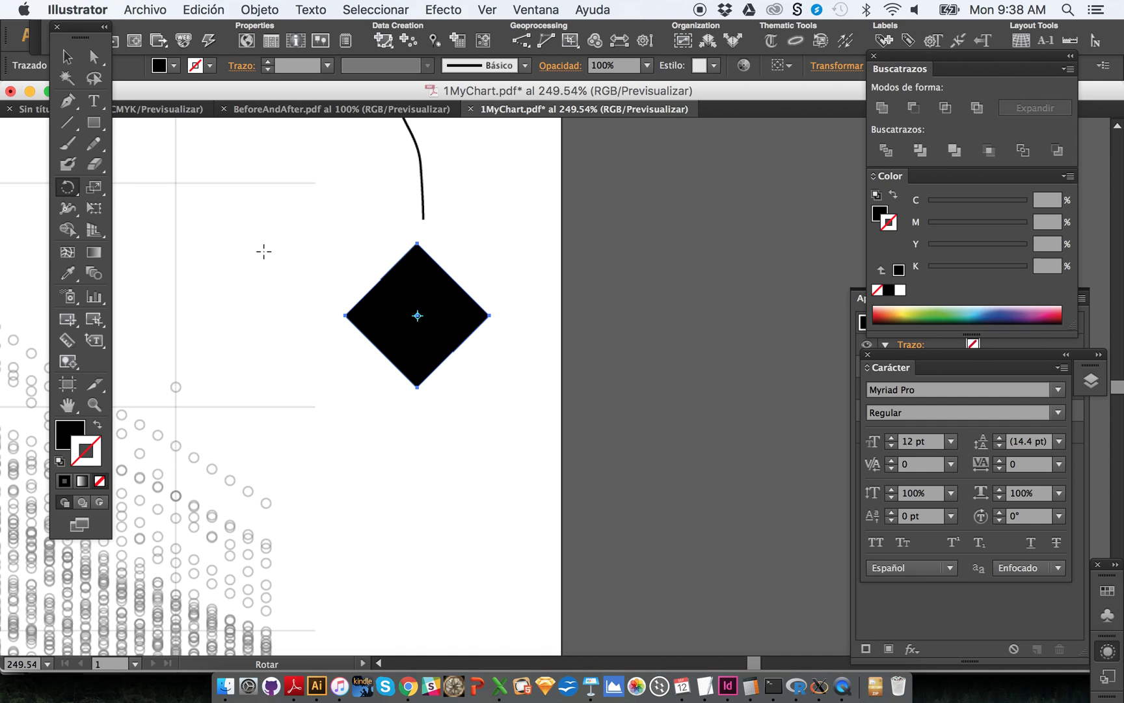
click(94, 56)
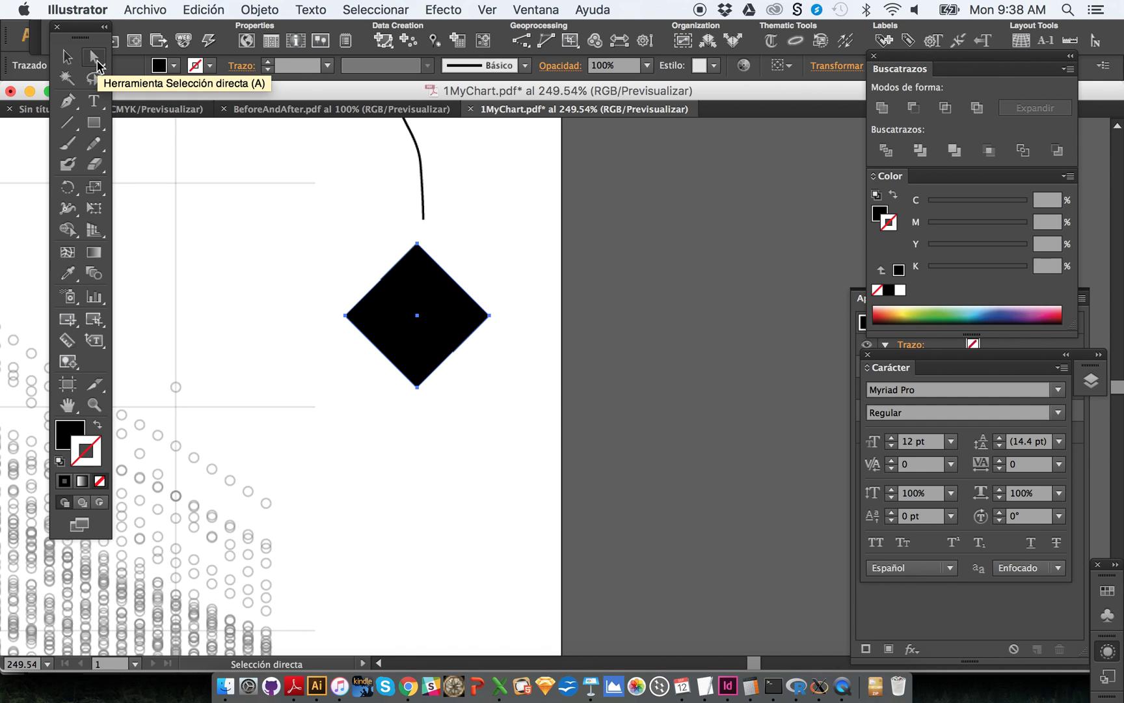
click(364, 243)
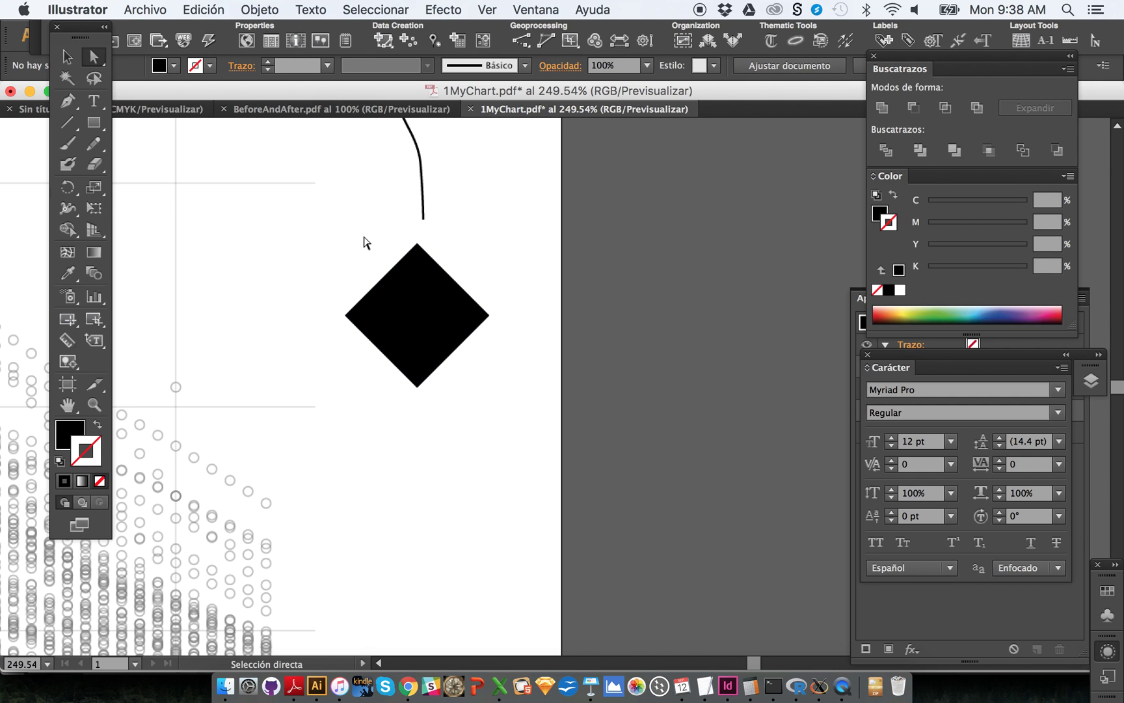
Move the diamond's top anchor point straight down past its side corners to form the notched back of an arrowhead
drag(319, 205, 642, 488)
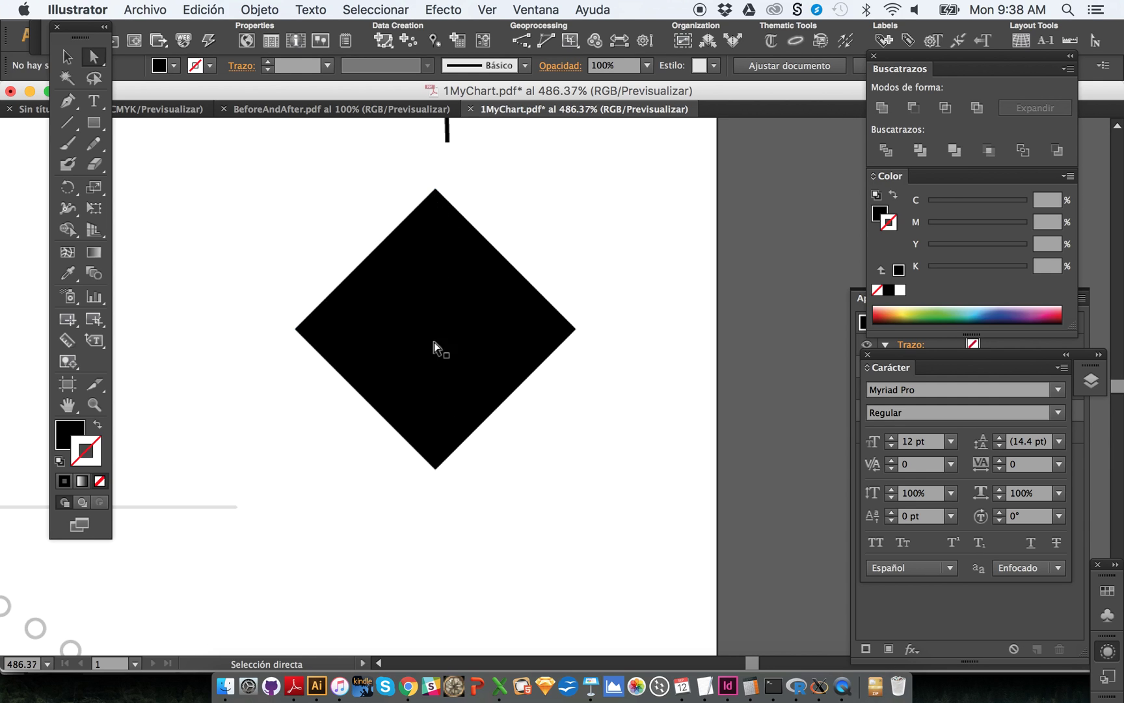
click(441, 191)
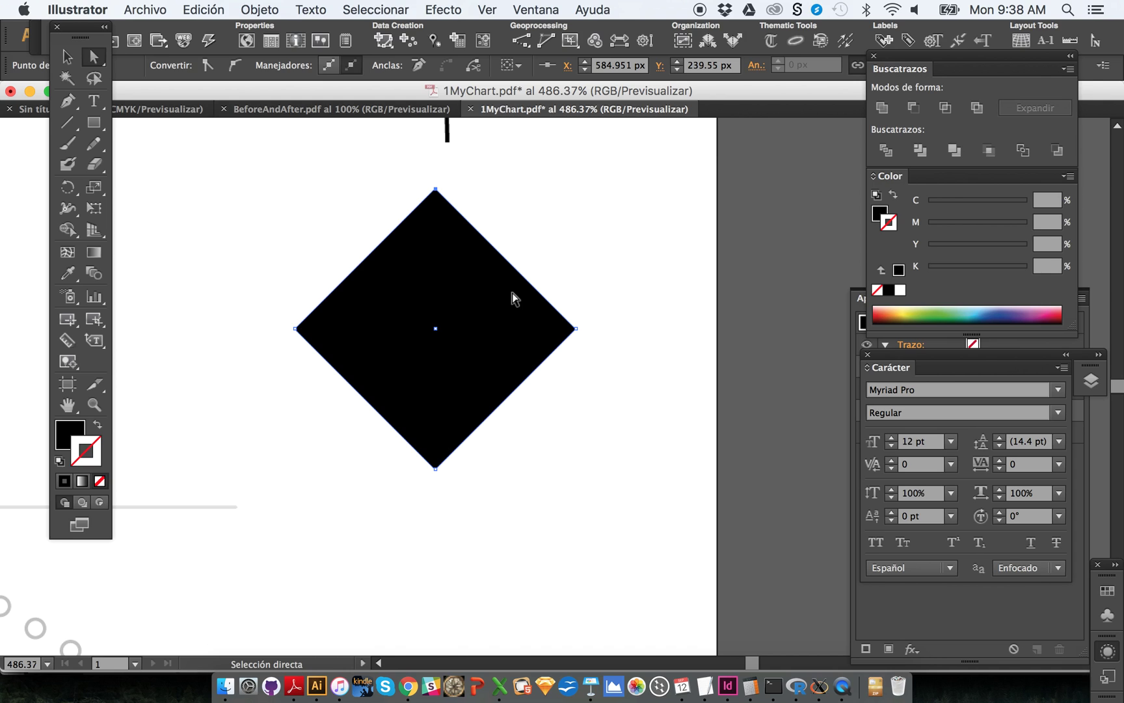
key(Down)
key(Down)
key(Down)
key(Down)
key(Down)
key(Down)
key(Down)
key(Down)
key(Down)
key(Down)
key(Down)
key(Down)
key(Down)
key(Down)
key(Down)
key(Down)
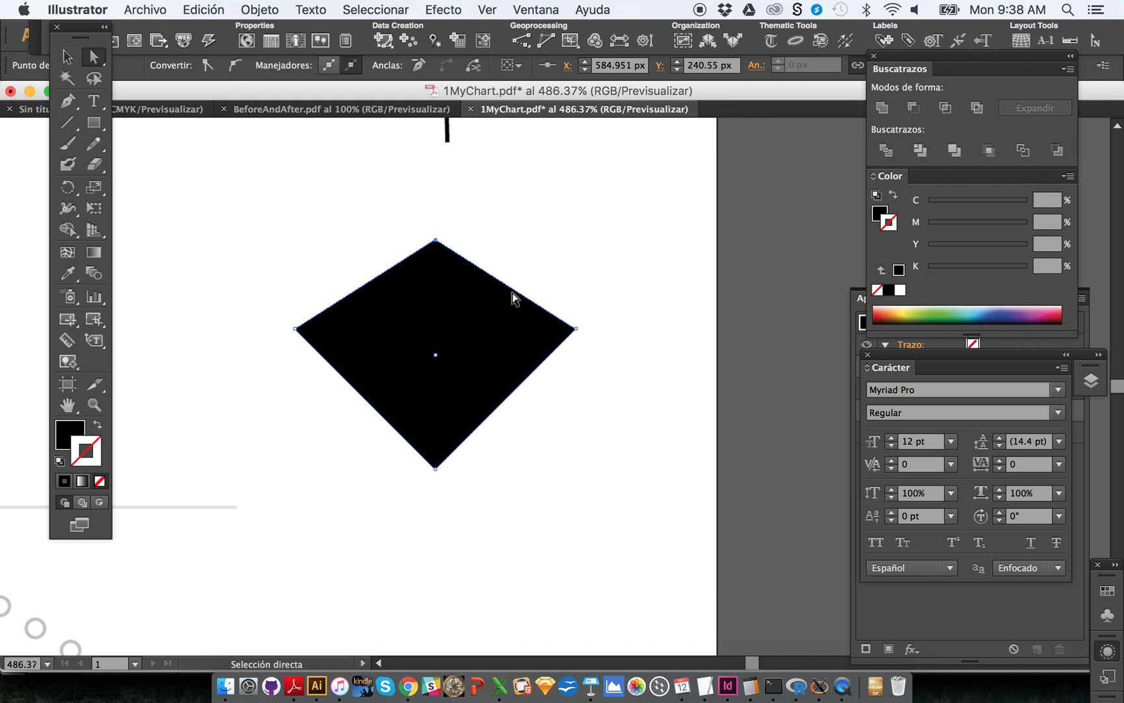
key(Down)
key(Down)
key(Down)
key(Down)
key(Down)
key(Down)
key(Down)
key(Down)
key(Down)
key(Down)
key(Down)
key(Down)
key(Down)
key(Down)
key(Down)
key(Down)
key(Down)
key(Down)
key(Down)
key(Down)
key(Down)
key(Down)
key(Down)
key(Down)
key(Down)
key(Down)
key(Down)
key(Down)
key(Down)
key(Down)
key(Down)
key(Down)
key(Down)
key(Down)
key(Down)
key(Down)
click(514, 298)
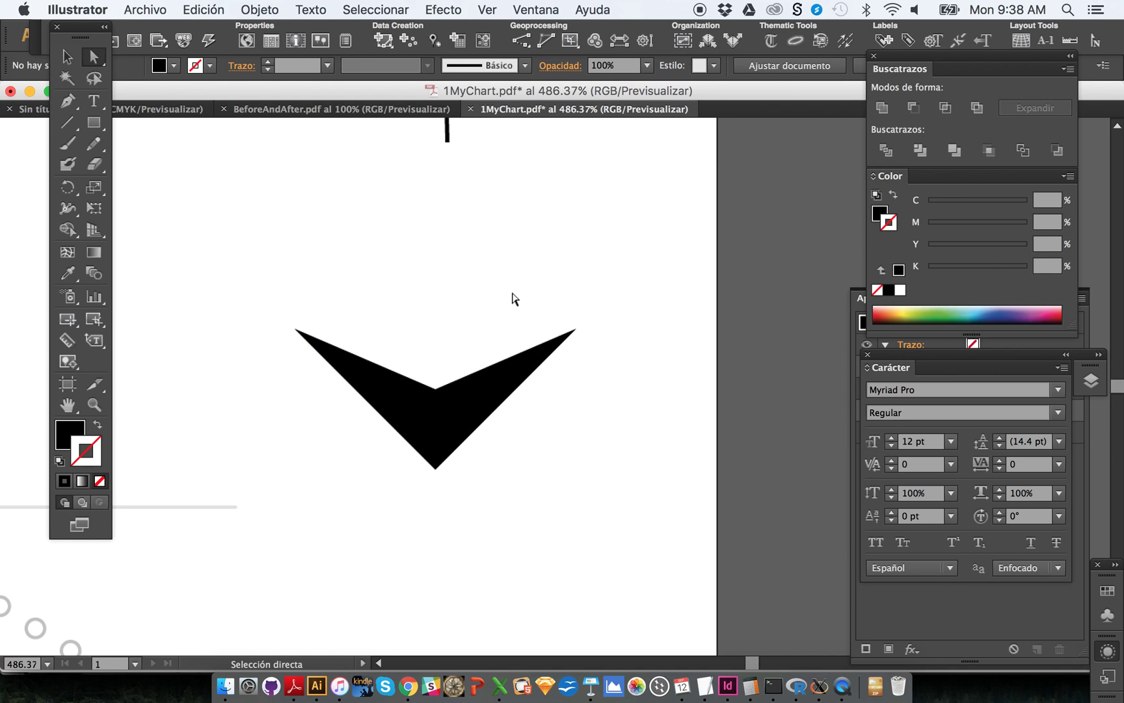
Move the arrowhead's bottom anchor point straight down to make a long, sharp tip
scroll(451, 388, down, 3)
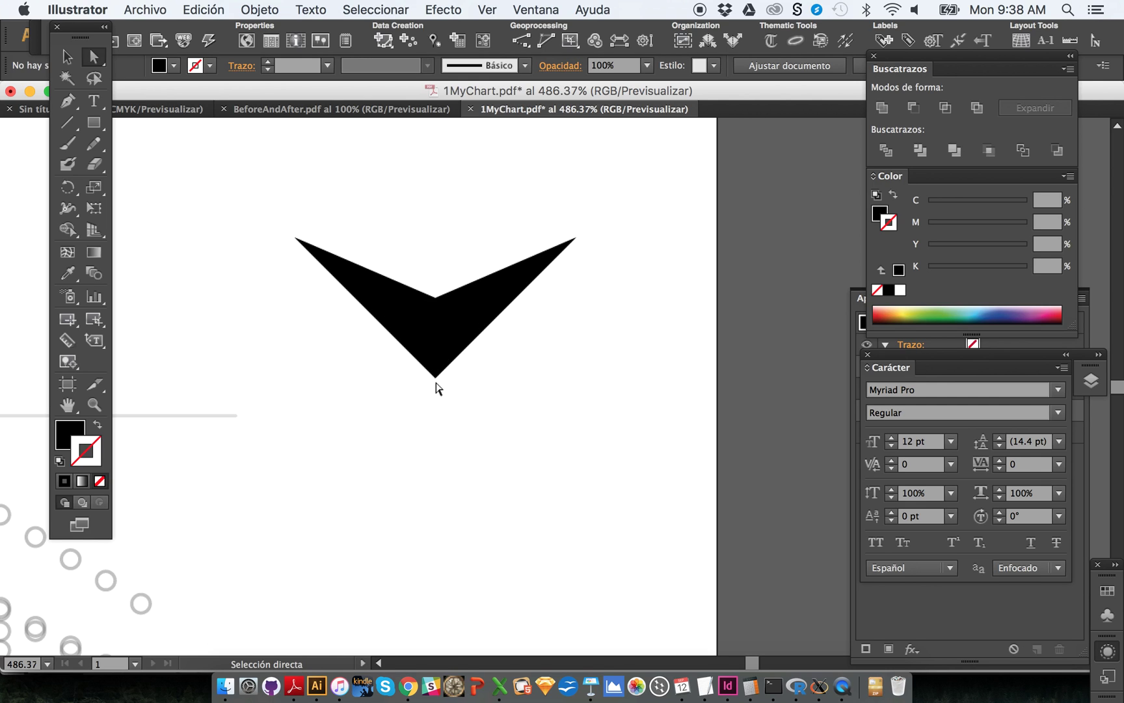
drag(436, 381, 437, 386)
key(Down)
key(Down)
key(Down)
key(Down)
key(Down)
key(Down)
key(Down)
key(Down)
key(Down)
key(Down)
key(Down)
key(Down)
key(Down)
key(Down)
key(Down)
key(Down)
key(Down)
key(Down)
key(Down)
key(Down)
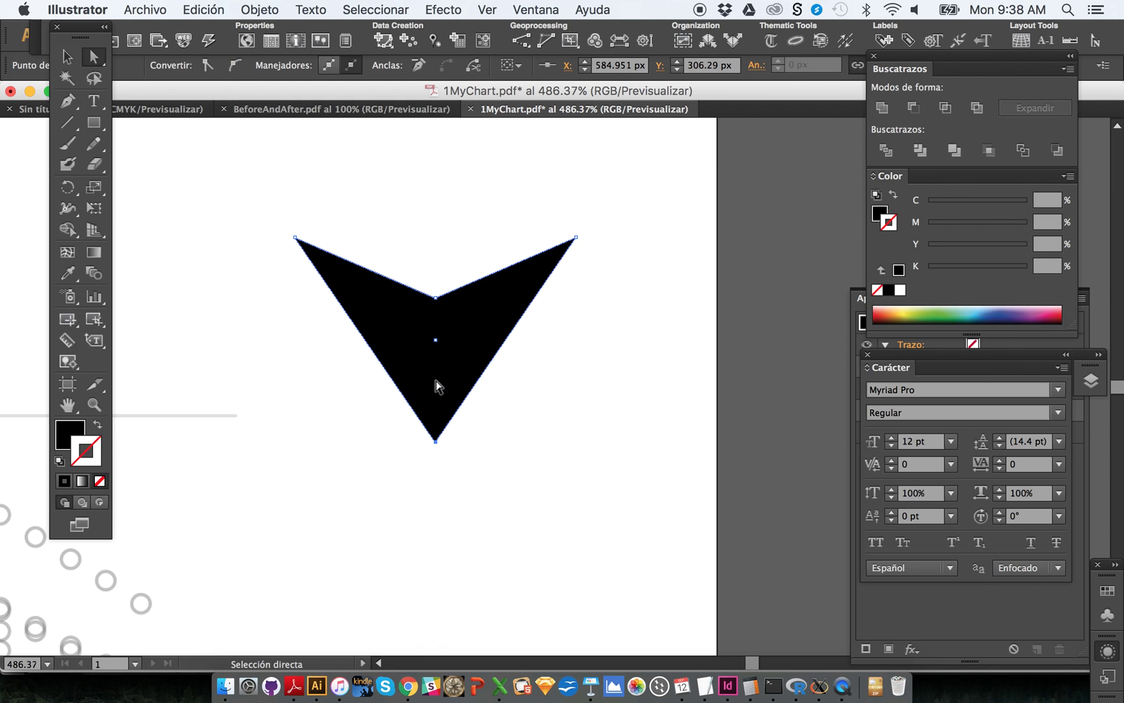
key(Down)
key(Down)
key(Down)
key(Down)
key(Down)
key(Down)
key(Down)
key(Down)
key(Down)
key(Down)
key(Down)
key(Down)
key(Down)
key(Down)
key(Down)
key(Down)
key(Down)
key(Down)
key(Down)
key(Down)
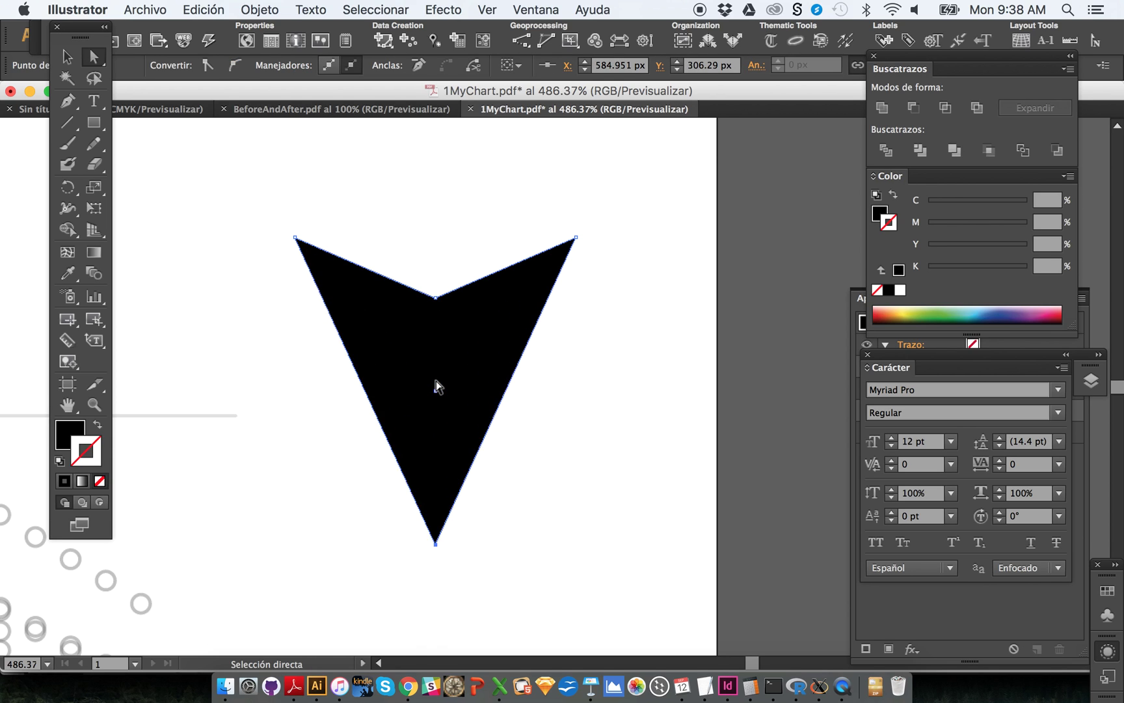
click(658, 524)
Move the arrowhead onto the wavy line's lower end and scale it uniformly to 30%
alt+super+click(532, 351)
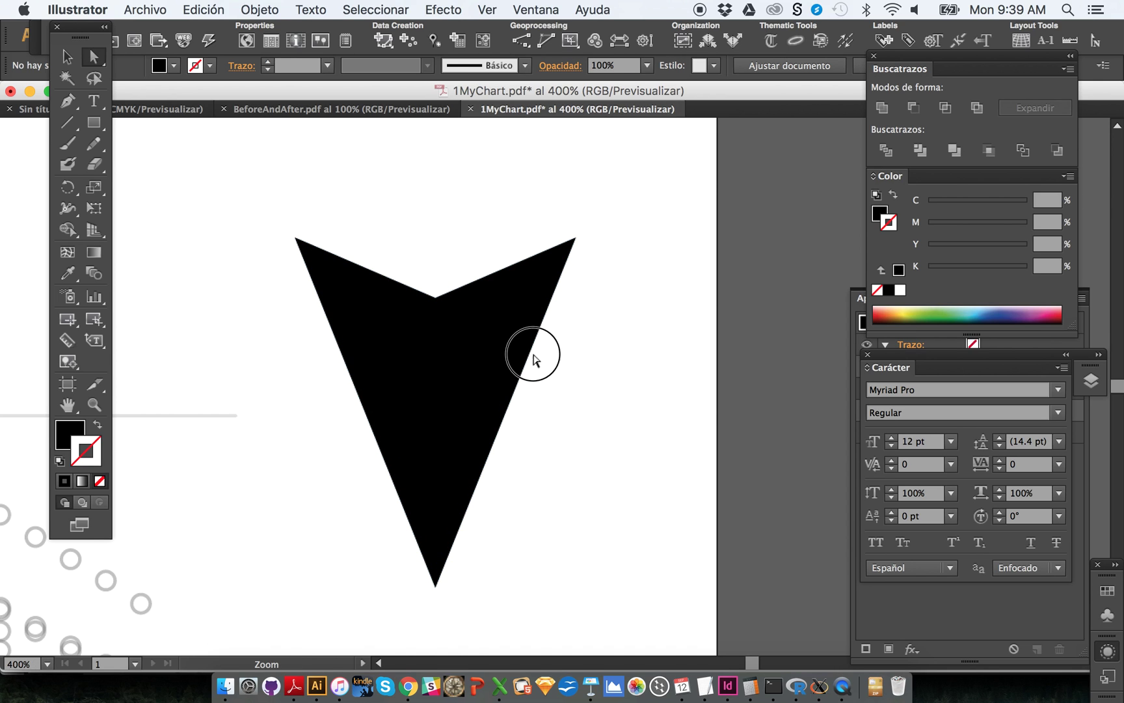
alt+super+click(532, 360)
alt+super+click(540, 390)
drag(545, 426, 552, 317)
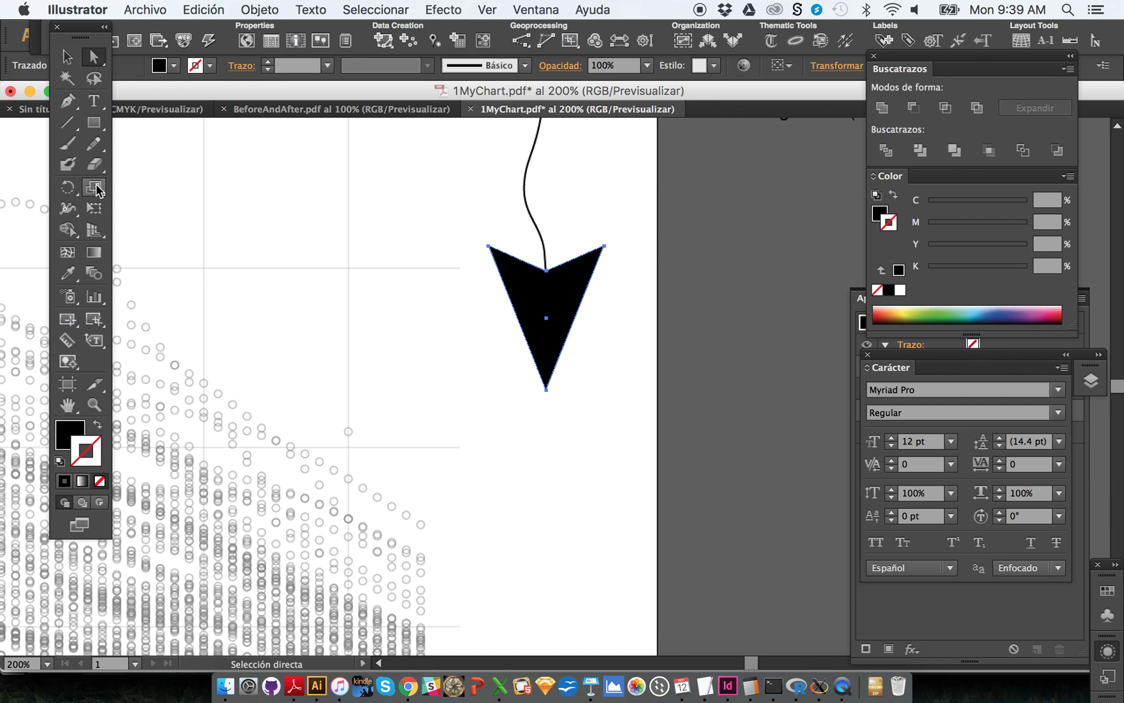
double_click(95, 188)
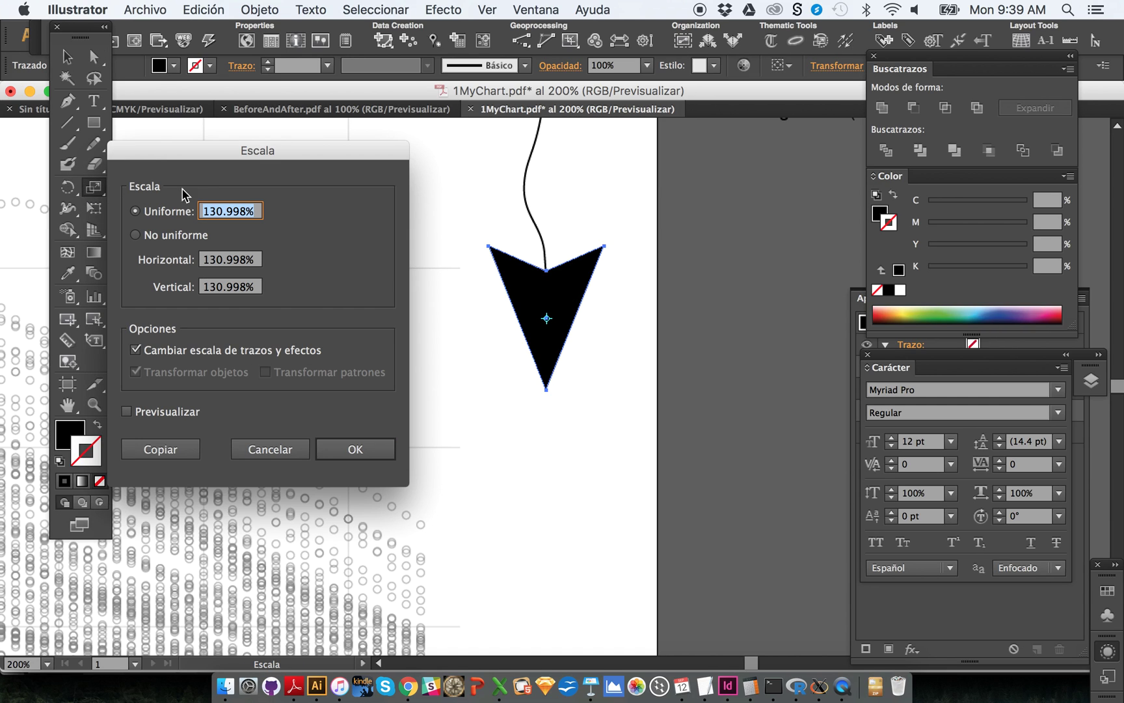
text(30)
key(Return)
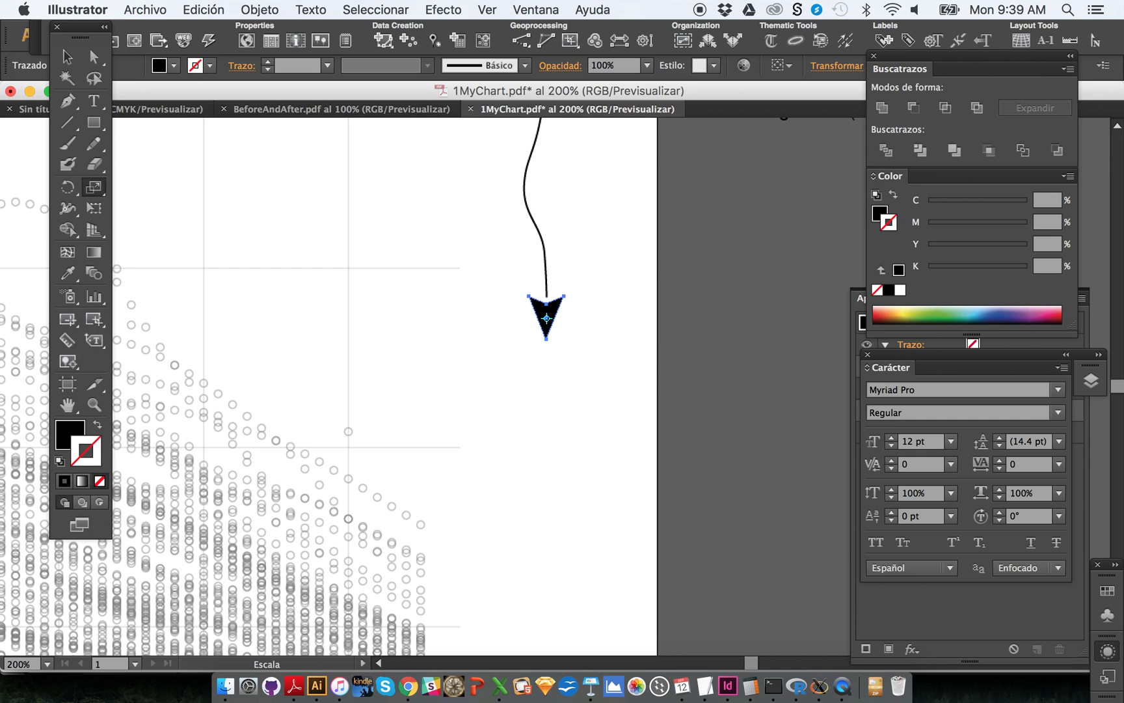
Nudge the small arrowhead up until its notch meets the end of the wavy line
click(94, 56)
key(Up)
key(Up)
key(Up)
key(Up)
key(Up)
key(Up)
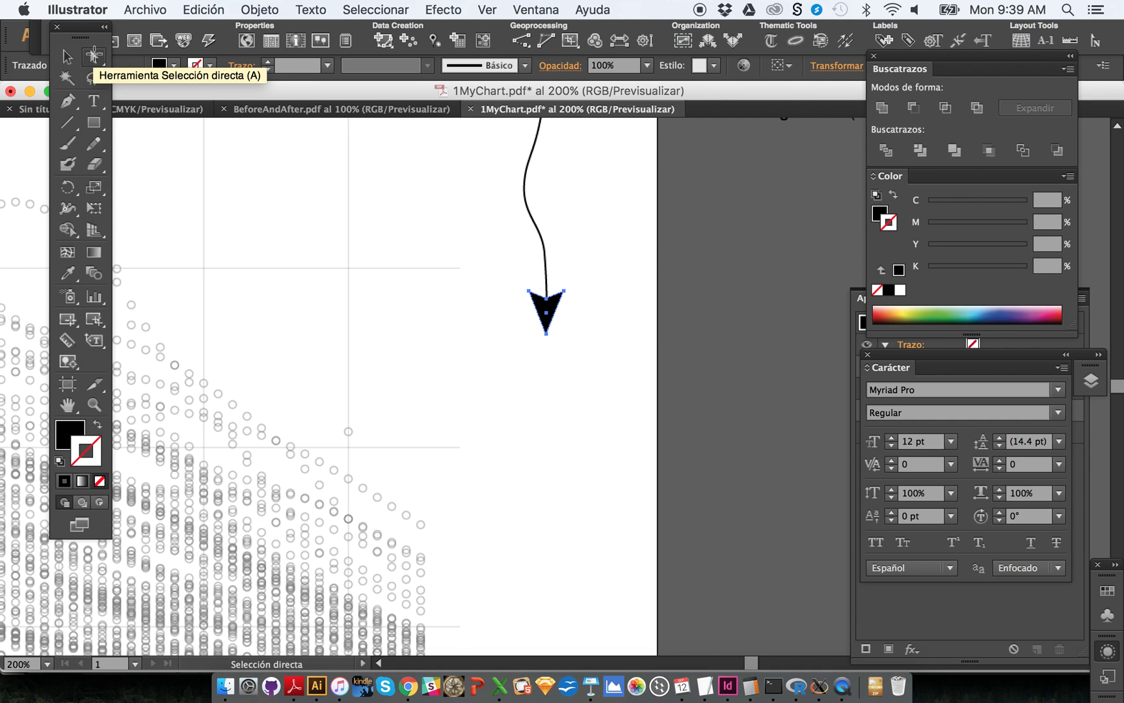
click(555, 372)
Duplicate the wavy line and place the copy beside the original arrow
drag(582, 296, 527, 382)
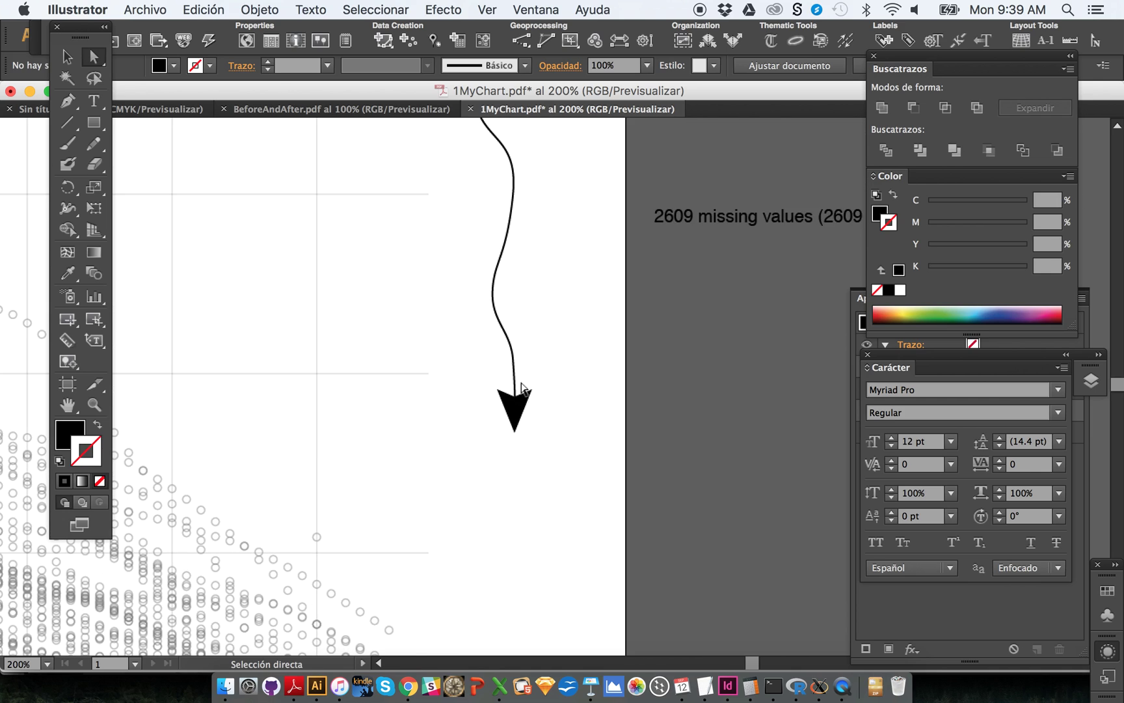
drag(504, 341, 442, 444)
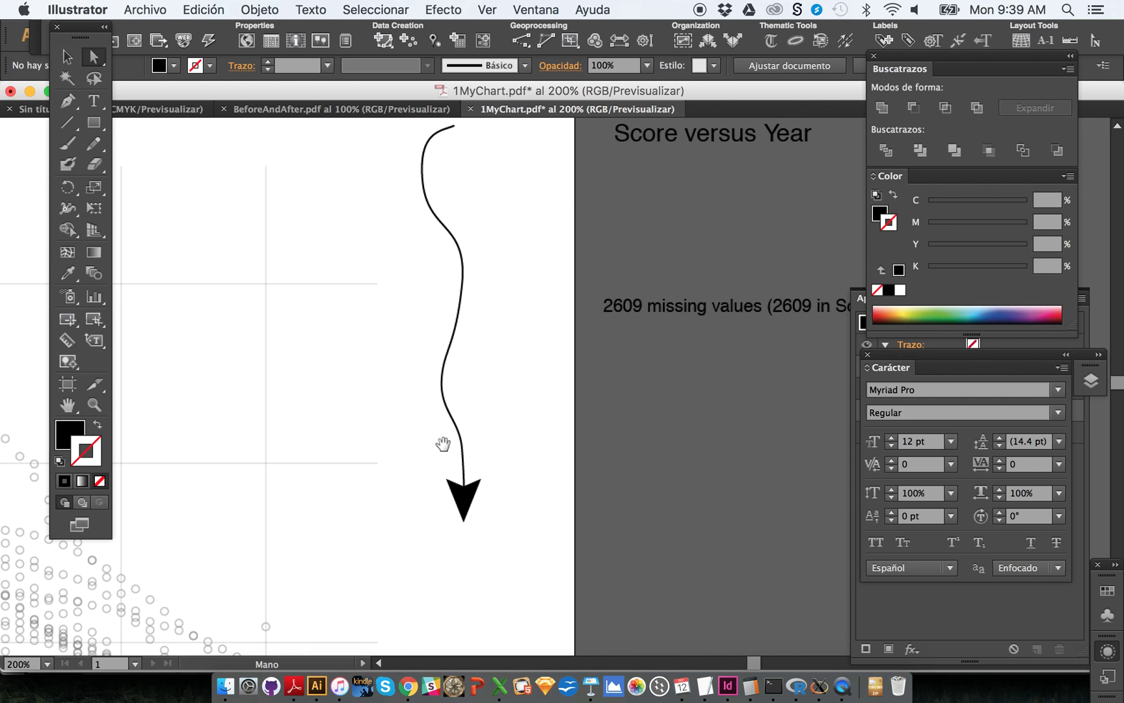
click(464, 464)
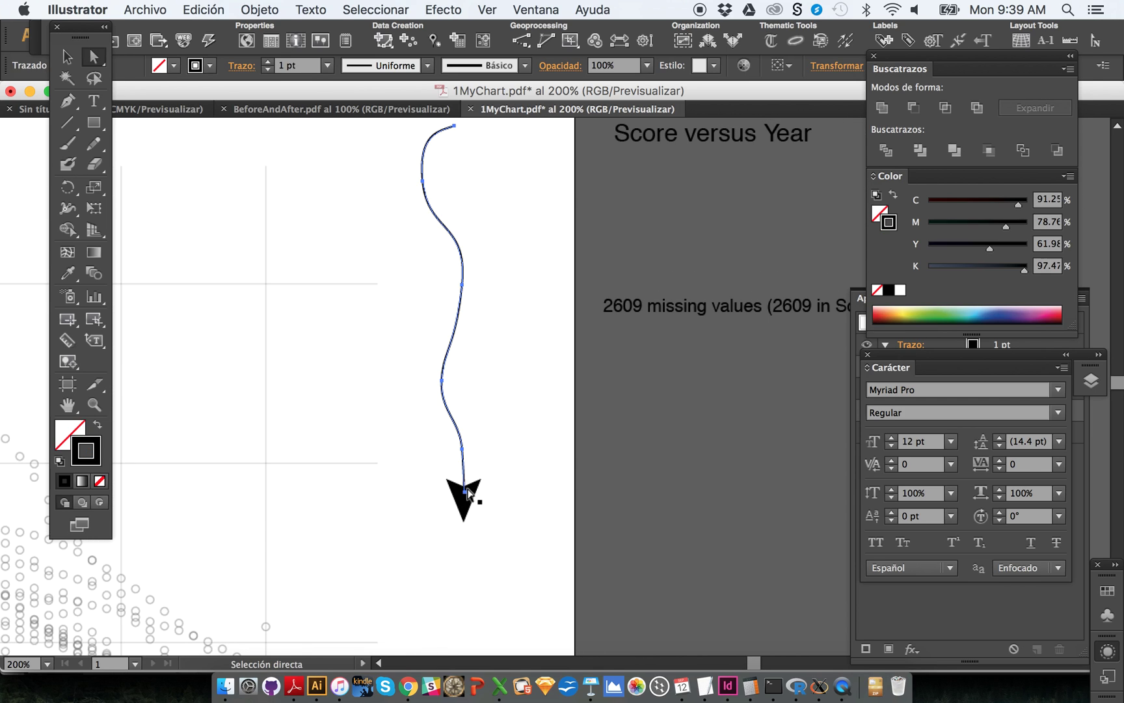
mouse_move(463, 455)
mouse_down()
mouse_move(535, 448)
mouse_move(464, 456)
mouse_up()
scroll(525, 130, up, 10)
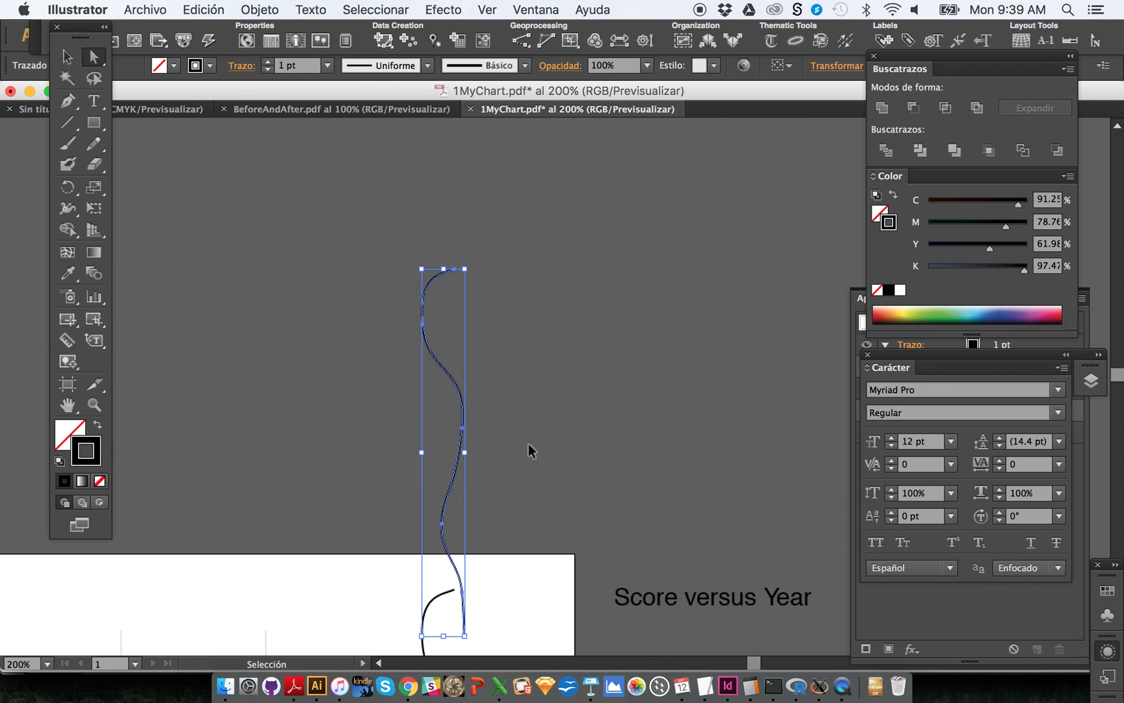
scroll(517, 114, down, 10)
drag(420, 164, 495, 170)
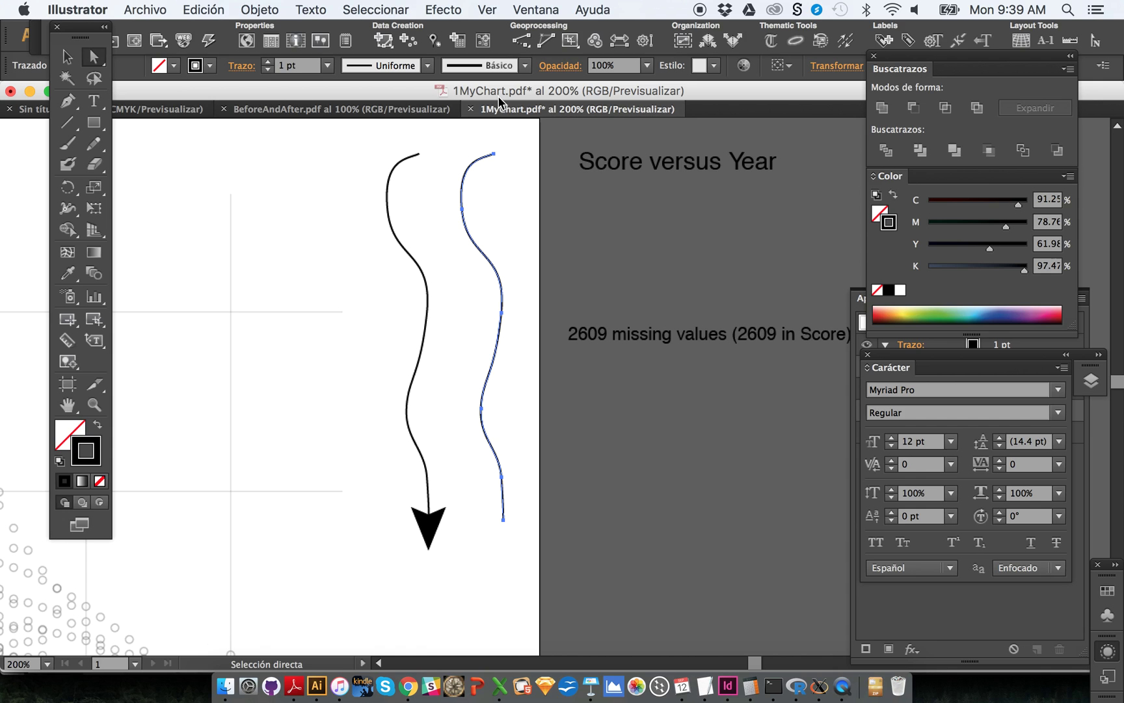
Display the full stroke settings, including the arrowhead options, next to the duplicated wavy line
click(539, 9)
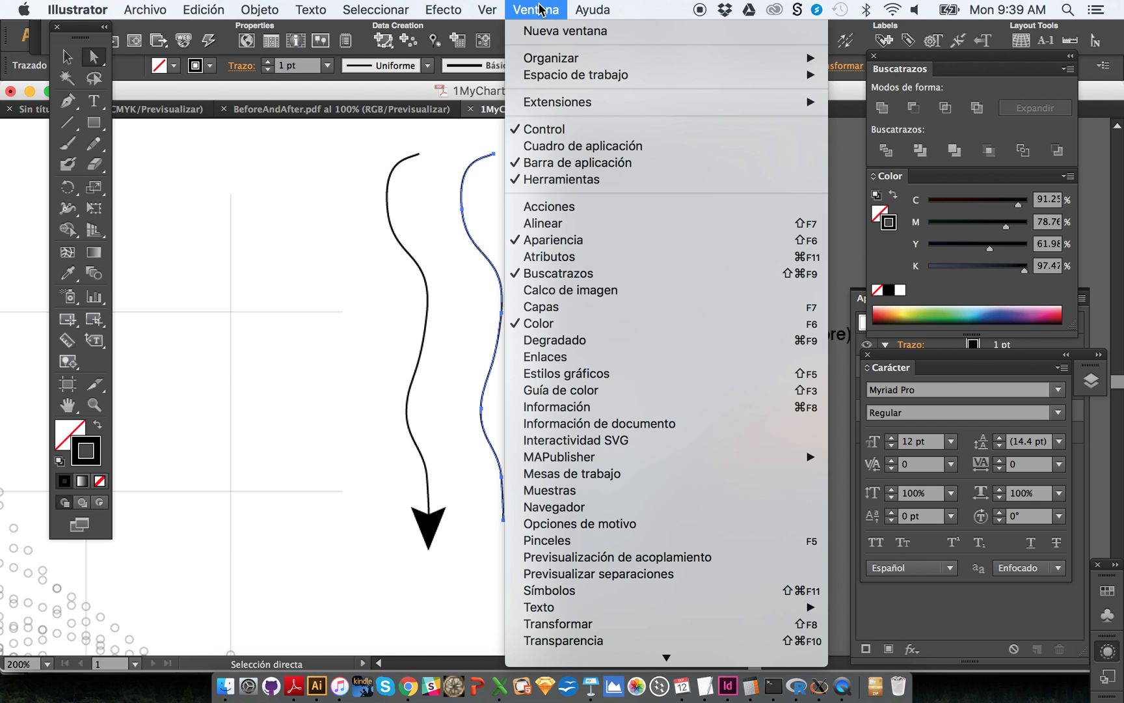
scroll(559, 409, down, 3)
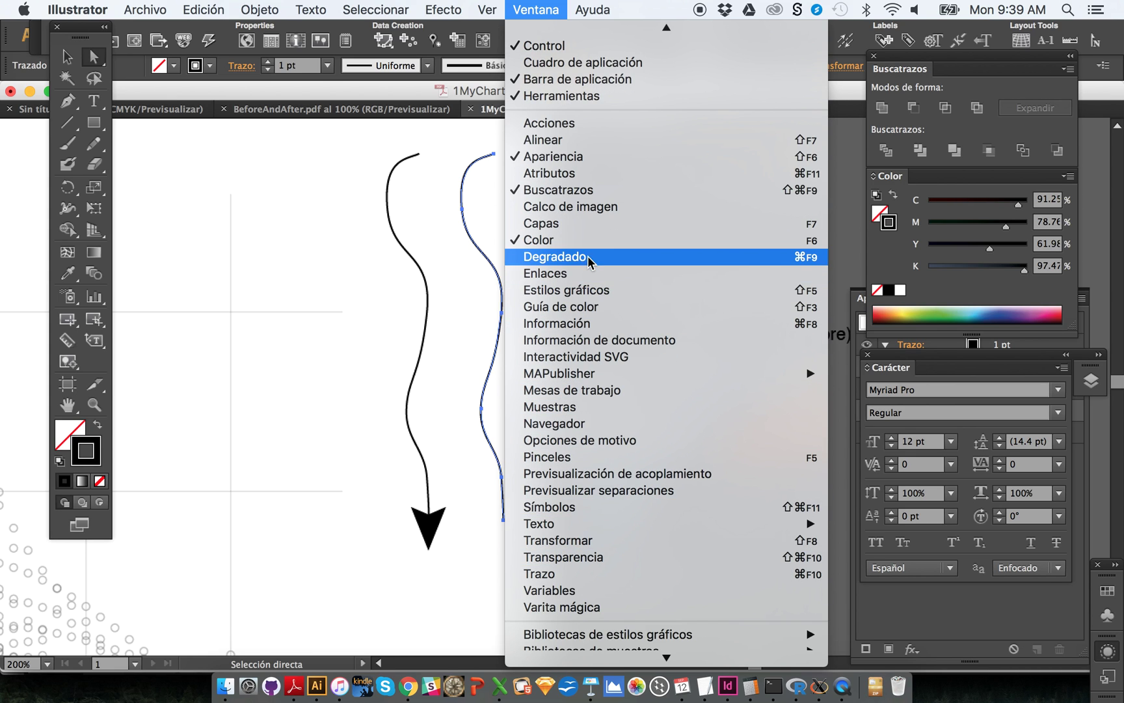
click(580, 575)
drag(576, 363, 761, 83)
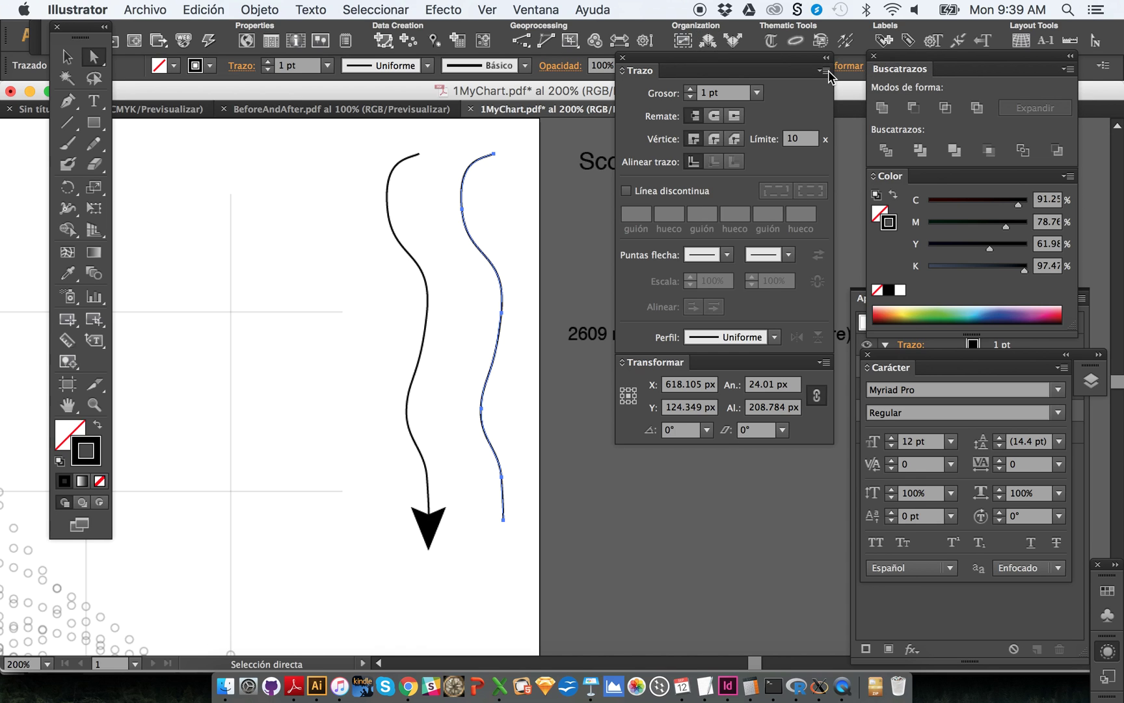
drag(830, 75, 826, 117)
click(821, 113)
click(852, 114)
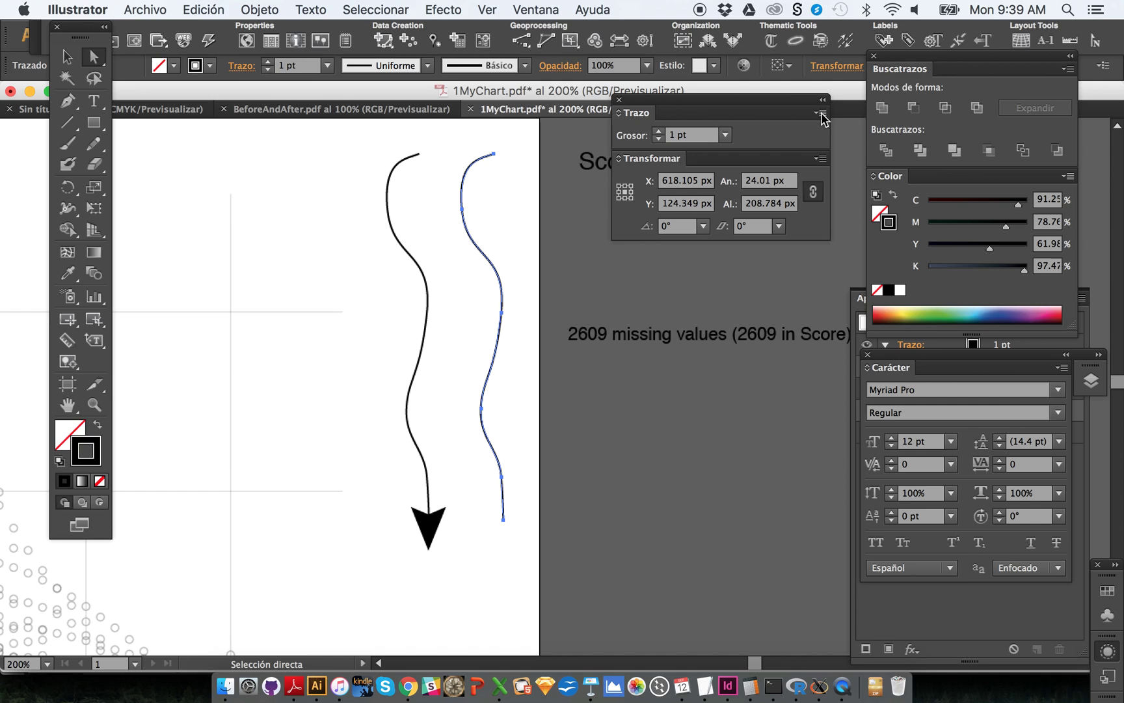
click(821, 115)
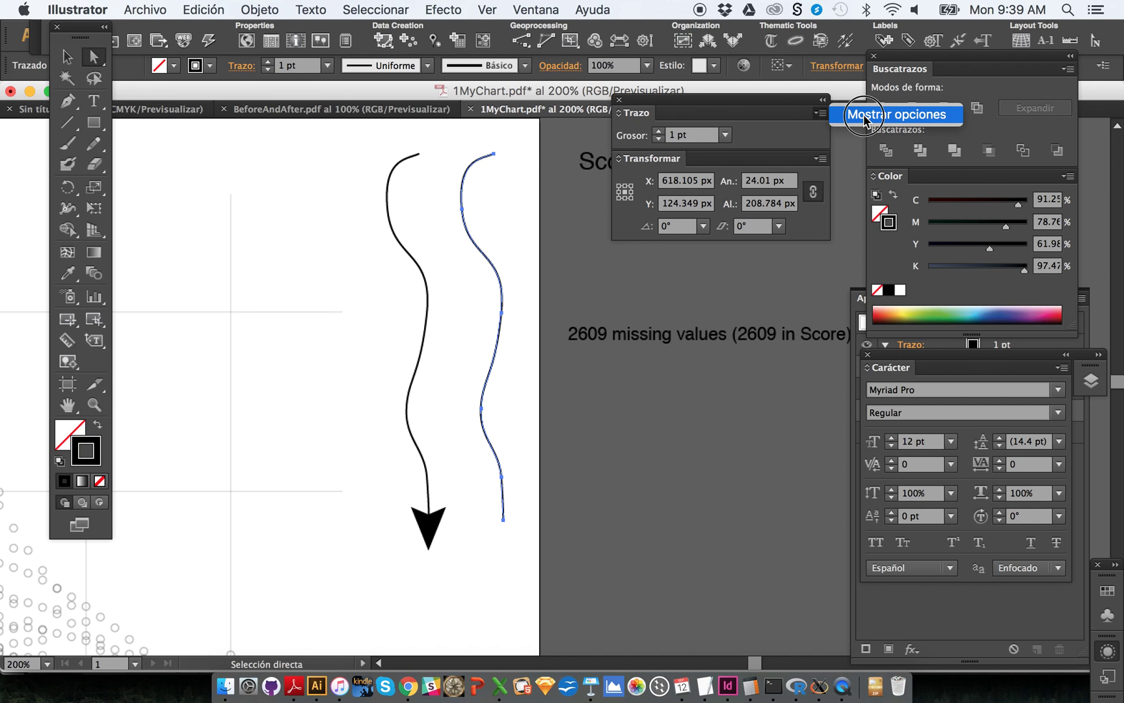
click(866, 121)
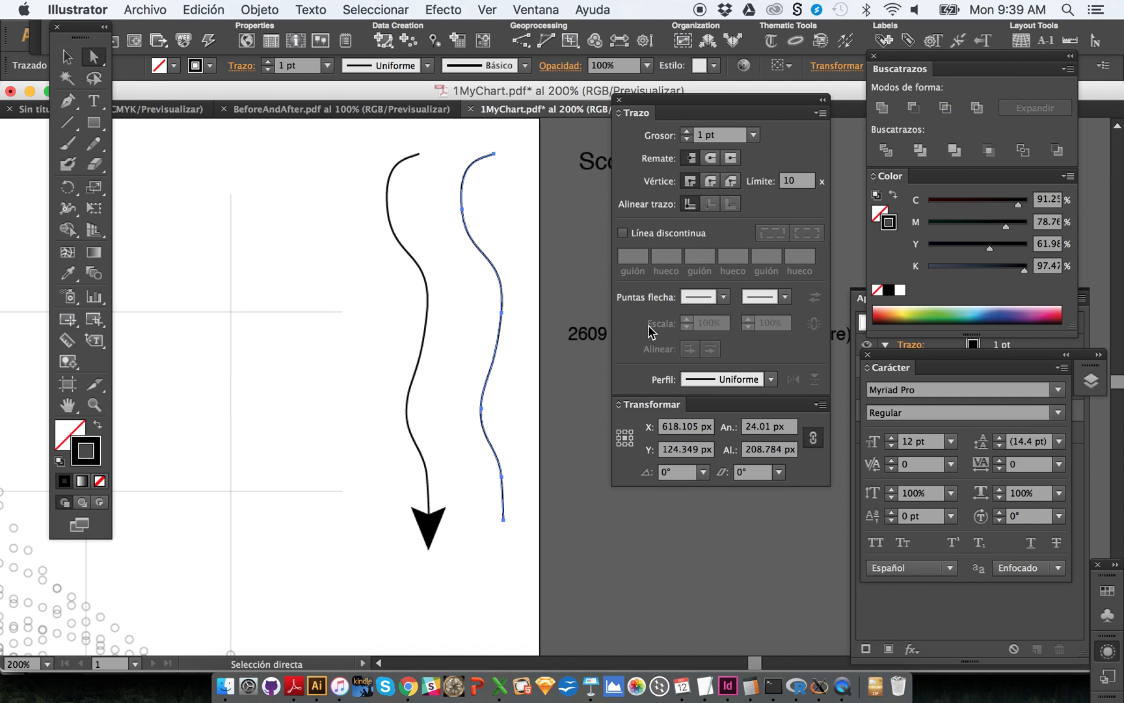
Apply the feathered arrow end Flecha 18 to the upper end of the duplicated wavy line
click(712, 300)
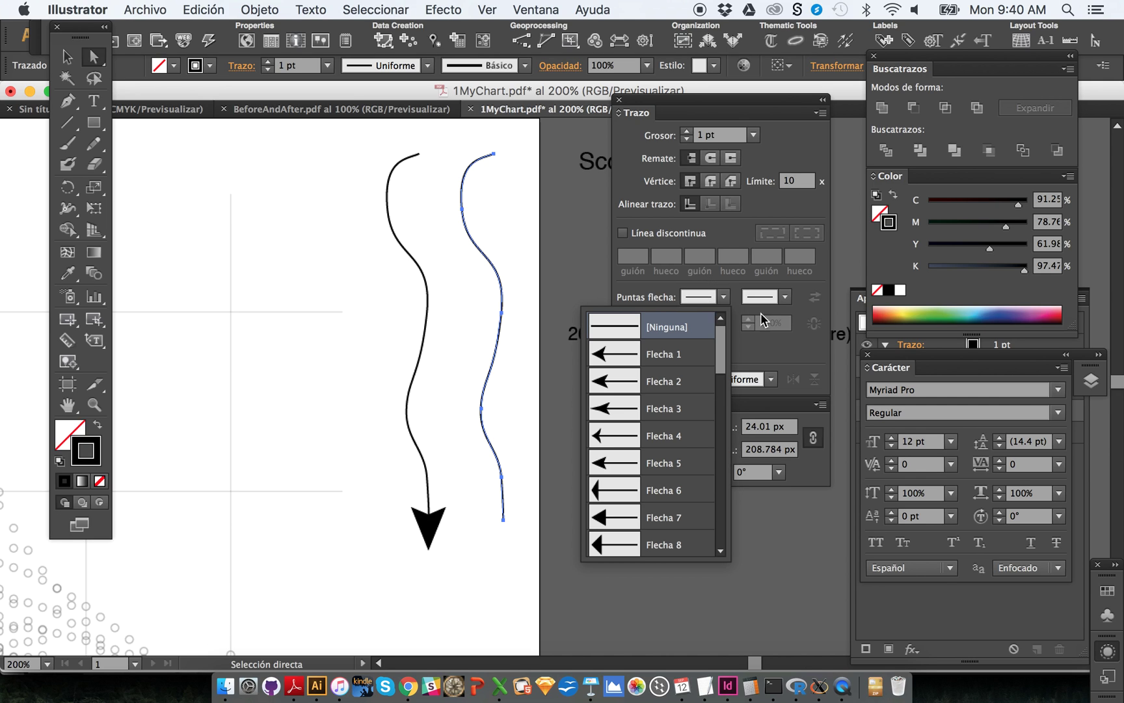
click(788, 298)
click(788, 298)
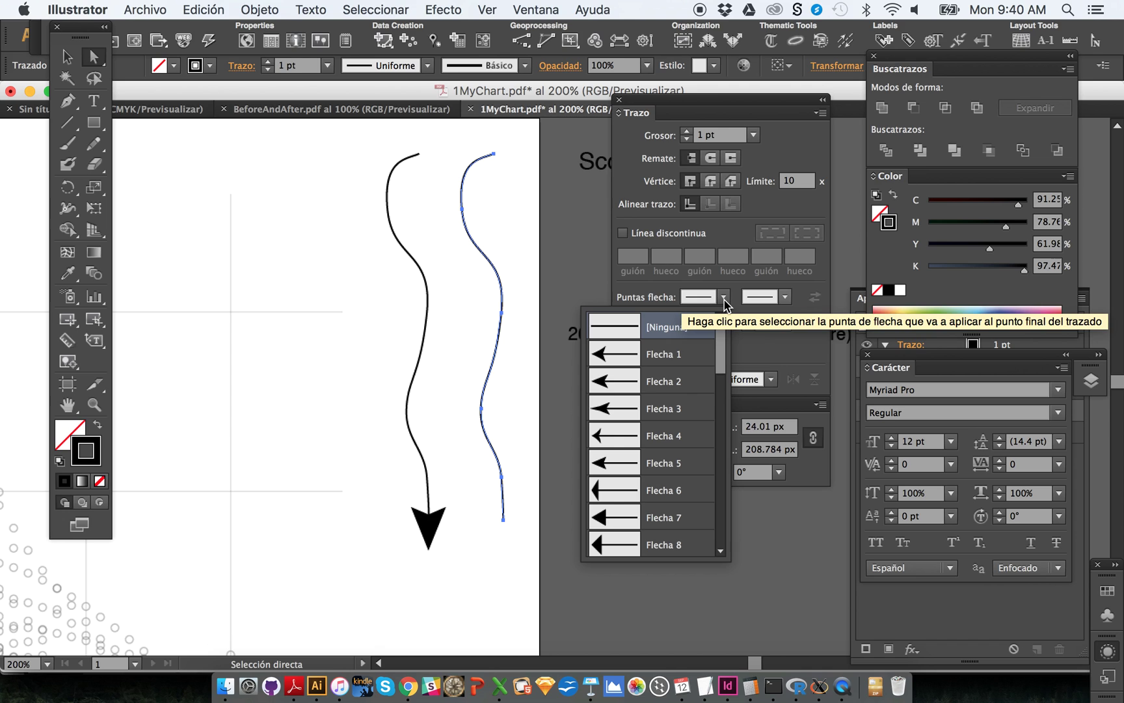
drag(721, 340, 712, 431)
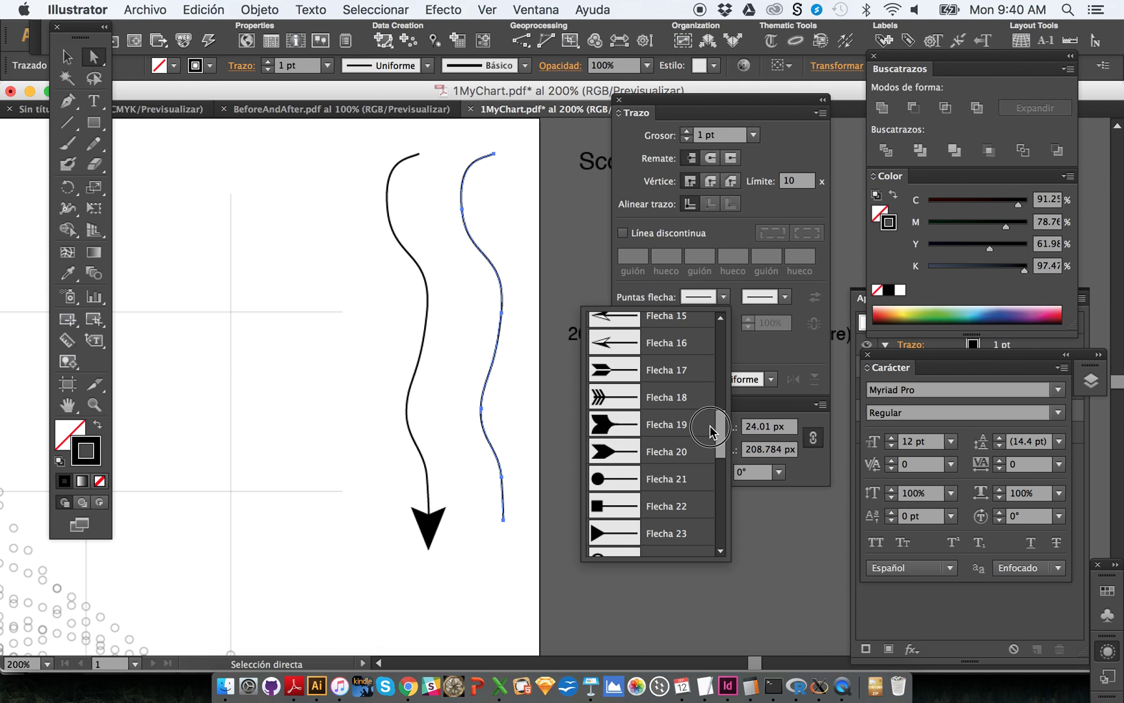
click(624, 397)
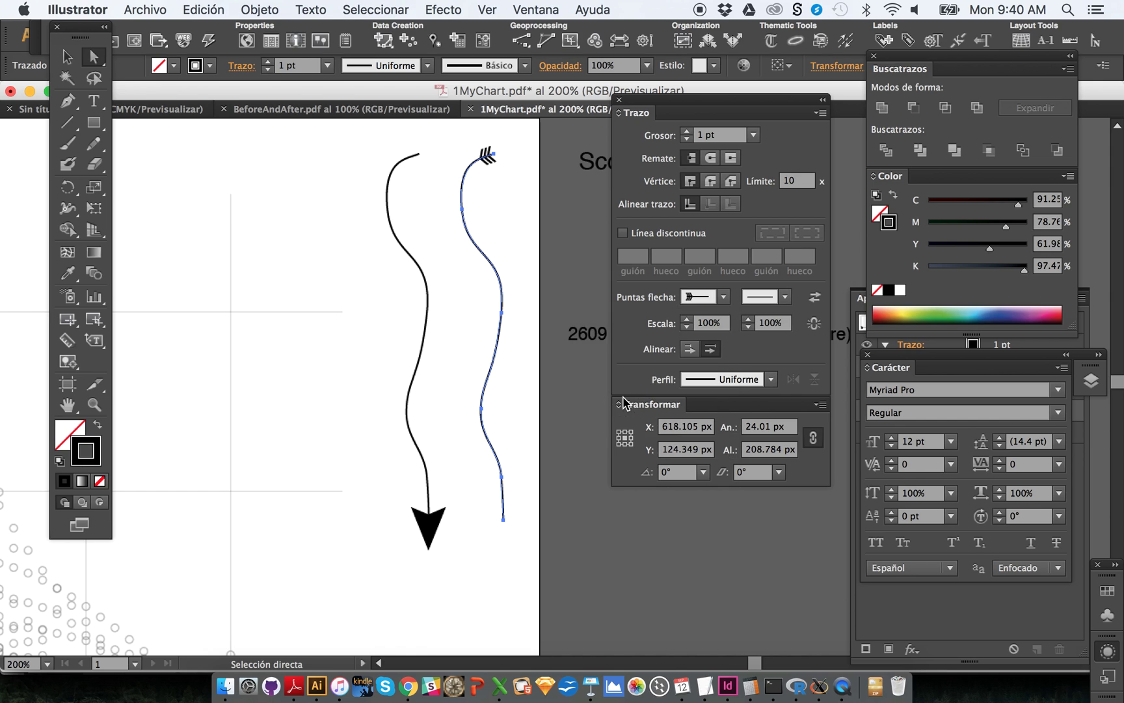
Apply a solid notched arrowhead to the lower end of the duplicated wavy line
click(772, 301)
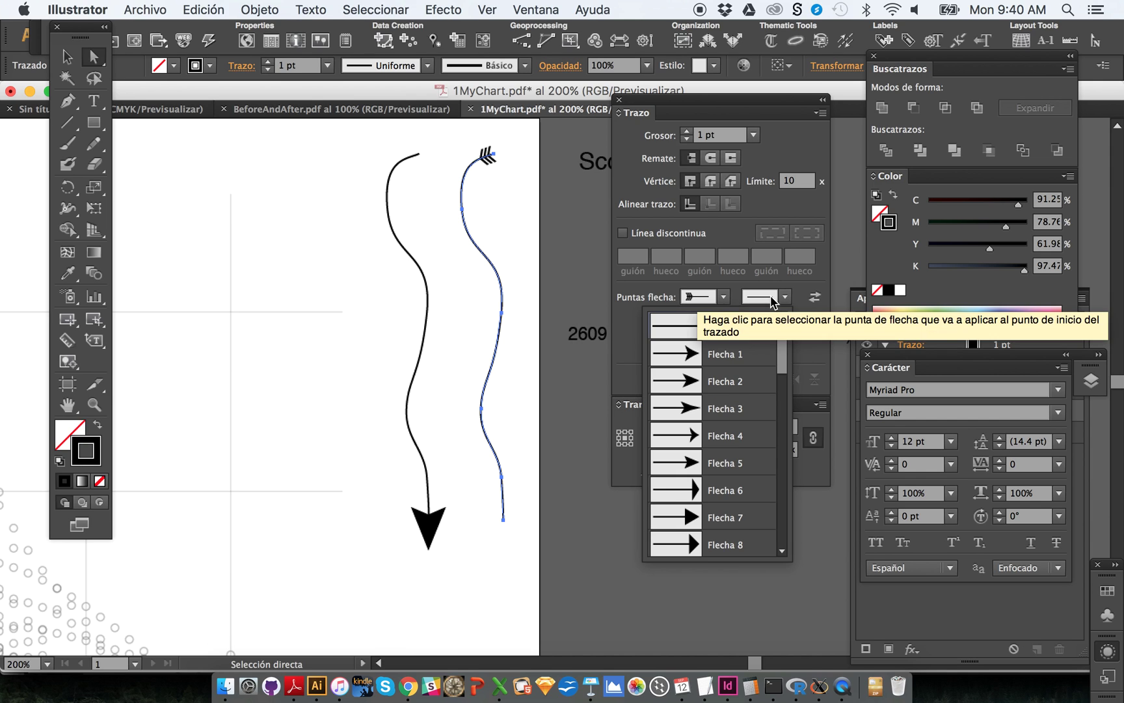
scroll(698, 356, down, 1)
click(698, 356)
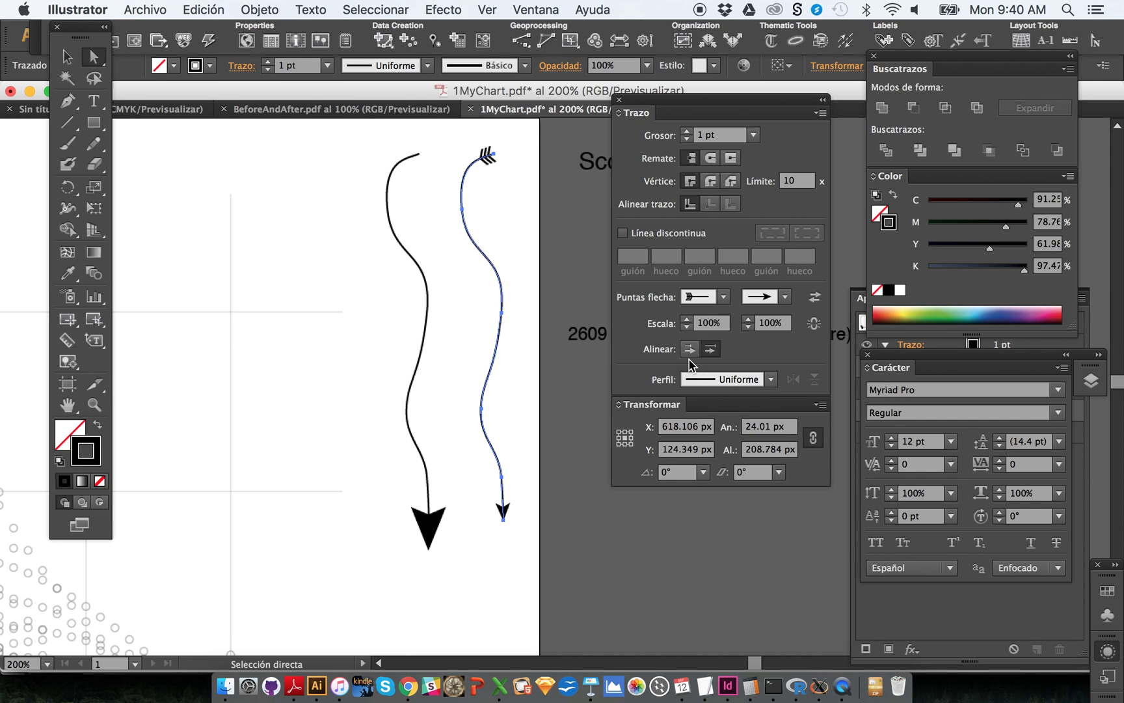
click(530, 457)
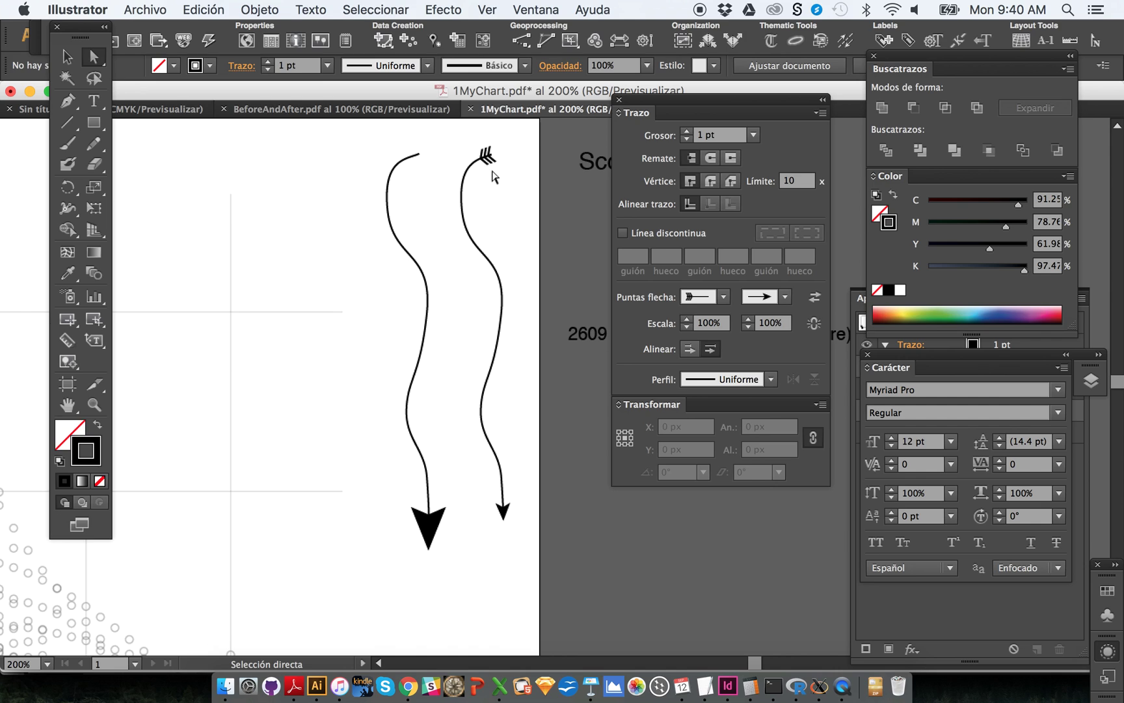
Set the arrow end at the duplicated line's upper end back to [Ninguna]
click(500, 331)
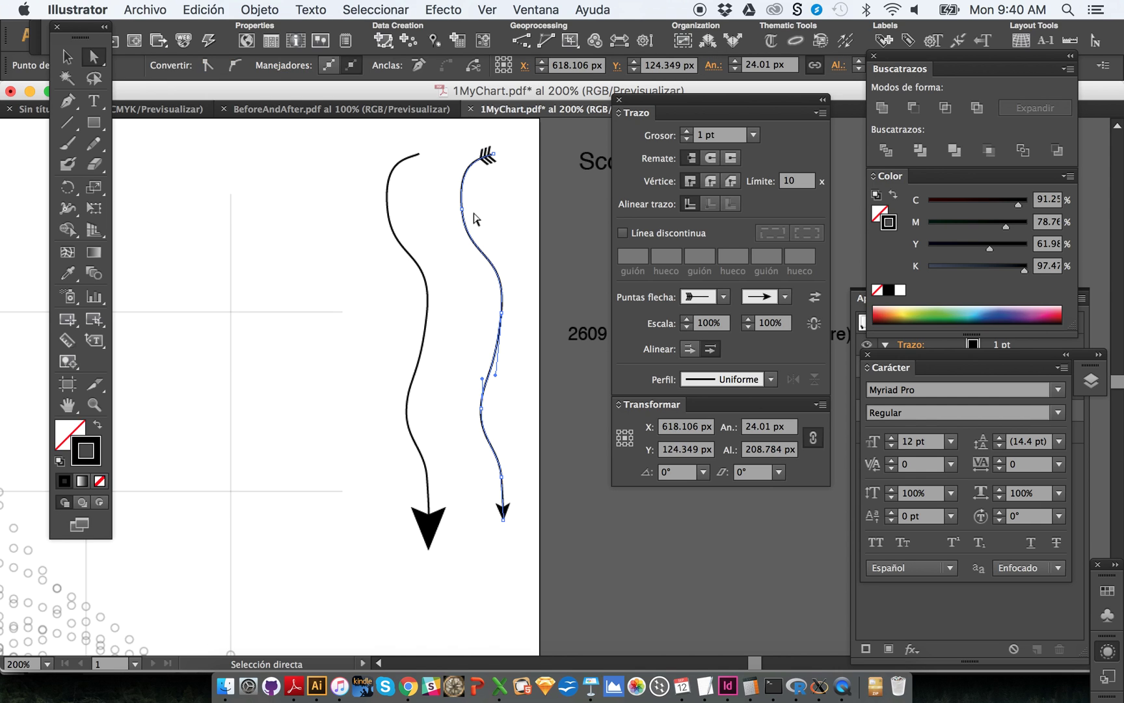
click(723, 296)
drag(725, 382, 717, 314)
click(680, 326)
click(514, 214)
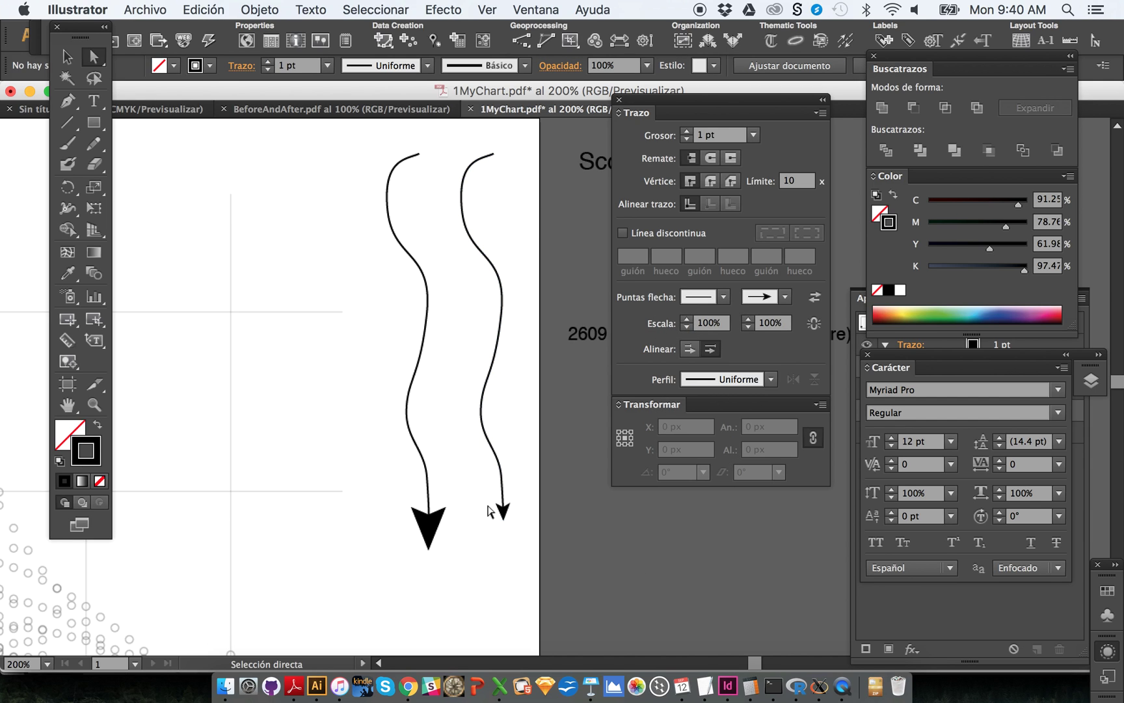
Compare the hand-drawn arrowhead with the stroke arrowhead up close, in both normal and outline display
drag(497, 532, 509, 457)
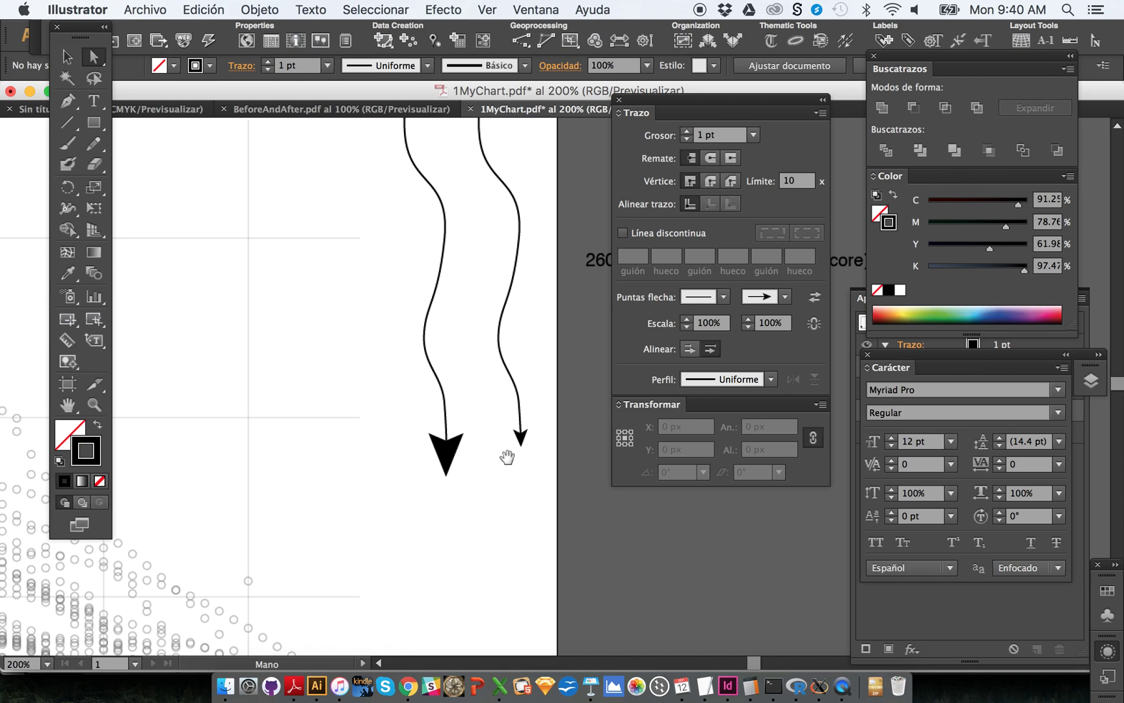
click(390, 388)
drag(390, 389, 690, 547)
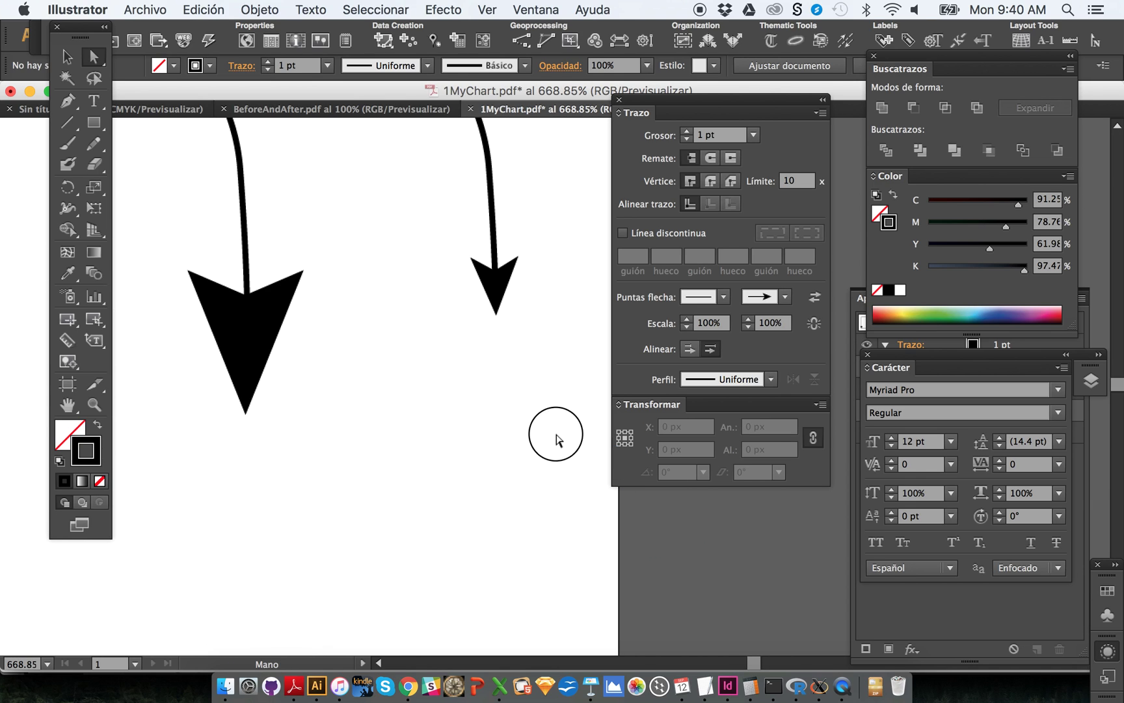
click(511, 341)
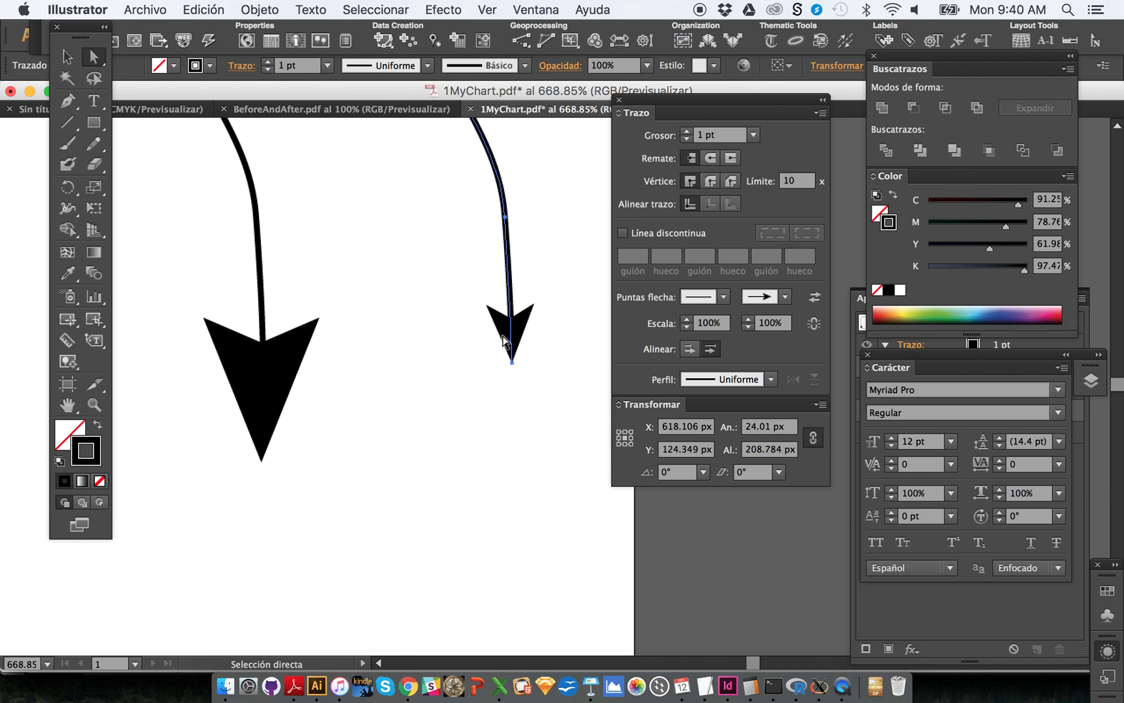
click(505, 345)
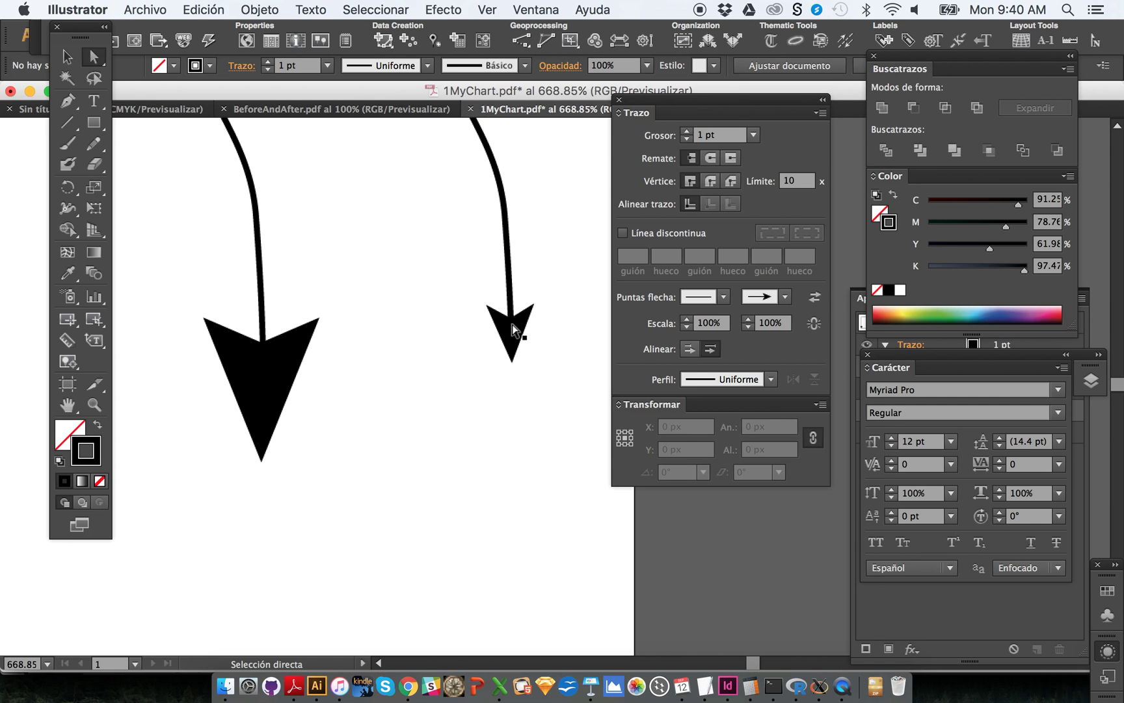
key(super+y)
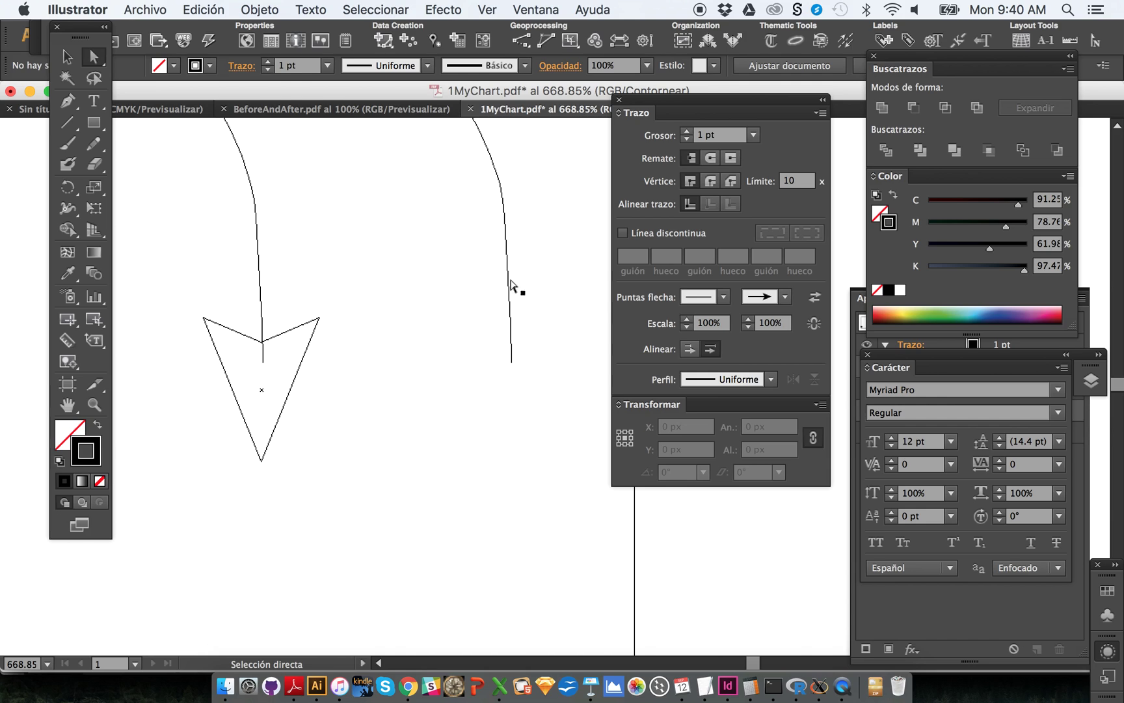
key(super+y)
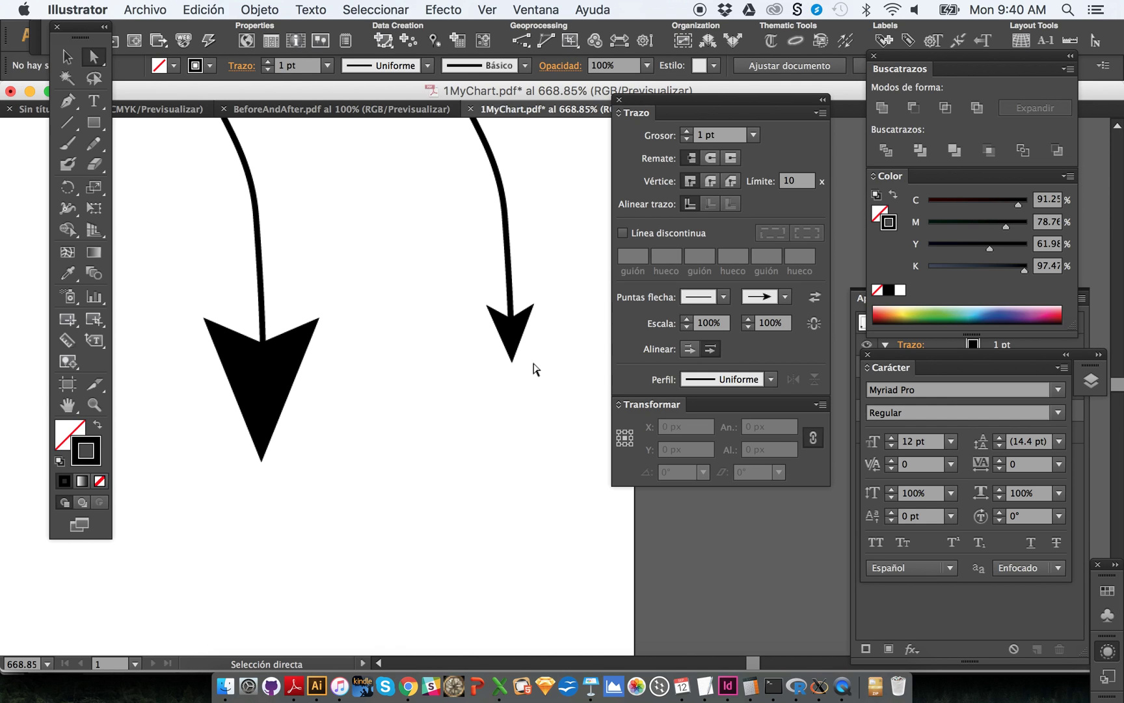
Move the duplicated line's lower end point left to about X 612 px, Y 229 px, so the line curves sideways
click(513, 363)
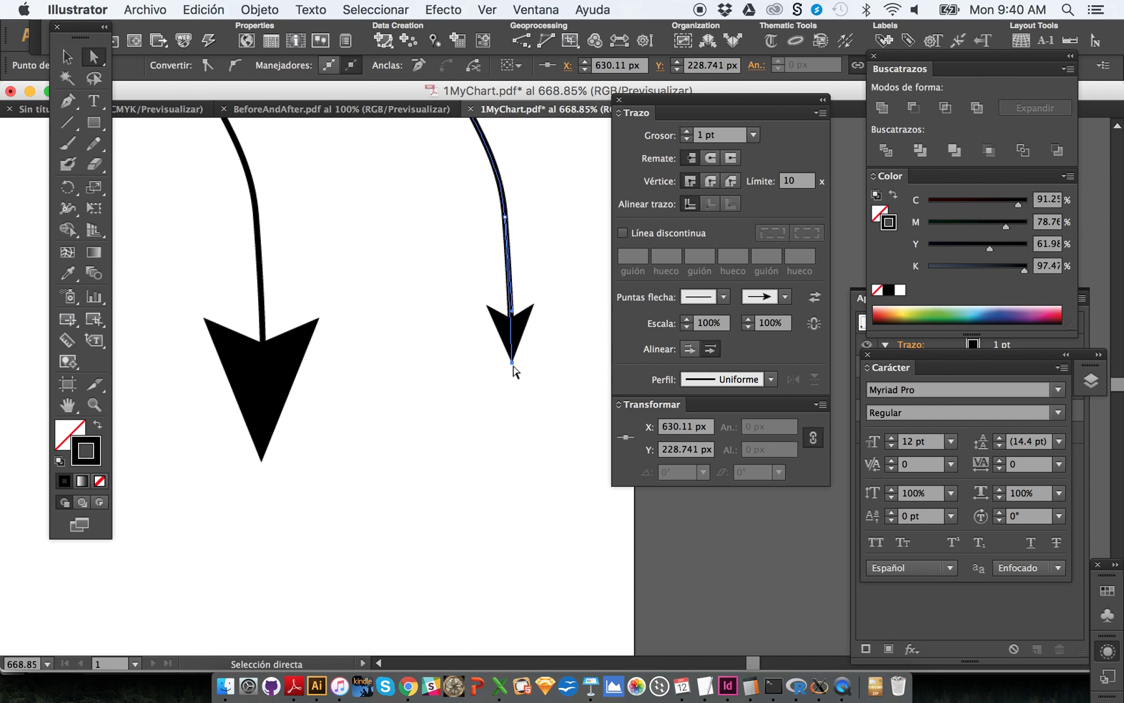
drag(513, 364, 409, 371)
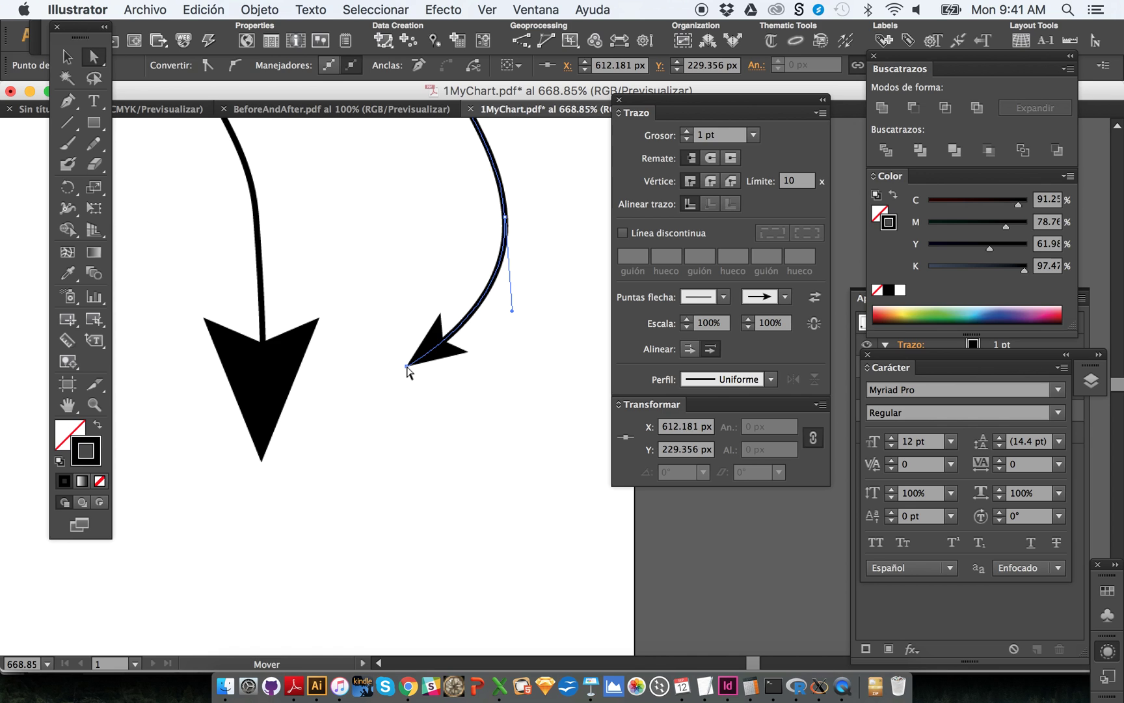
click(469, 434)
key(super+minus)
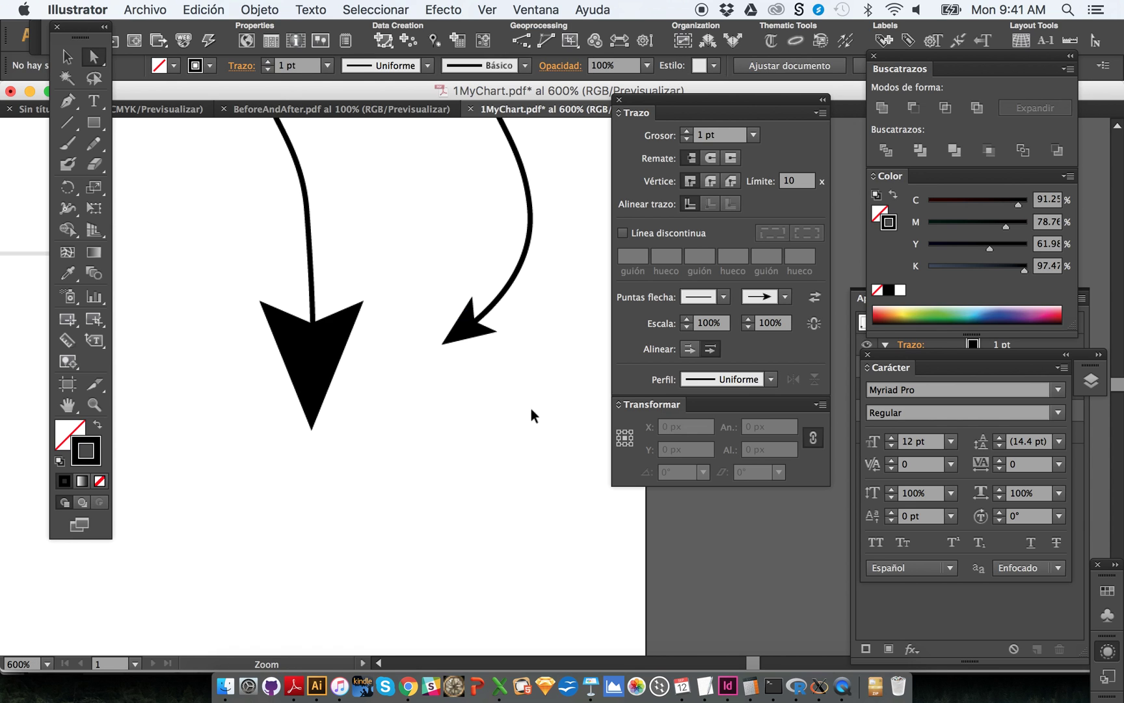
Examine the curved annotation arrow beside the mortality rate label in BeforeAndAfter.pdf and compare it with the chart
click(298, 109)
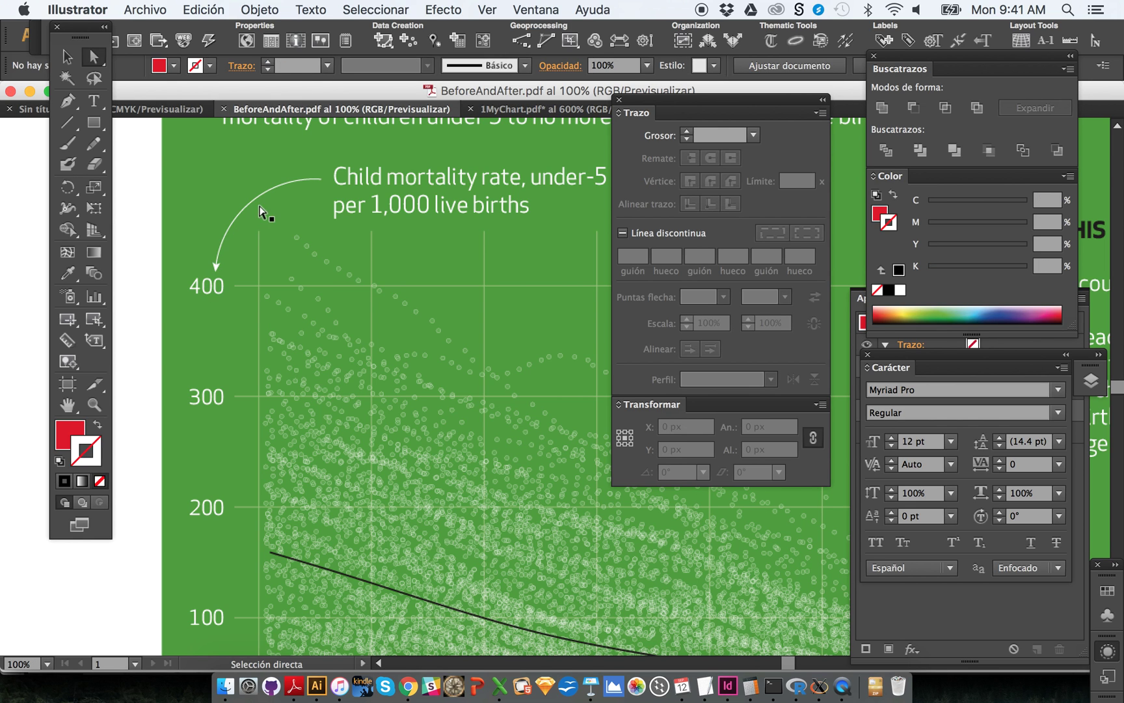
click(505, 107)
alt+click(467, 420)
key(super+minus)
key(super+minus)
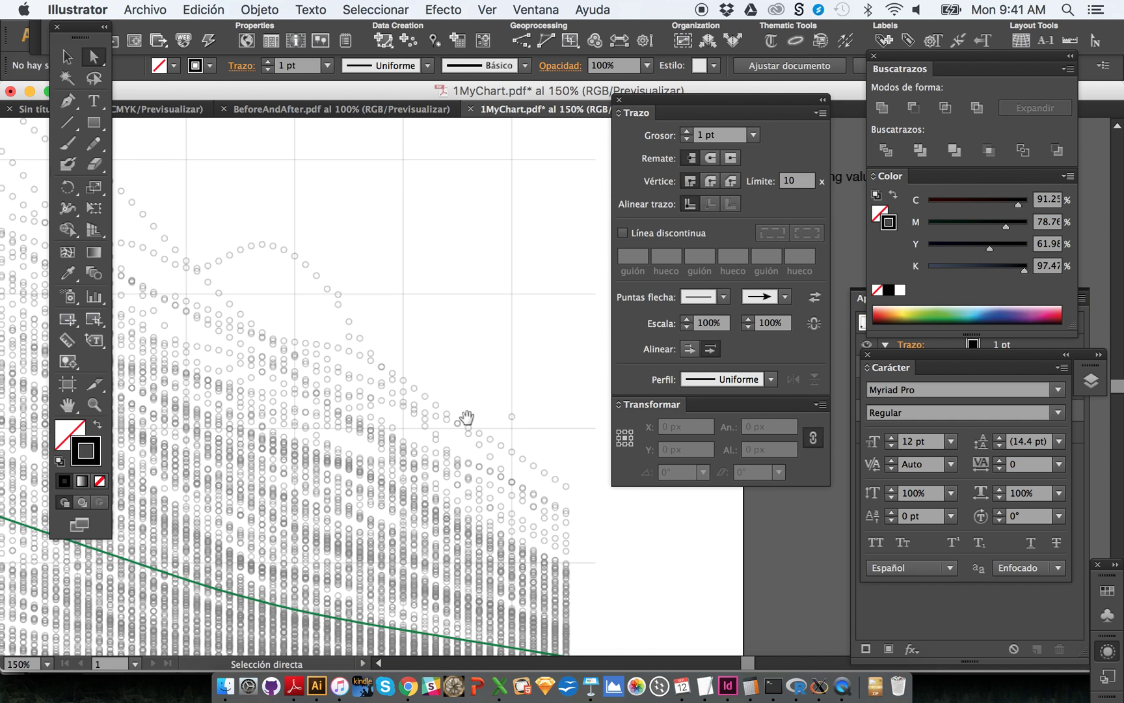
scroll(522, 407, right, 5)
scroll(522, 406, down, 3)
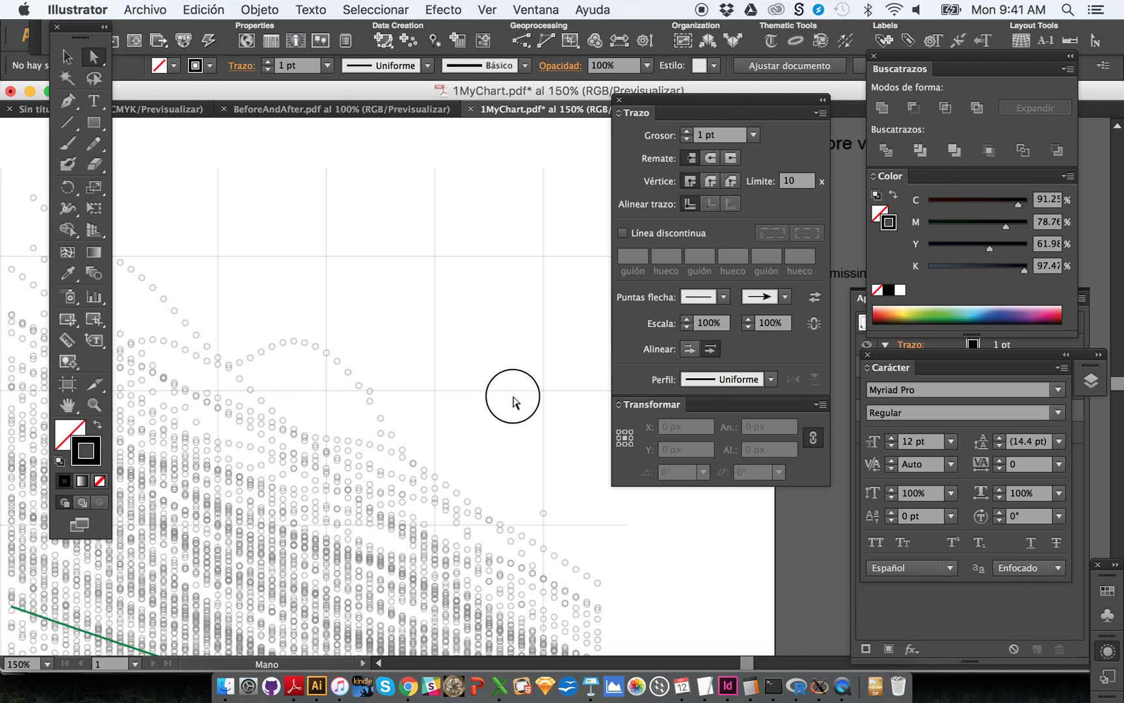
scroll(288, 231, up, 6)
click(322, 112)
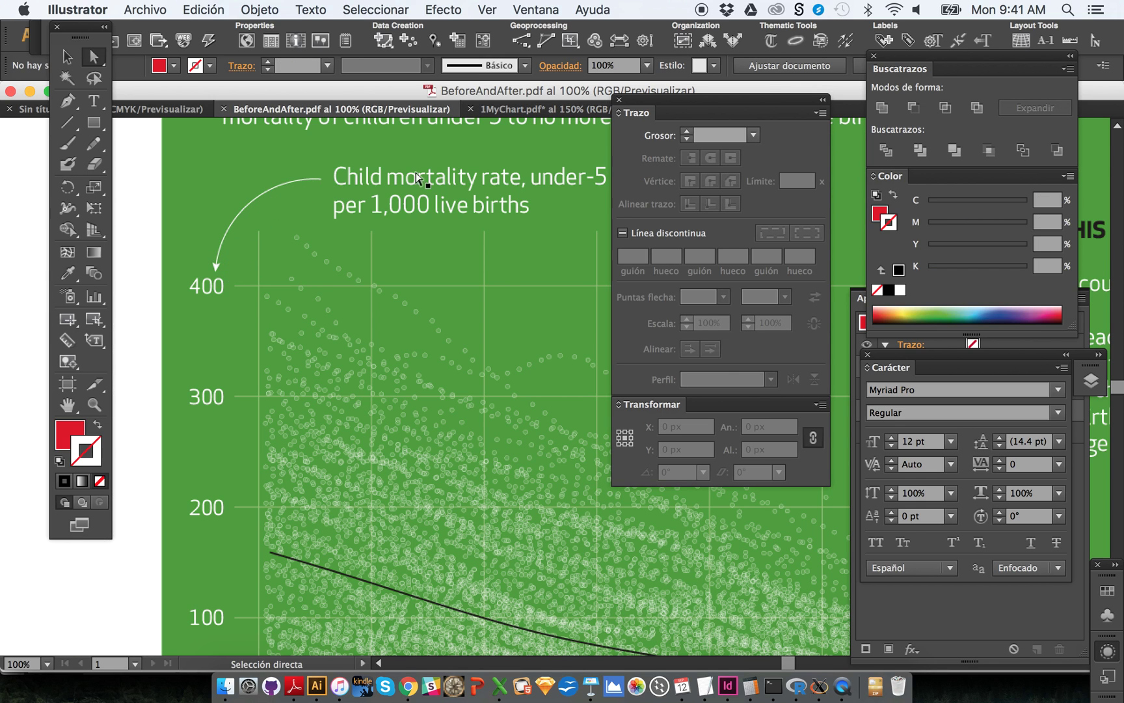
Return to 1MyChart.pdf and draw a circle about 61 px in diameter below the two wavy arrows
click(512, 108)
scroll(514, 301, down, 5)
scroll(514, 301, right, 2)
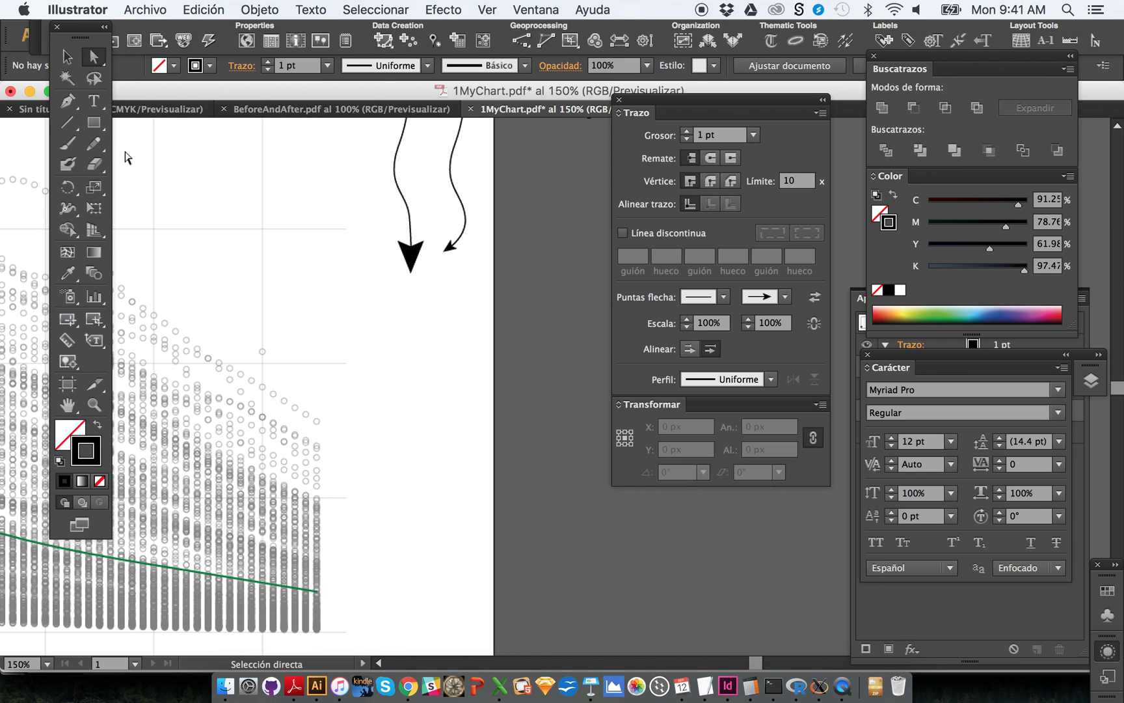
drag(94, 122, 149, 171)
drag(405, 333, 469, 409)
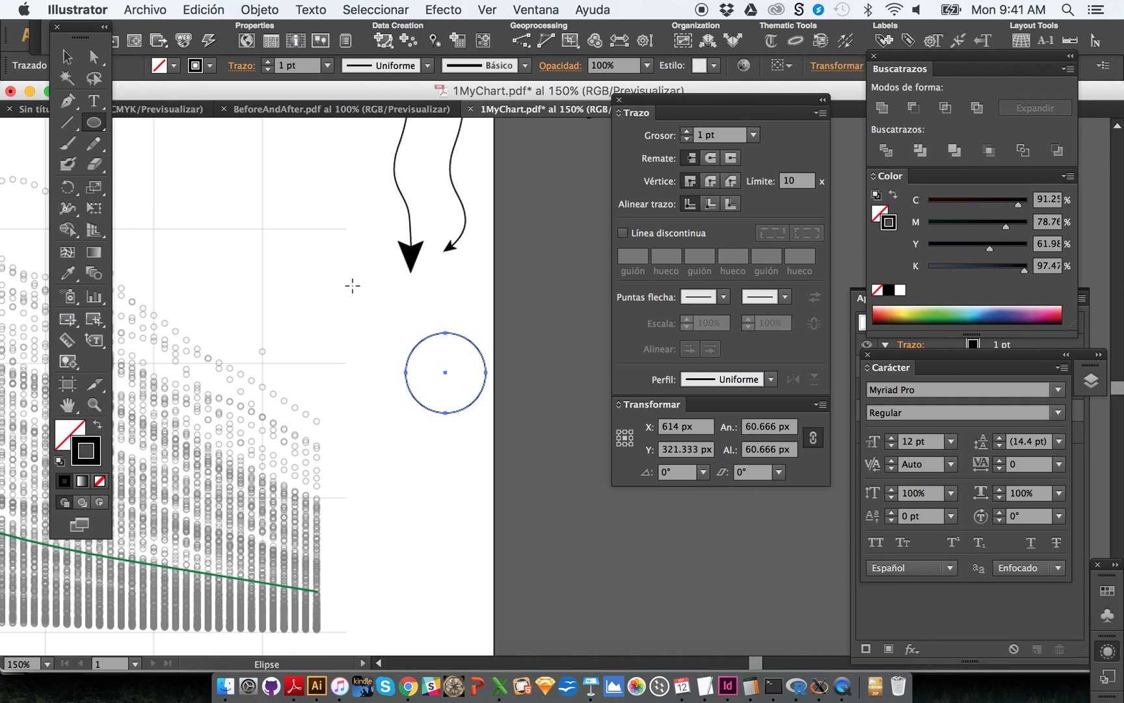
Delete the circle's right and bottom anchor points, leaving only its upper-left quarter arc
click(93, 56)
drag(384, 295, 639, 490)
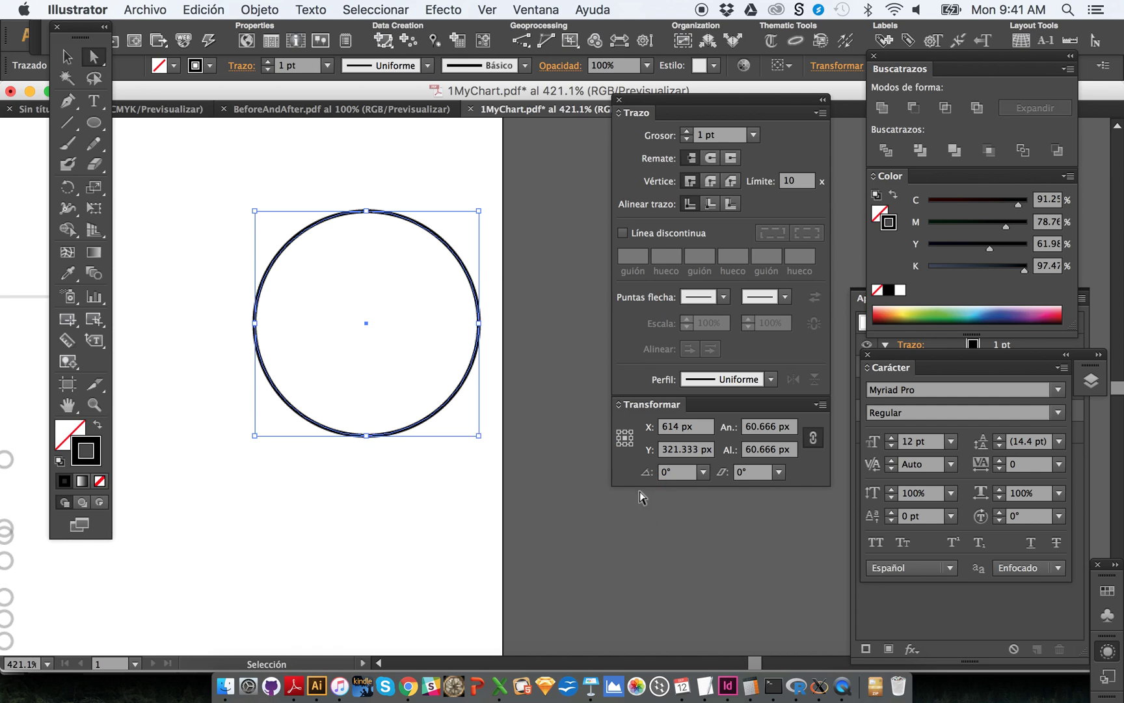
click(528, 445)
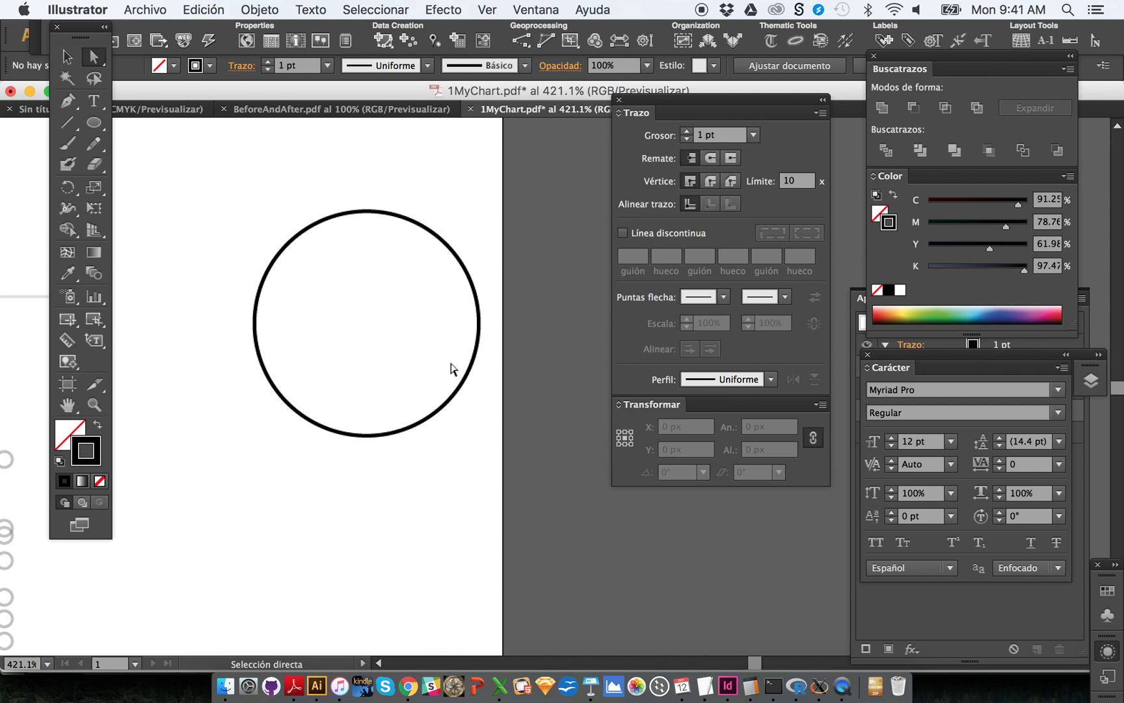
click(480, 323)
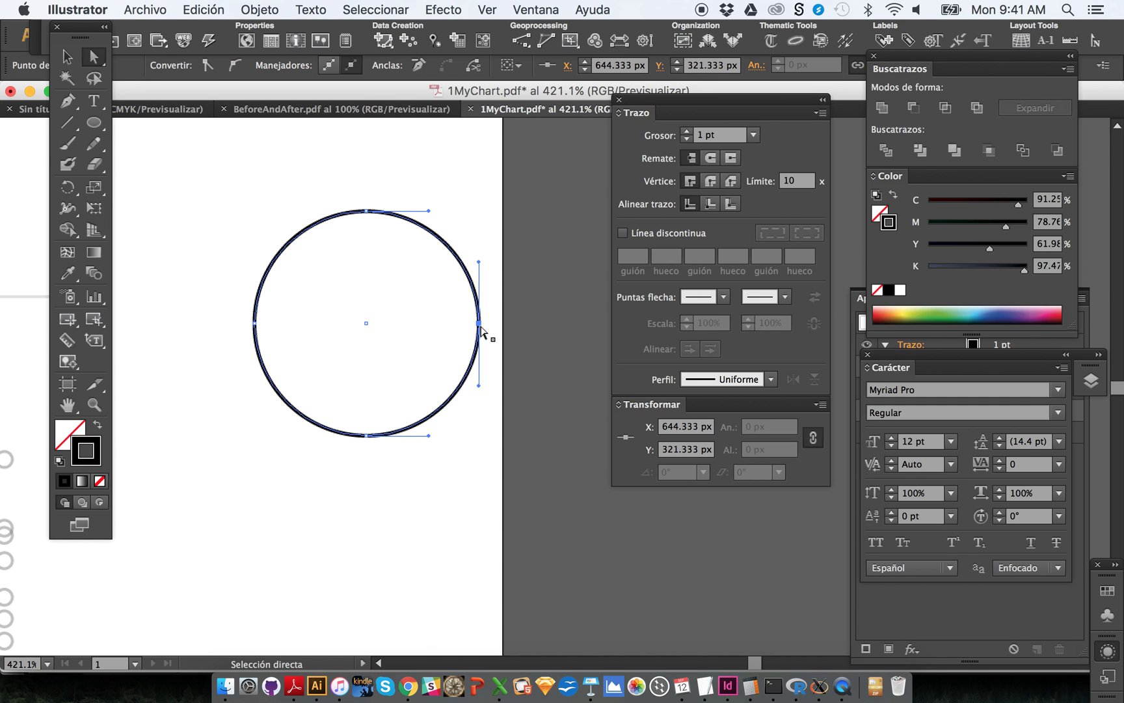
key(Delete)
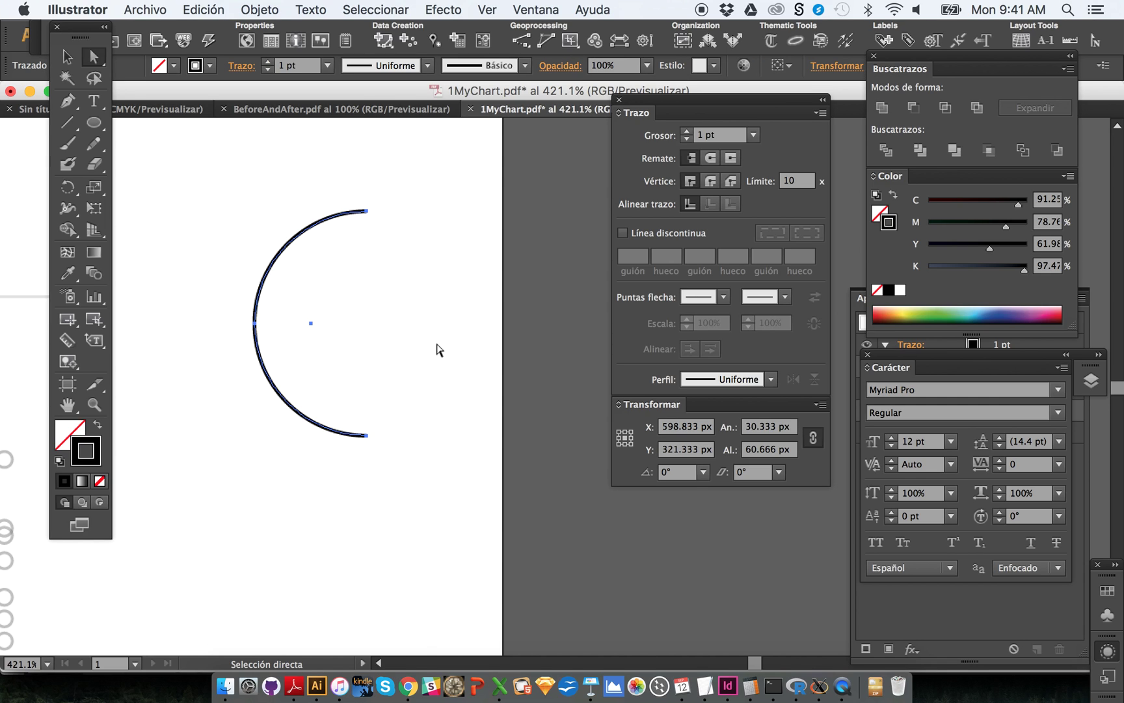
click(409, 370)
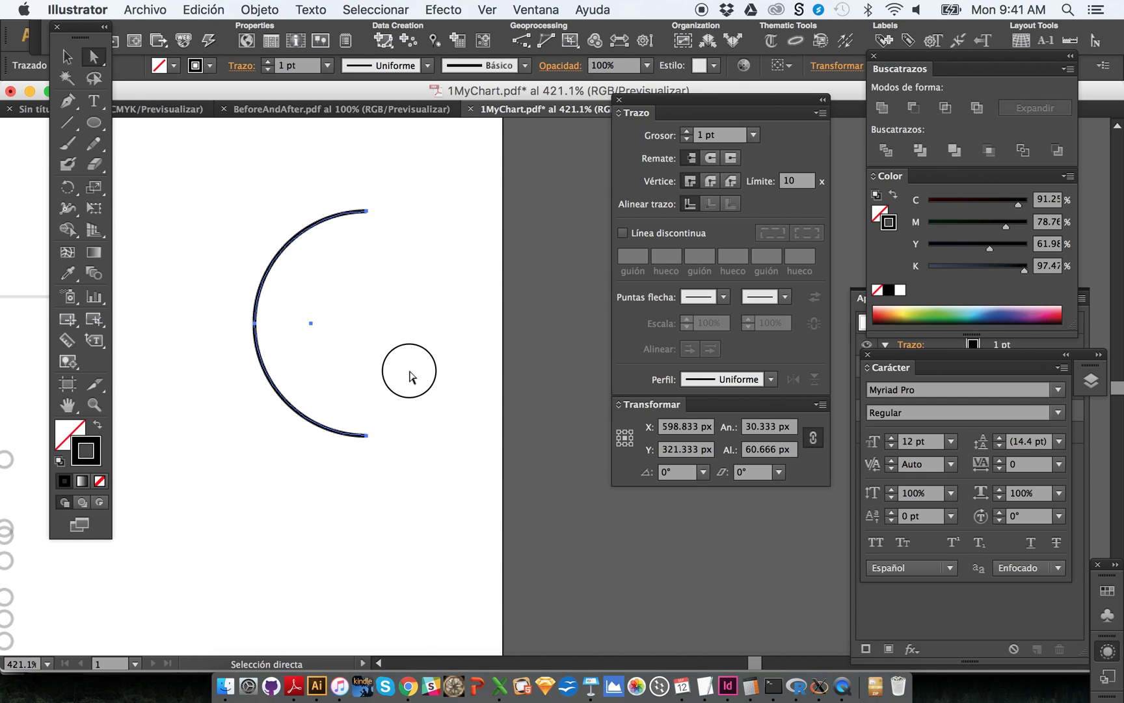
click(367, 436)
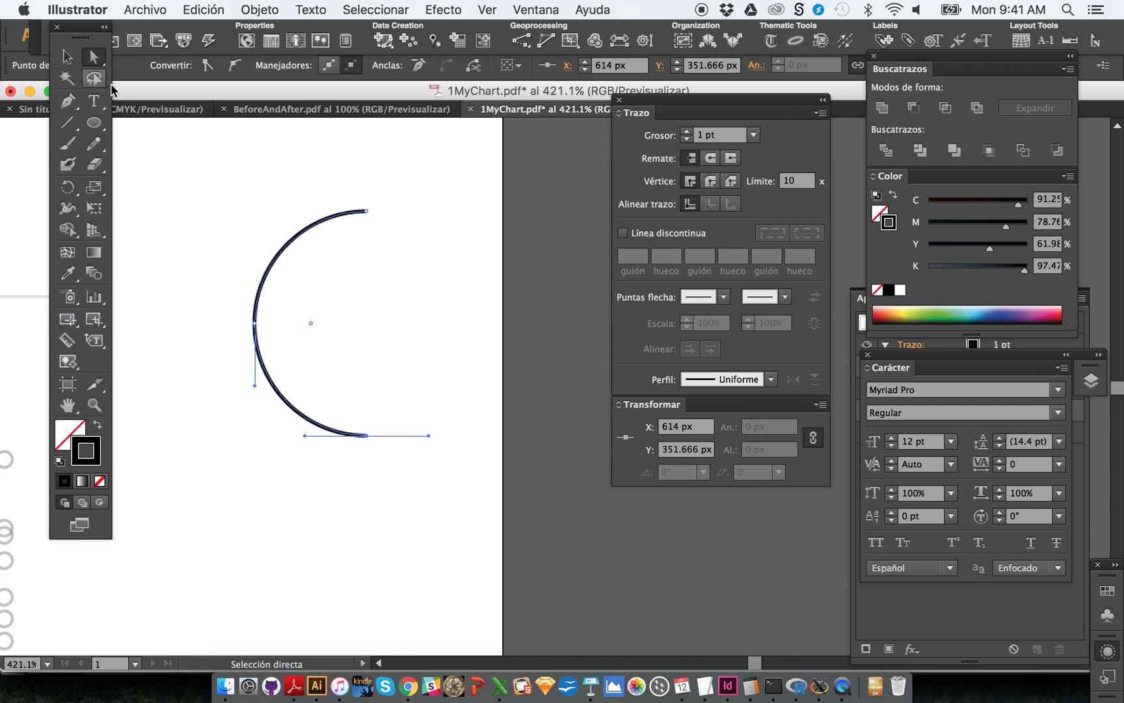
key(Delete)
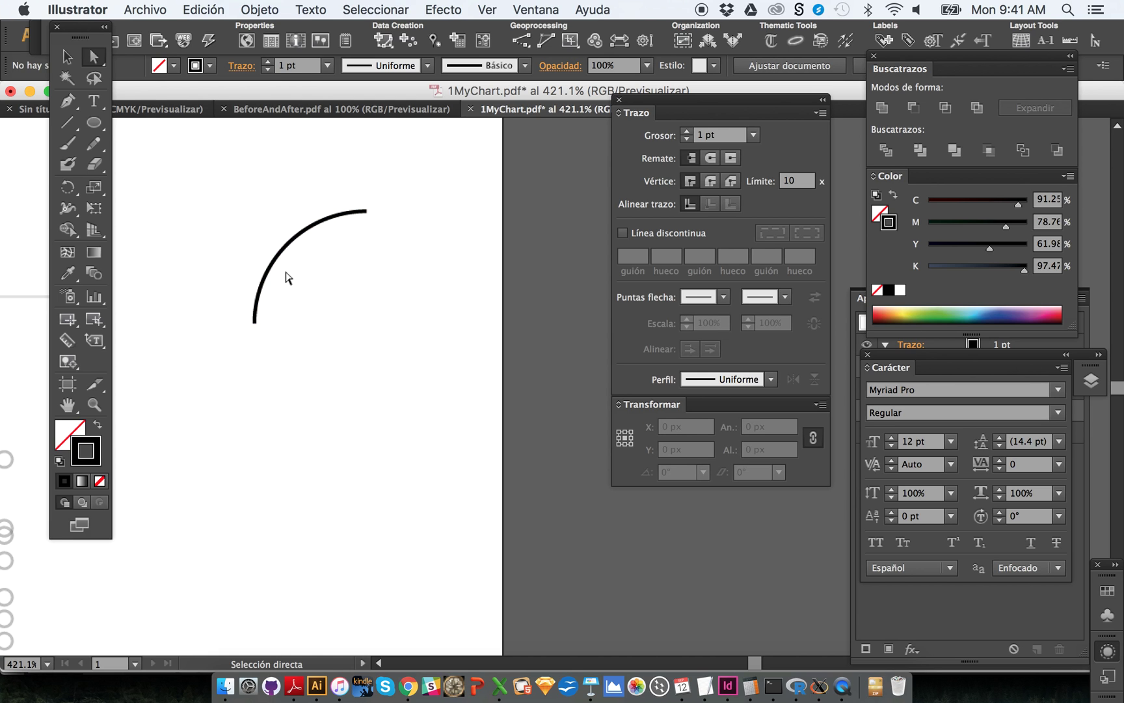
Check the reference arrow in BeforeAndAfter.pdf, try the Flecha 4 arrowhead on the arc's upper-right end in 1MyChart.pdf, and remove it
click(296, 109)
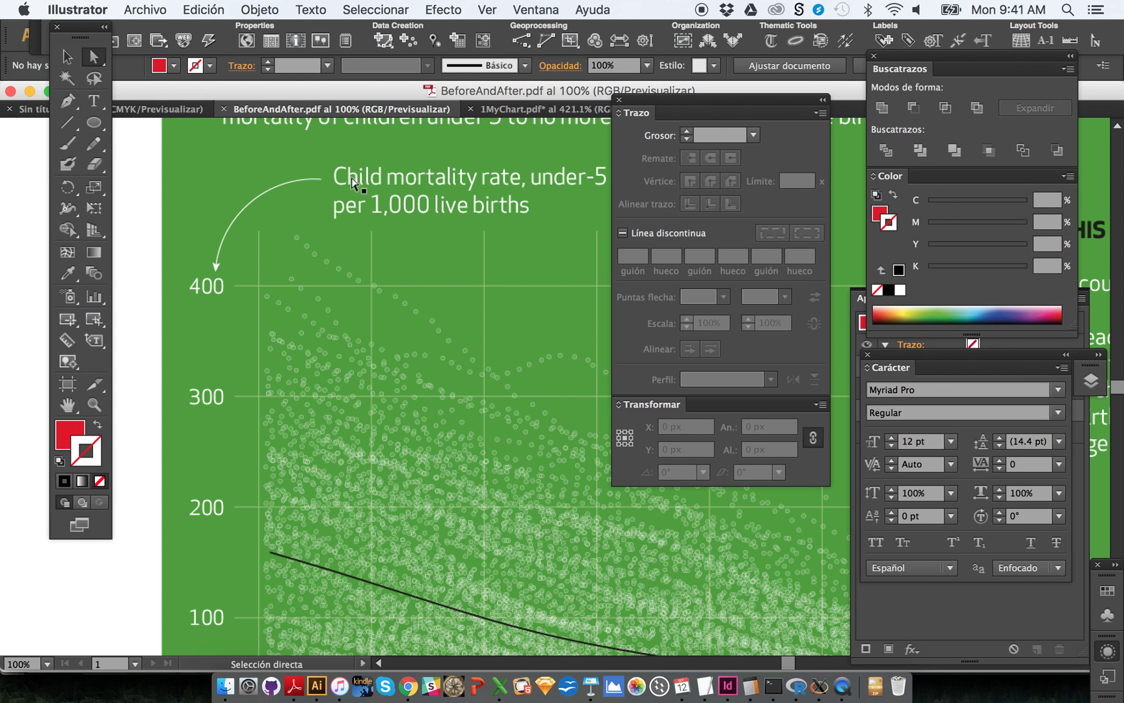
click(530, 107)
drag(215, 189, 398, 396)
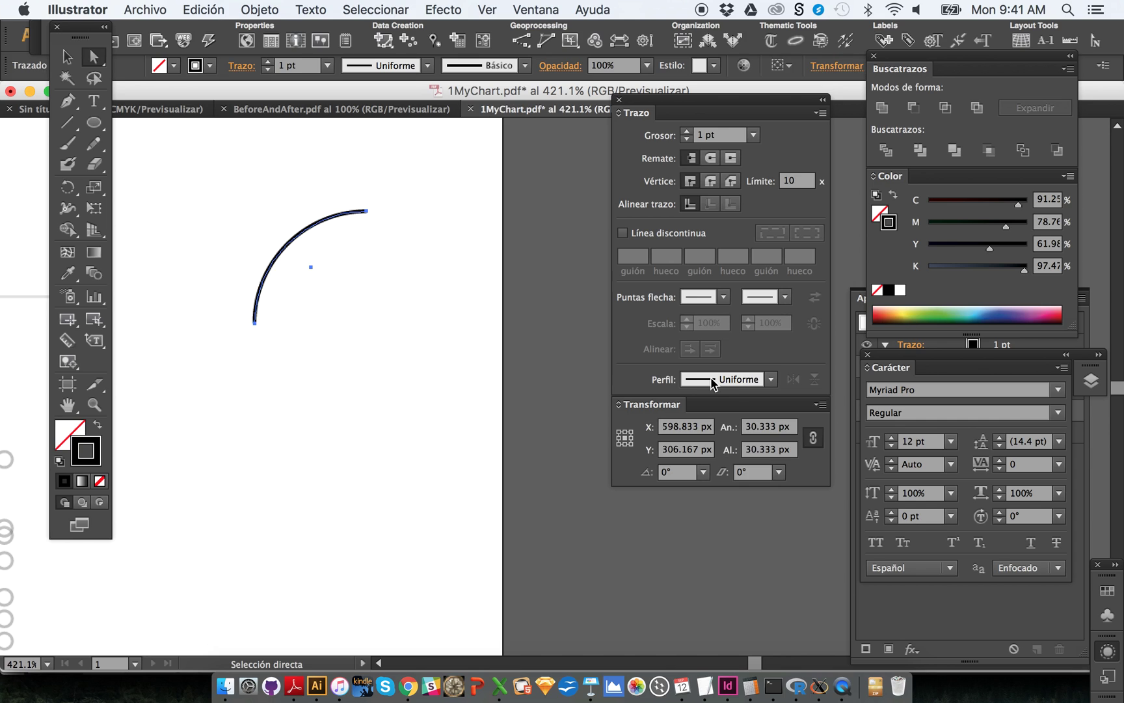
click(784, 298)
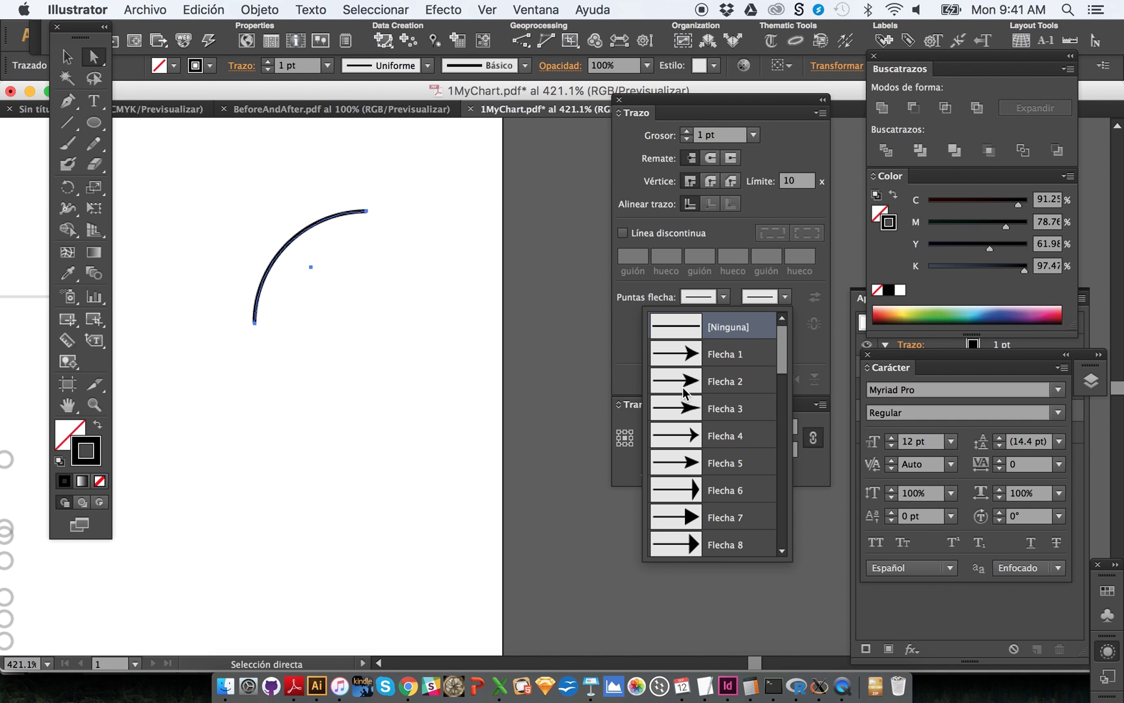
click(693, 436)
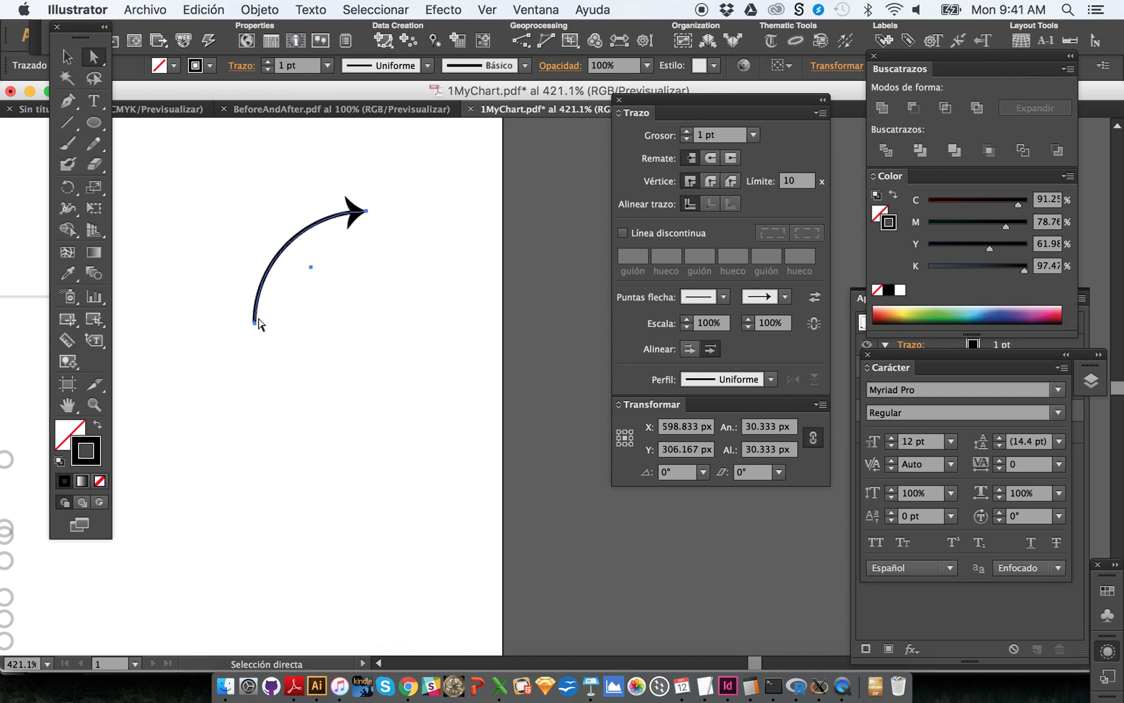
click(769, 296)
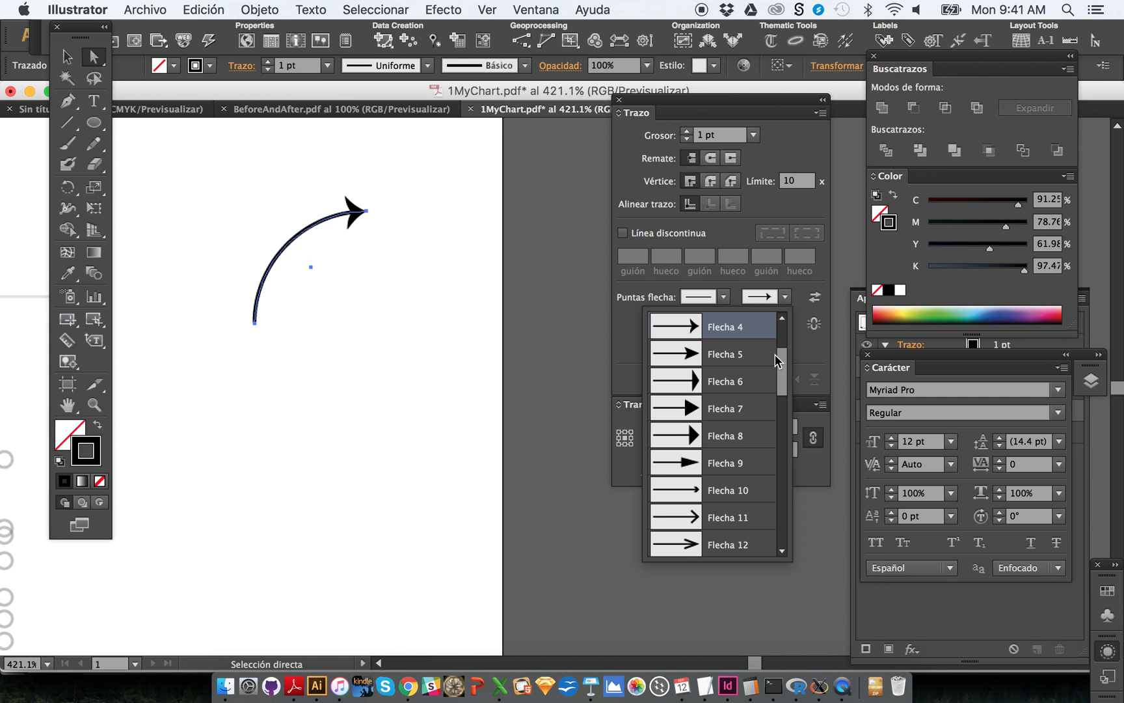
drag(783, 361, 786, 325)
click(690, 325)
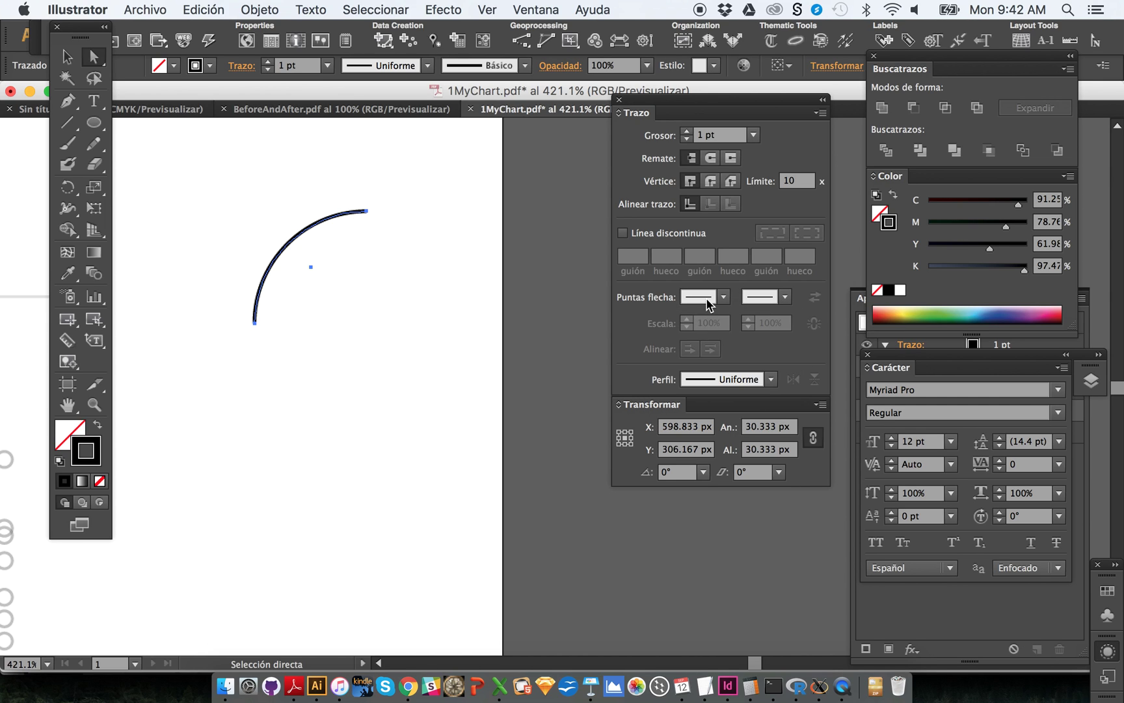
Try the Flecha 12 arrowhead on the arc's lower-left end
click(708, 296)
drag(720, 341, 715, 393)
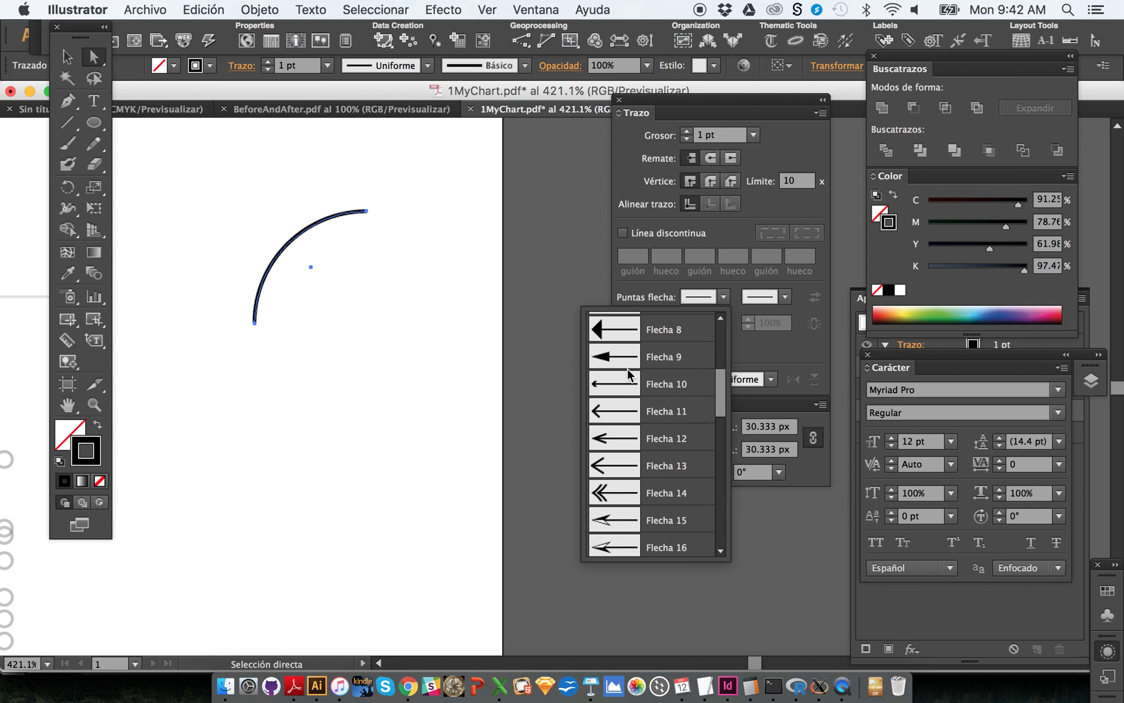
click(620, 441)
click(377, 377)
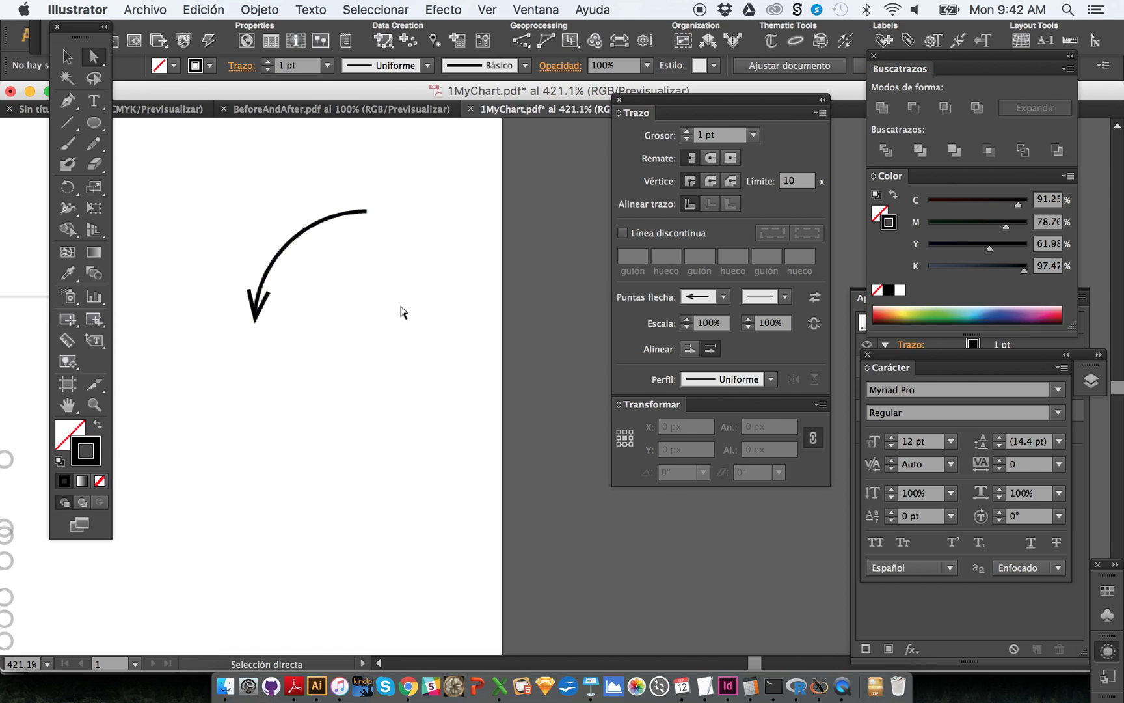
Set the arrowhead on the arc's lower-left end to Flecha 5 and deselect the arc
drag(237, 190, 434, 410)
click(714, 305)
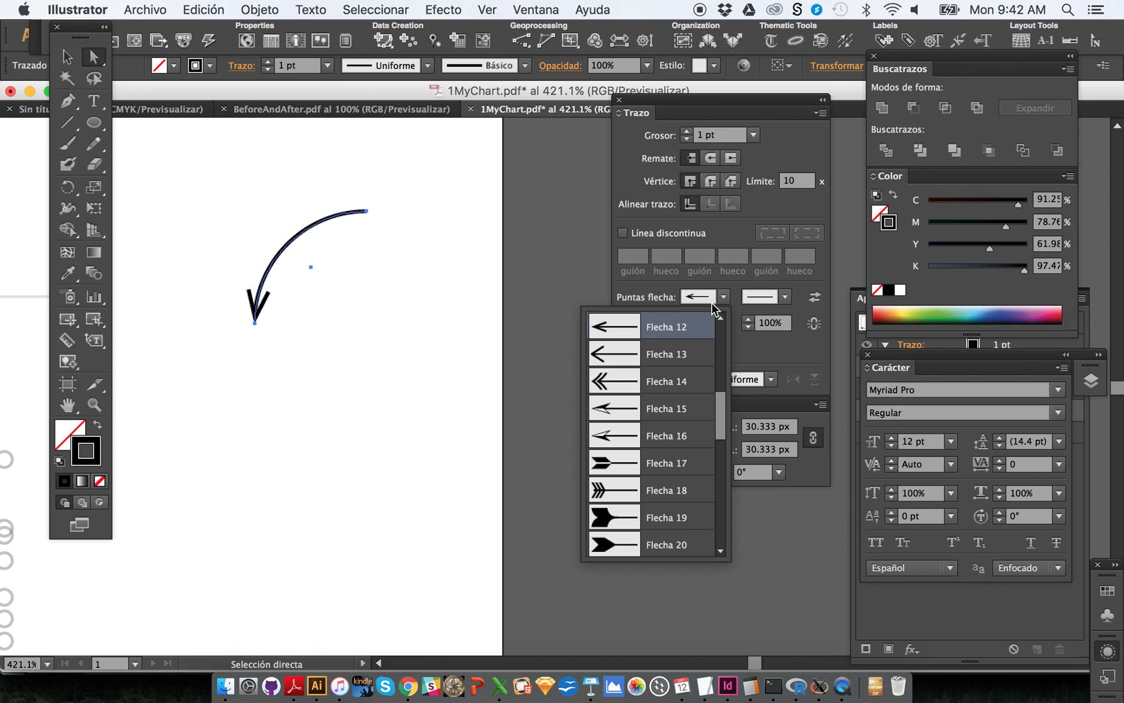
drag(721, 416, 721, 348)
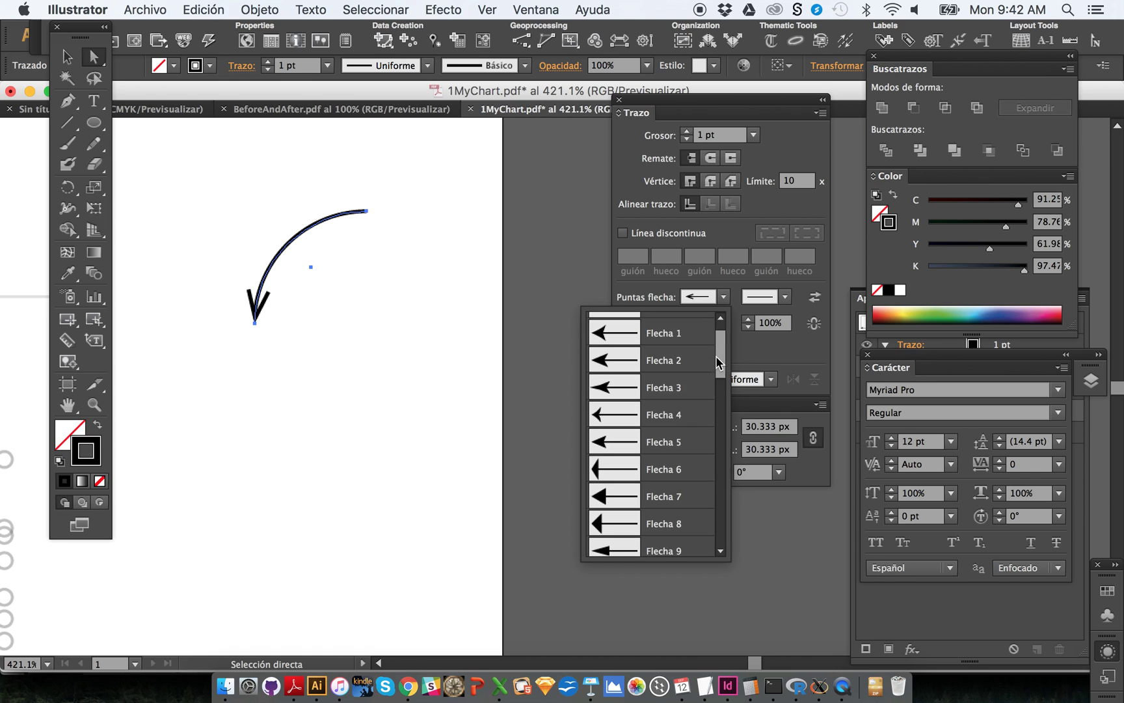
click(619, 443)
click(420, 368)
key(super+alt+space)
click(417, 367)
click(539, 381)
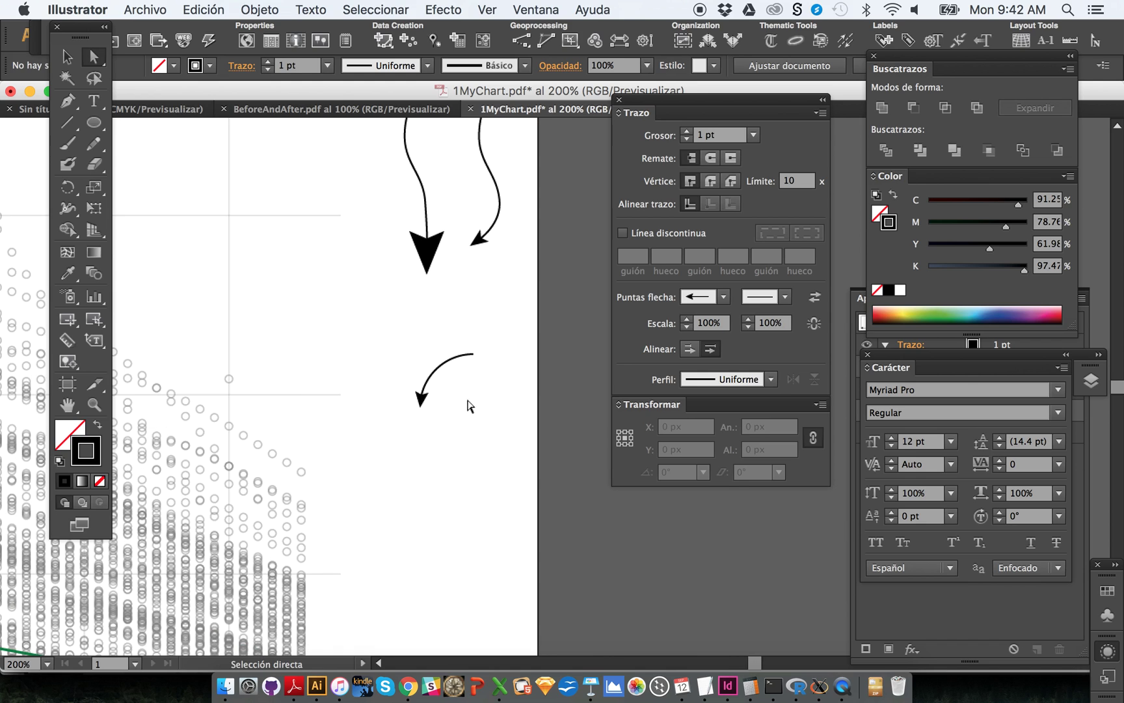
Move the curved arrow across the chart so that it points down at the 400 axis label
click(423, 402)
key(super+space)
click(402, 352)
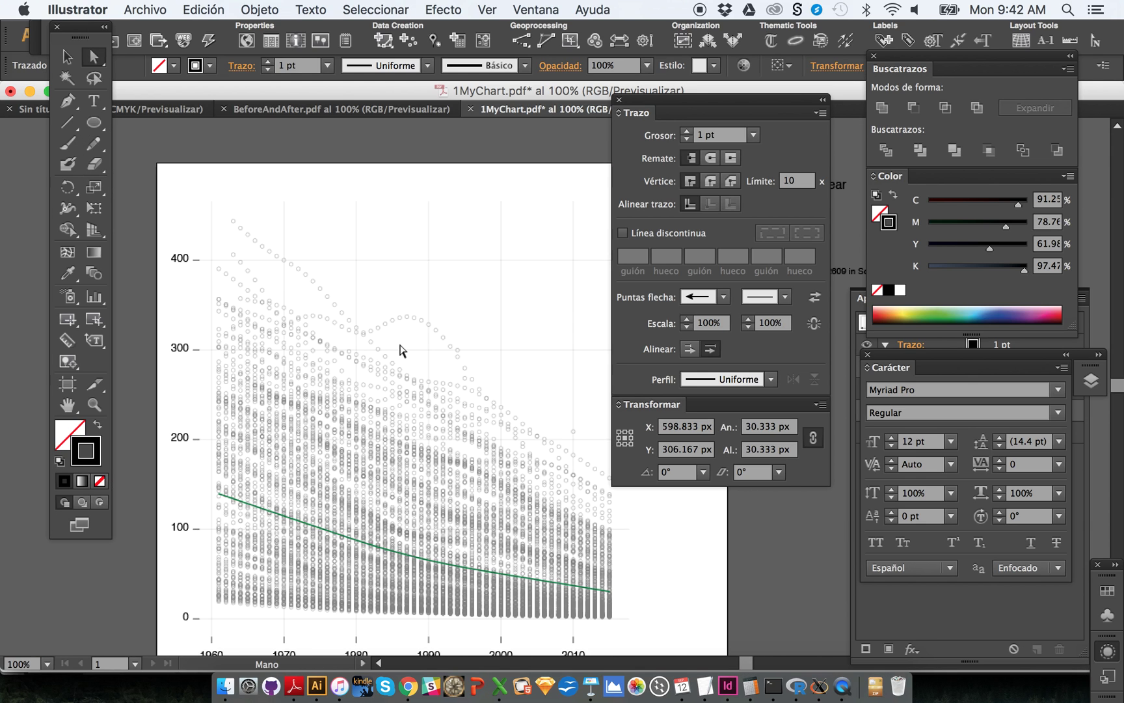
key(Tab)
drag(672, 447, 180, 247)
key(Tab)
drag(156, 163, 452, 366)
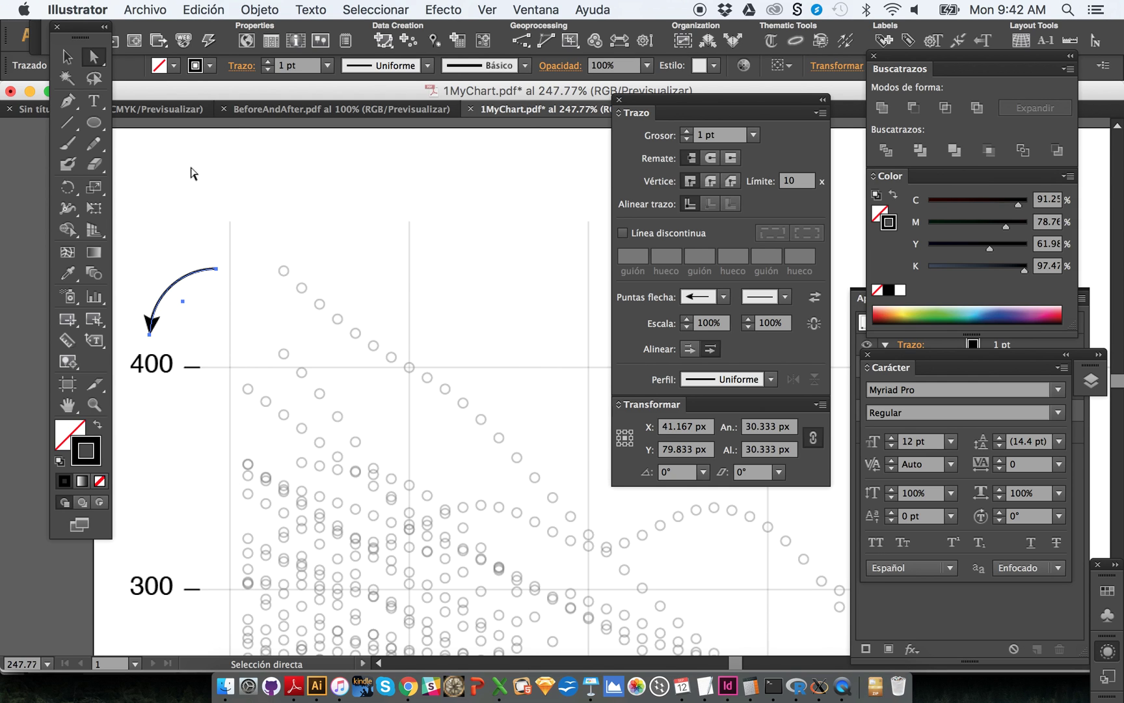
Scale the curved arrow uniformly to twice its size, about 61 px, and move its tip back above the 400 label
double_click(94, 187)
drag(218, 159, 557, 219)
text(100)
key(Return)
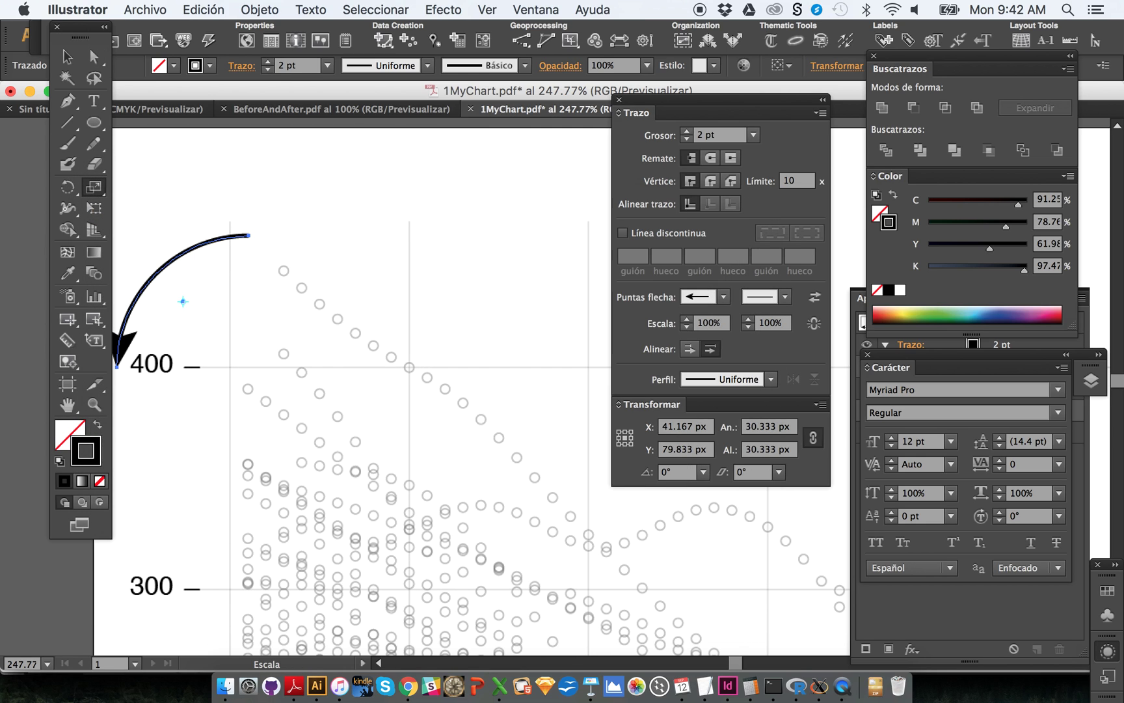
click(94, 57)
drag(121, 374, 158, 344)
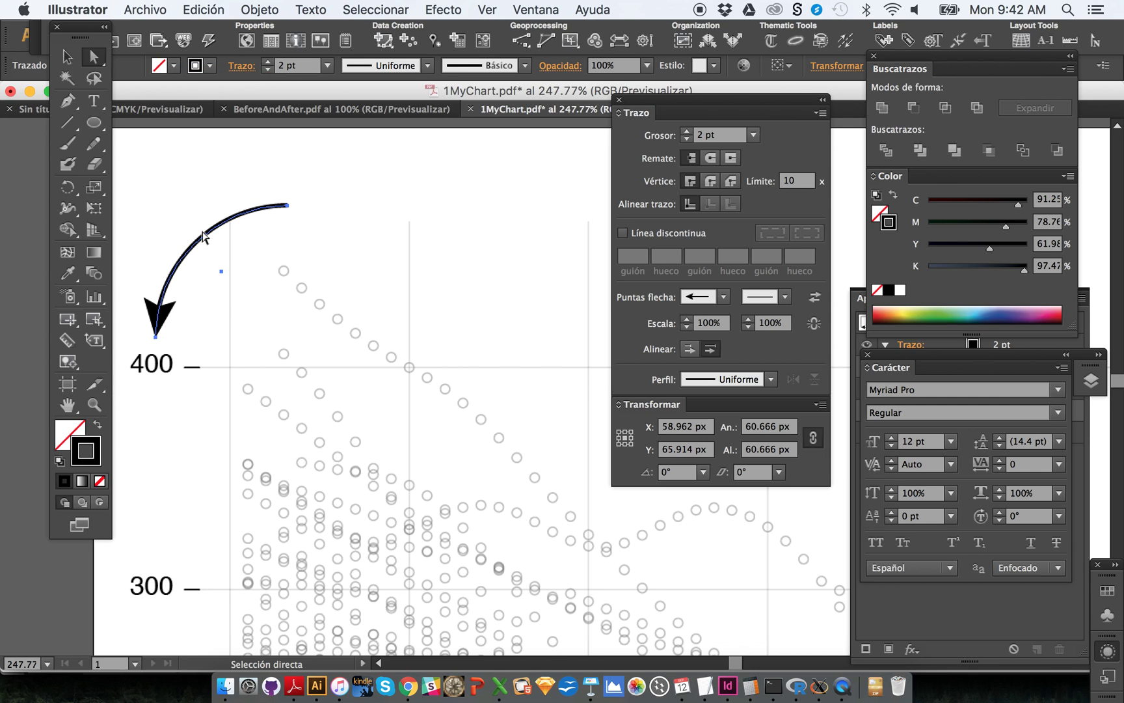
Set the curved arrow's stroke weight to 0.5 pt
click(296, 69)
text(0.5)
key(Return)
Enlarge the curved arrow to about 80 px wide and high and reposition its tip just above the 400 label
click(96, 186)
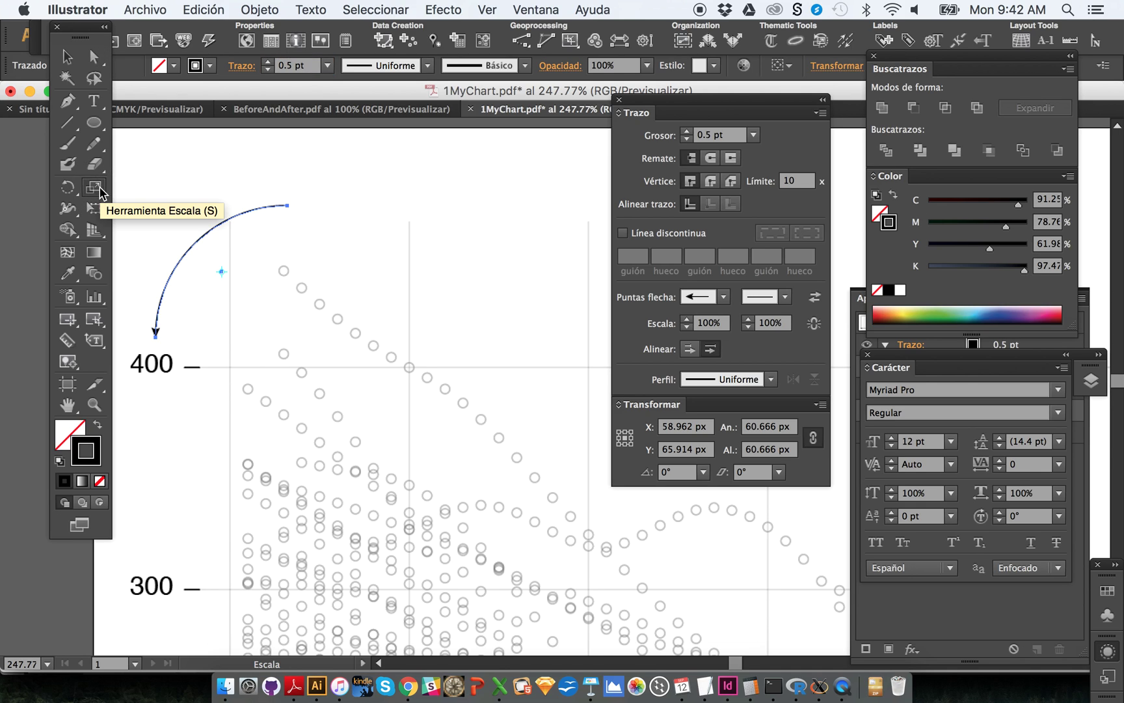
drag(301, 352, 328, 380)
click(96, 56)
drag(221, 269, 239, 256)
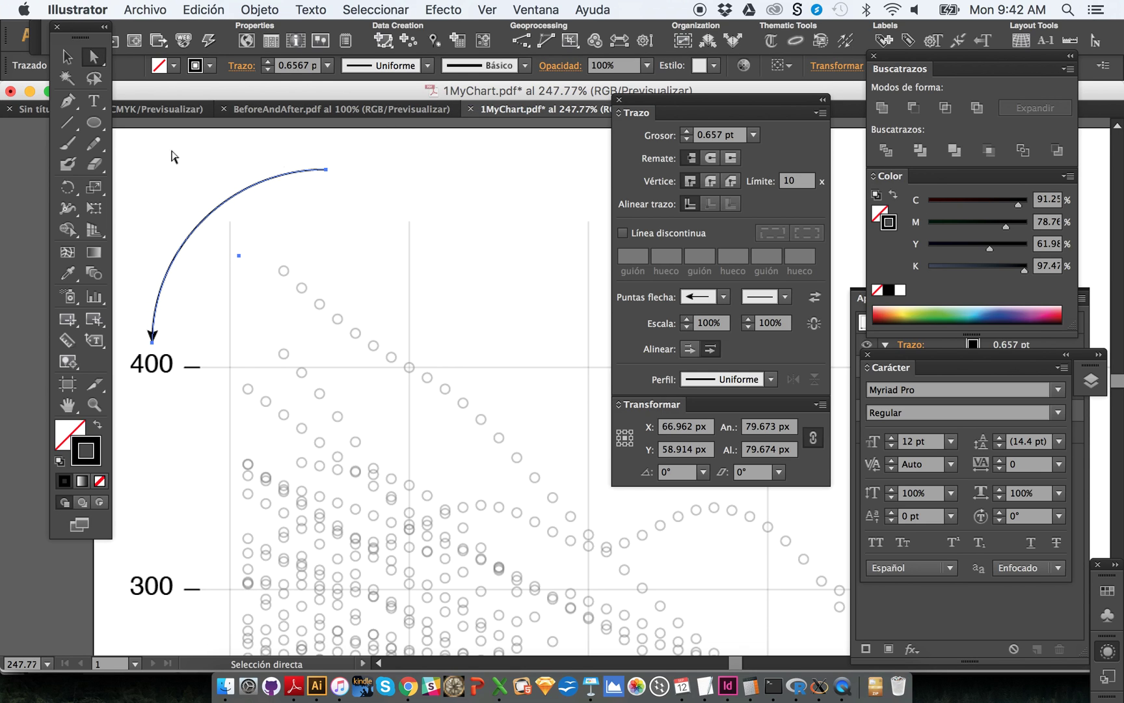
Add a text box with the placeholder "dsadfsfdsfds" beside the curved arrow's tail and align it with the arrow's end
click(93, 100)
drag(339, 149, 608, 198)
text(dsadfsfdsfds)
key(cmd+a)
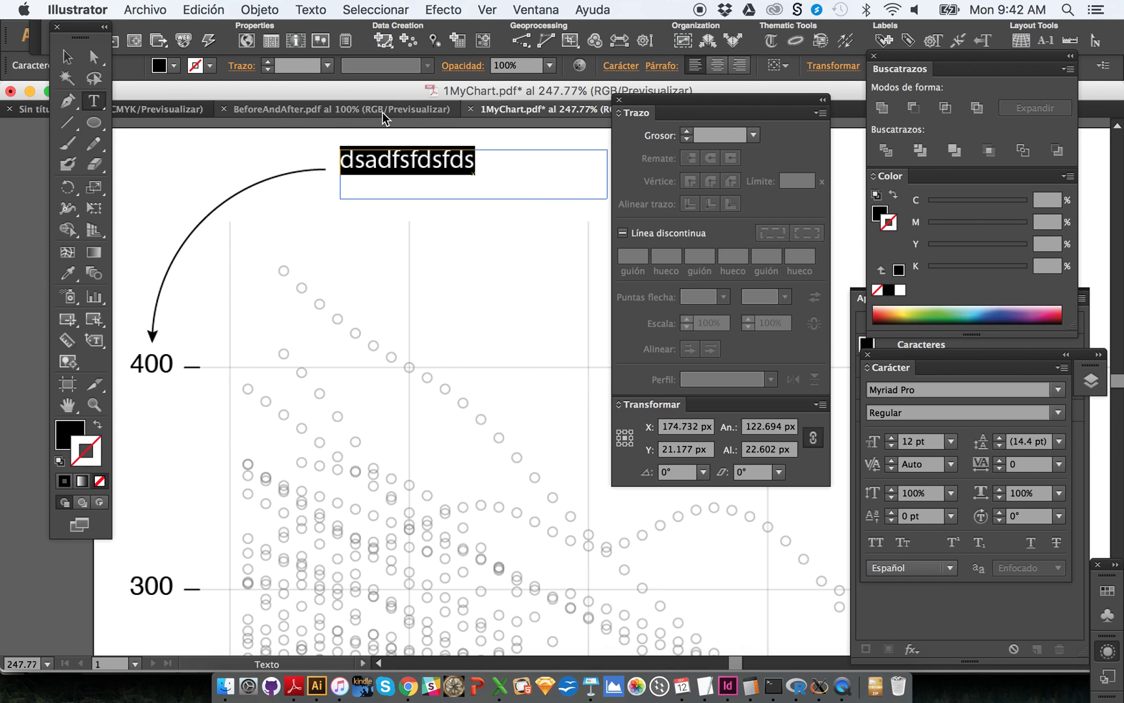
click(93, 57)
drag(364, 165, 359, 175)
click(202, 266)
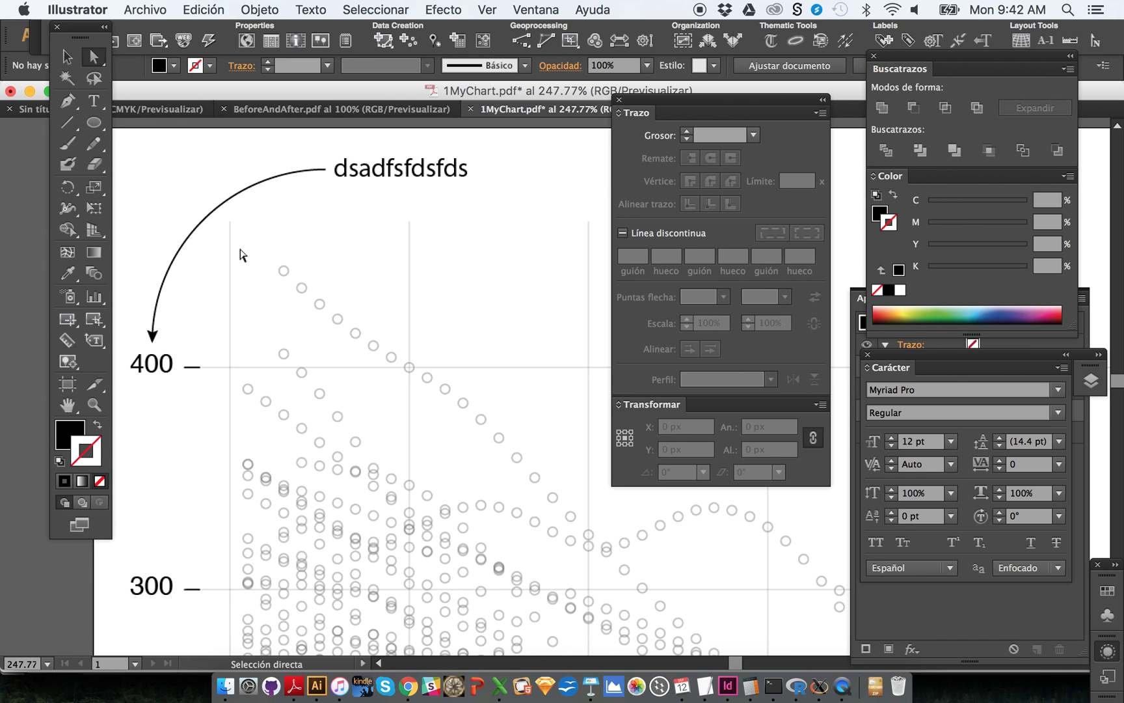
Compare the annotated chart in 1MyChart.pdf with the finished infographic in BeforeAndAfter.pdf
key(cmd+minus)
key(cmd+minus)
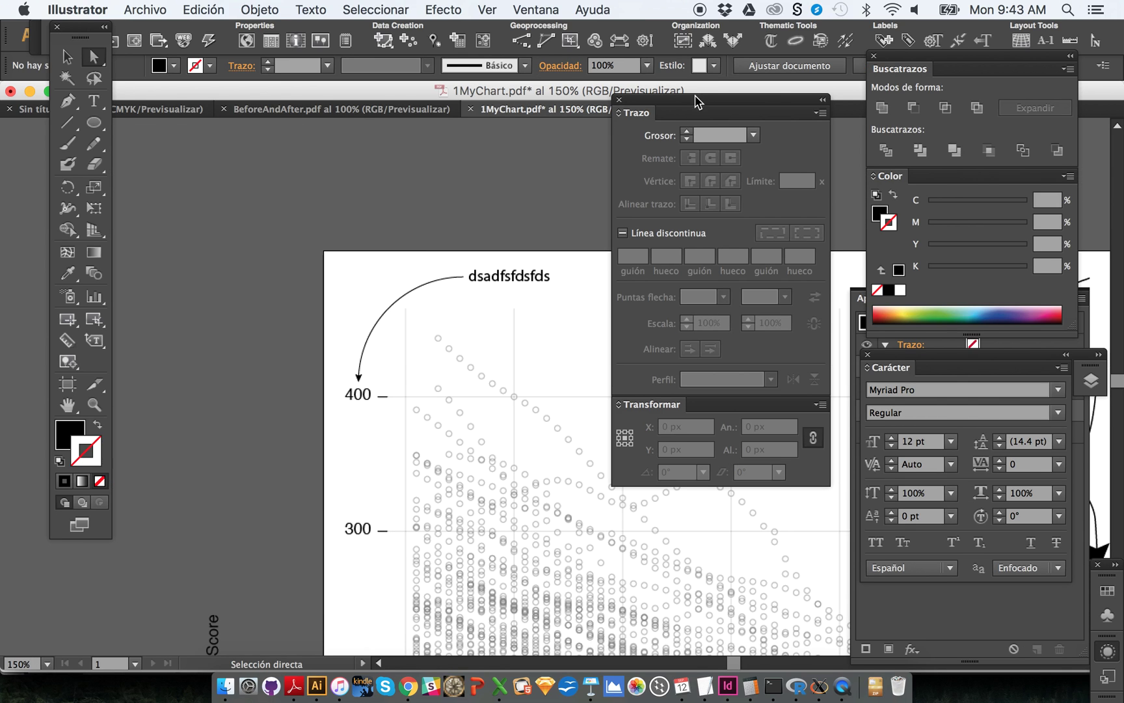
drag(695, 99, 926, 108)
key(cmd+minus)
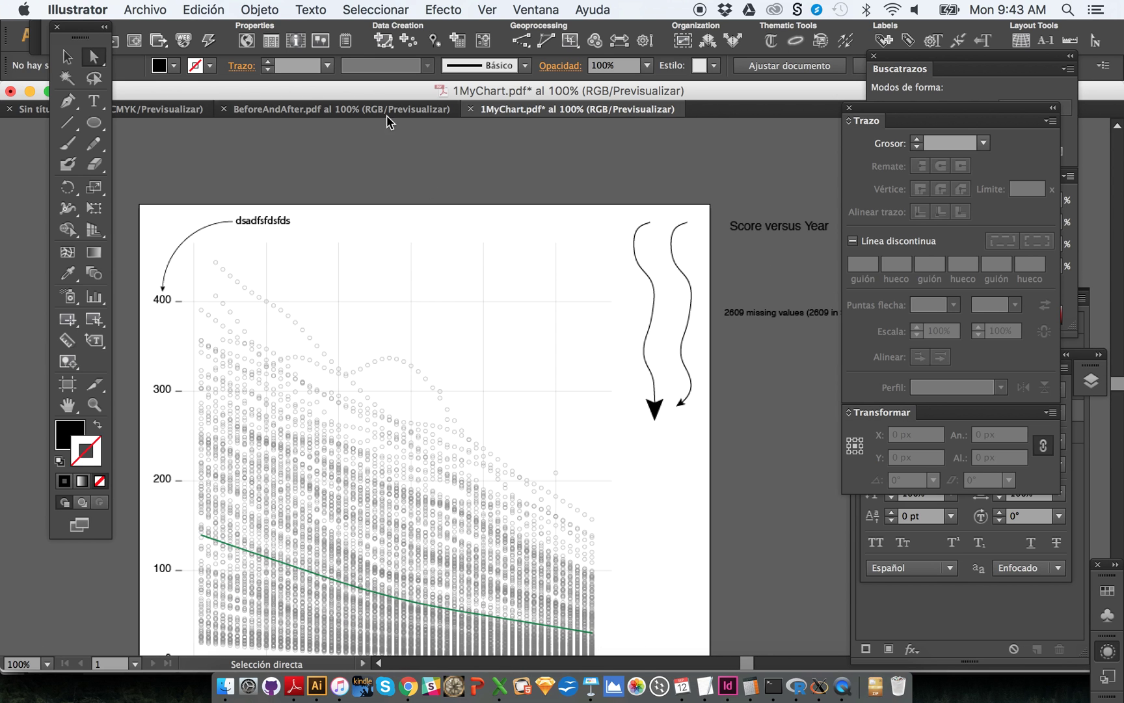
click(387, 114)
key(super+minus)
key(super+minus)
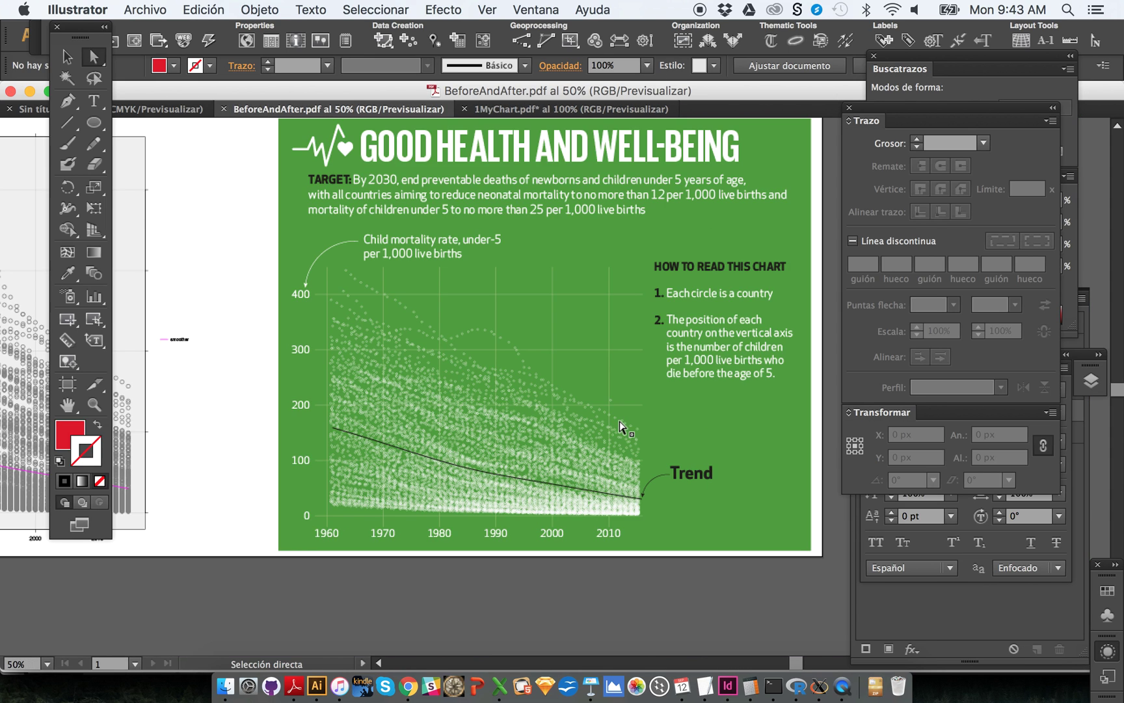
drag(444, 231, 557, 256)
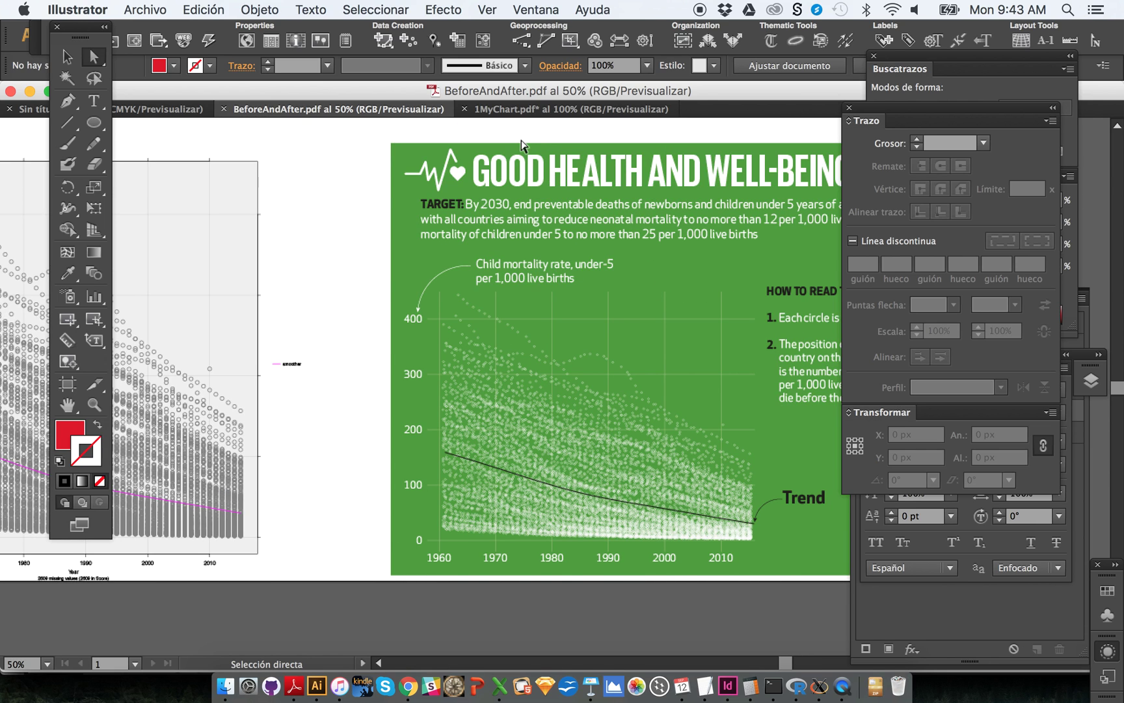
click(524, 111)
drag(477, 302, 503, 237)
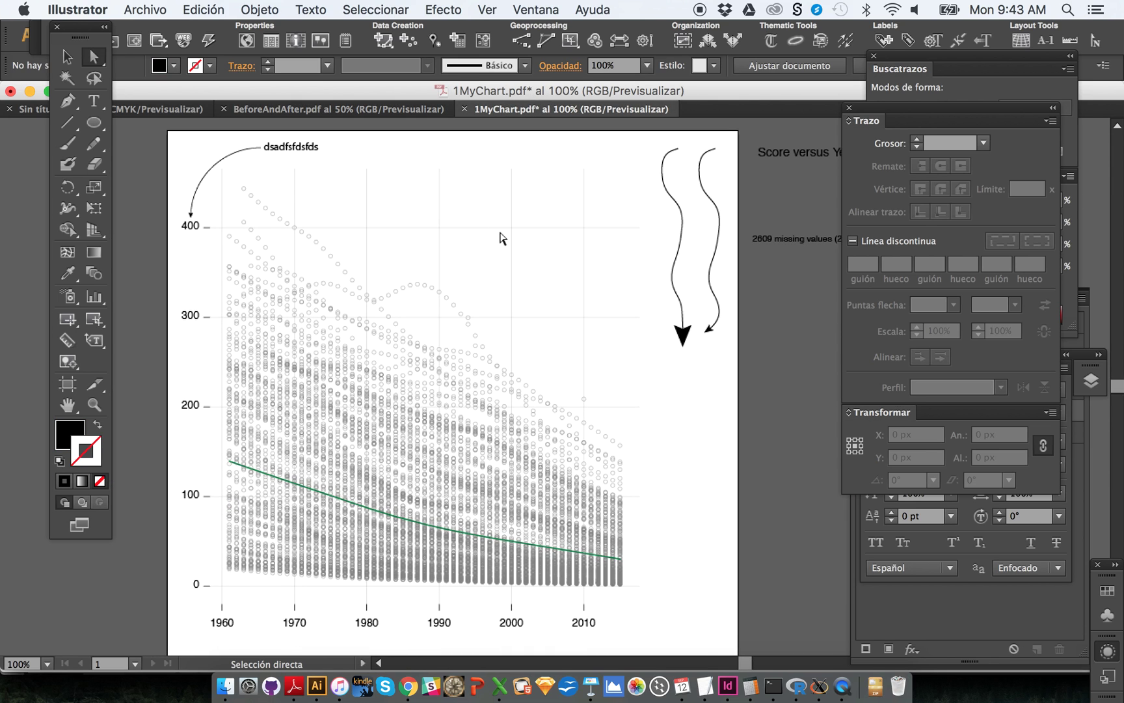
Switch to iNZight in XQuartz and look at the original Score versus Year scatter plot
click(810, 643)
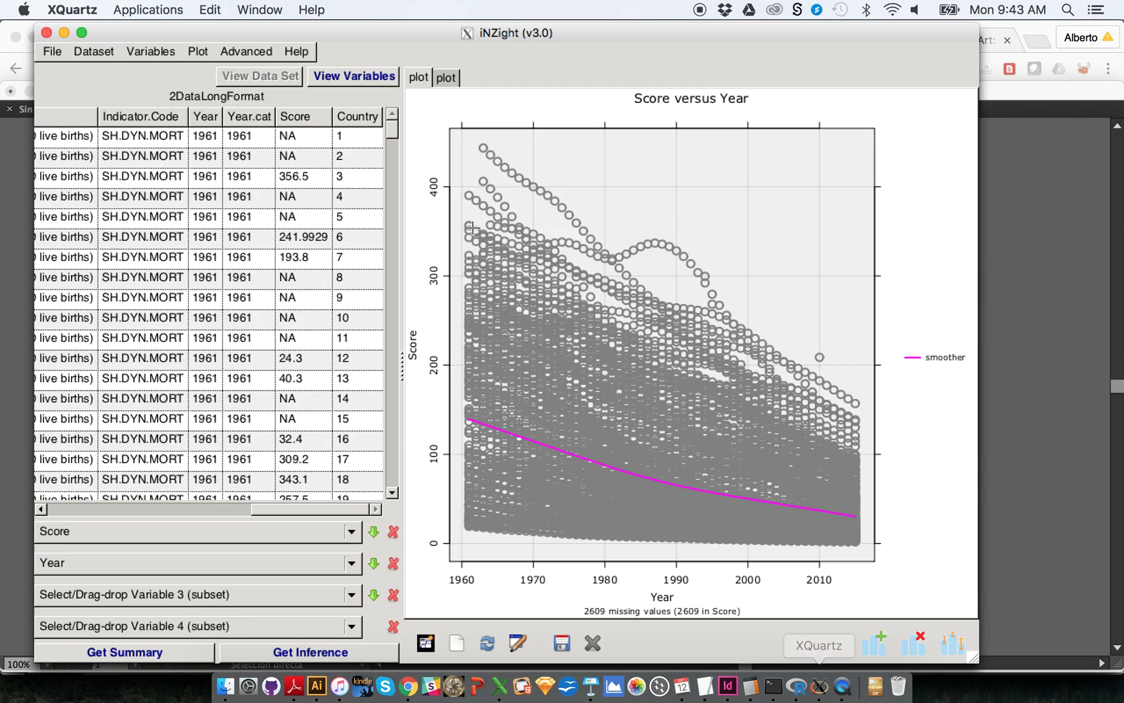